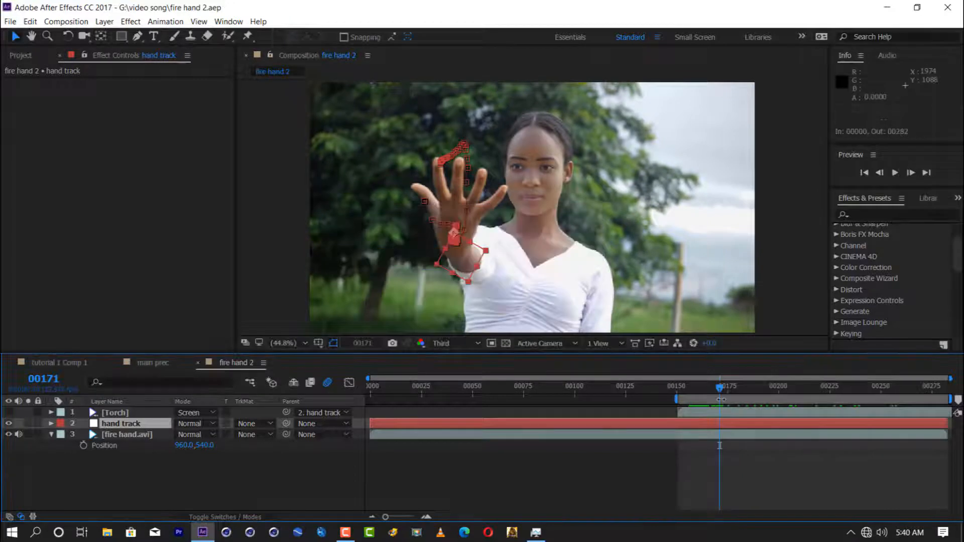
Step: Create a test text layer with the letter T in NEOTERIQUE, enlarge it, and place it over the raised hand
click(154, 36)
click(444, 201)
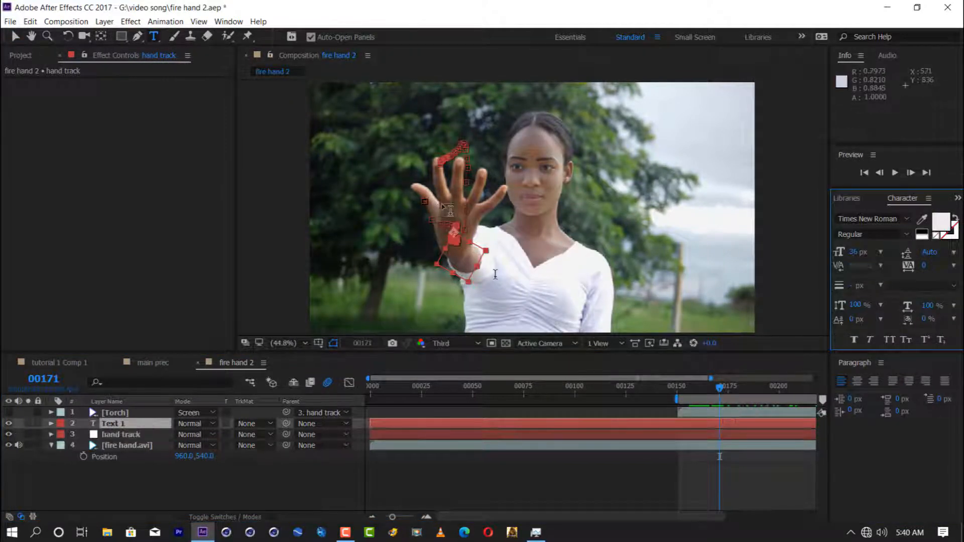
click(134, 425)
key(s)
key(v)
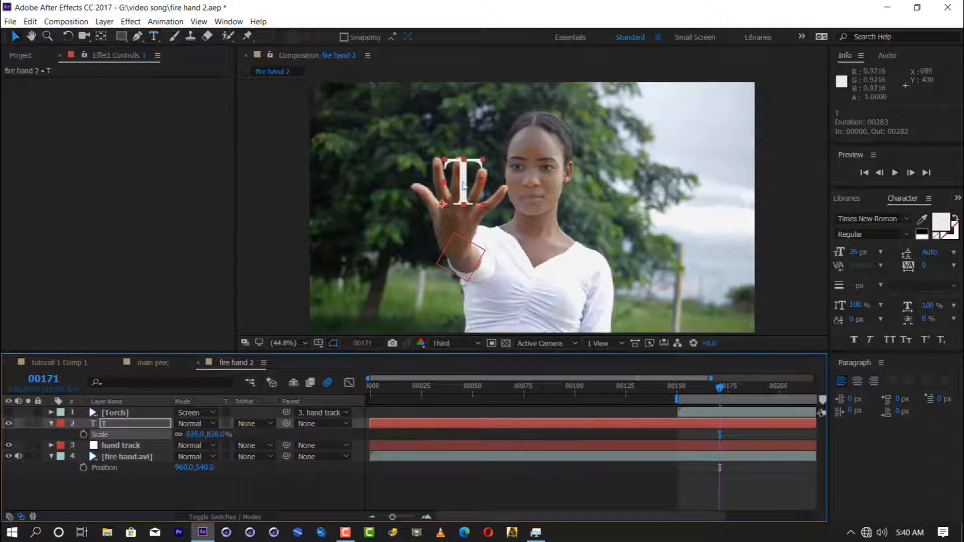
drag(464, 186, 452, 215)
key(v)
click(862, 219)
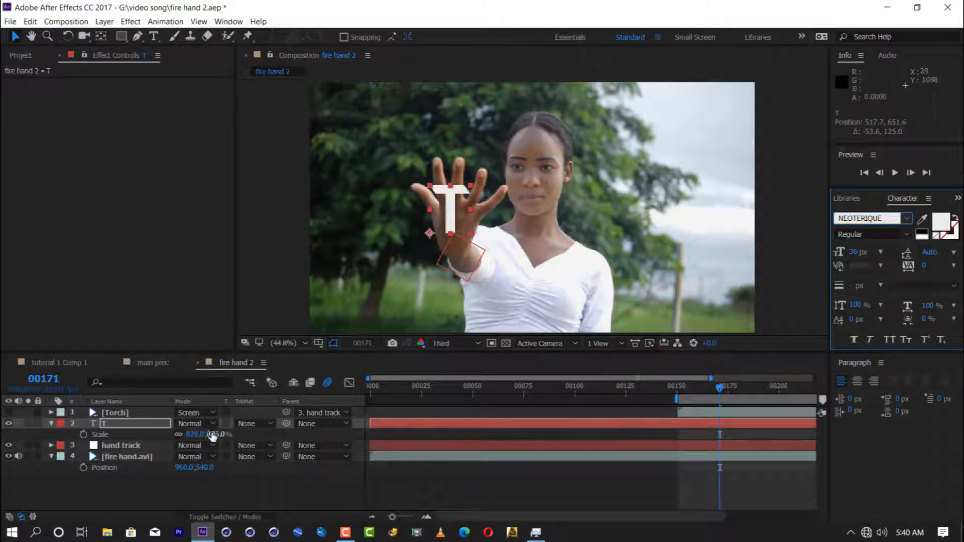
Step: Scale the T to 1281%, centre it and its anchor point on the palm, and parent it to the hand track layer
drag(212, 435, 485, 411)
drag(461, 213, 458, 252)
click(101, 36)
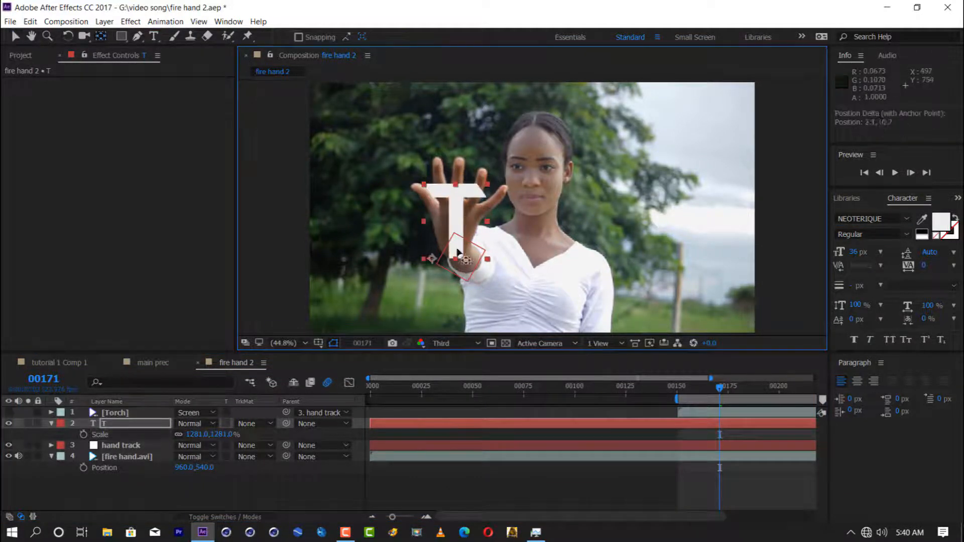
key(v)
drag(286, 423, 115, 446)
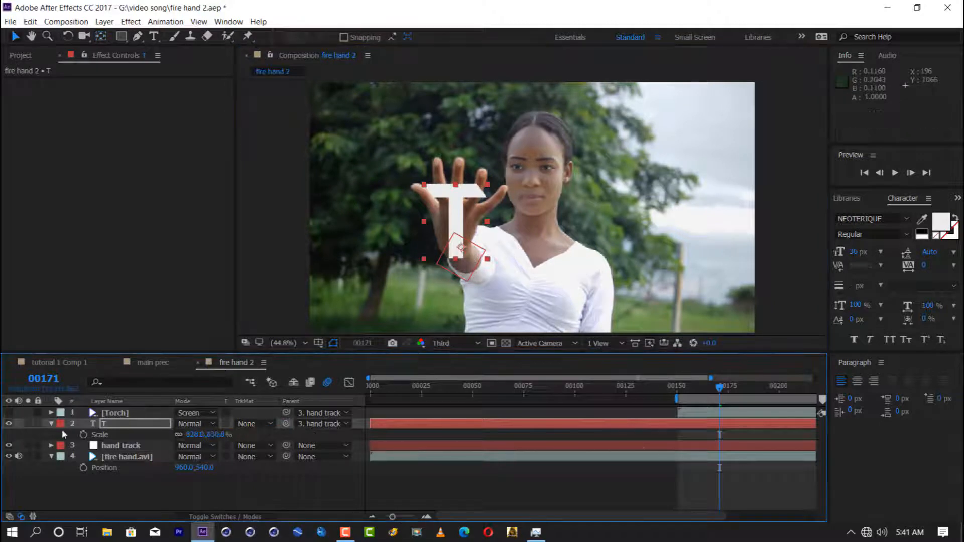
Step: Play back the composition to check how the T follows the hand, and delete the T text layer
click(240, 518)
drag(719, 389, 685, 393)
key(space)
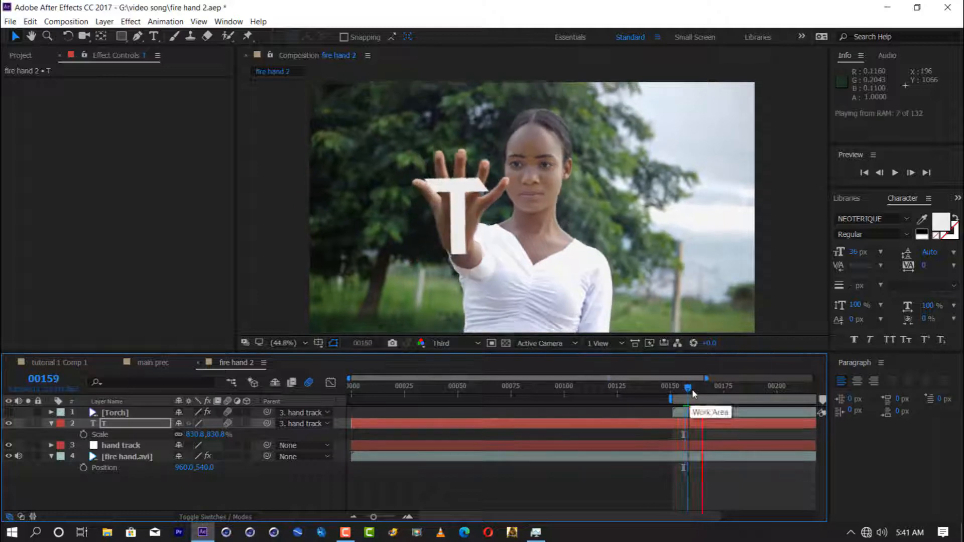
click(354, 517)
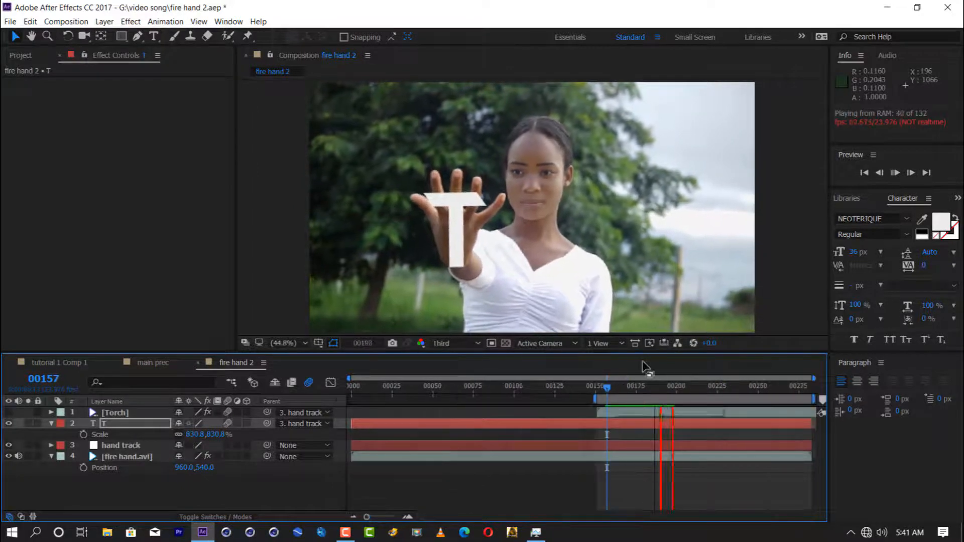
click(684, 387)
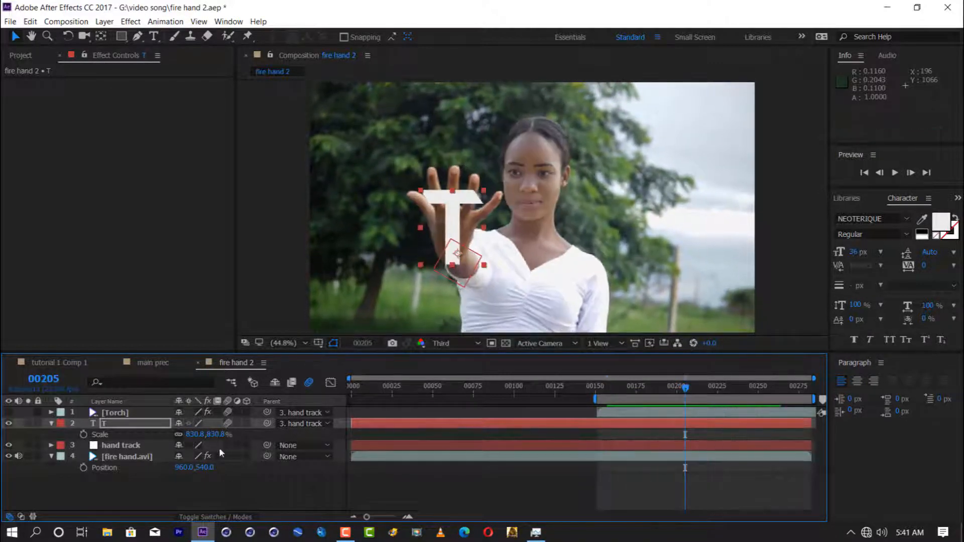
key(Delete)
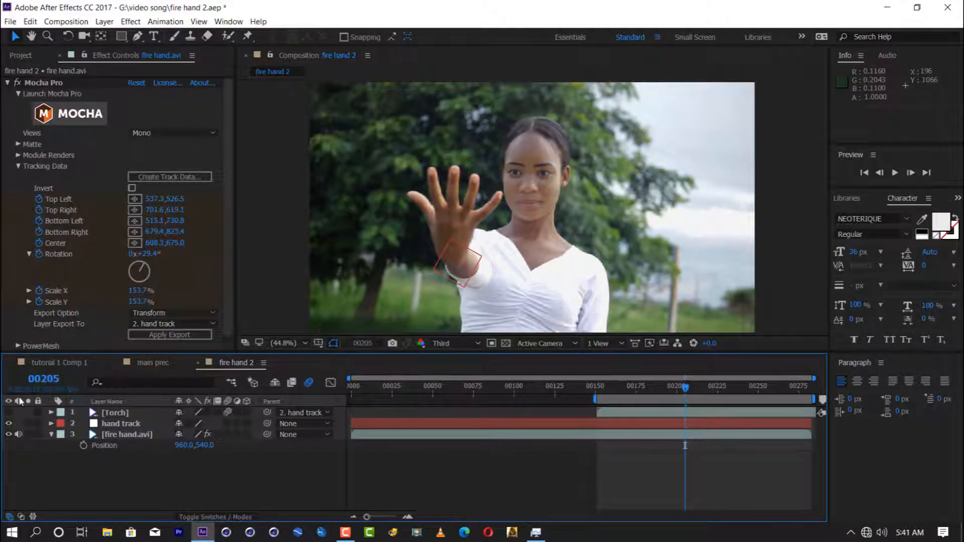
Step: Add the Torch footage as a new layer above hand track and hide the original Torch layer
click(20, 55)
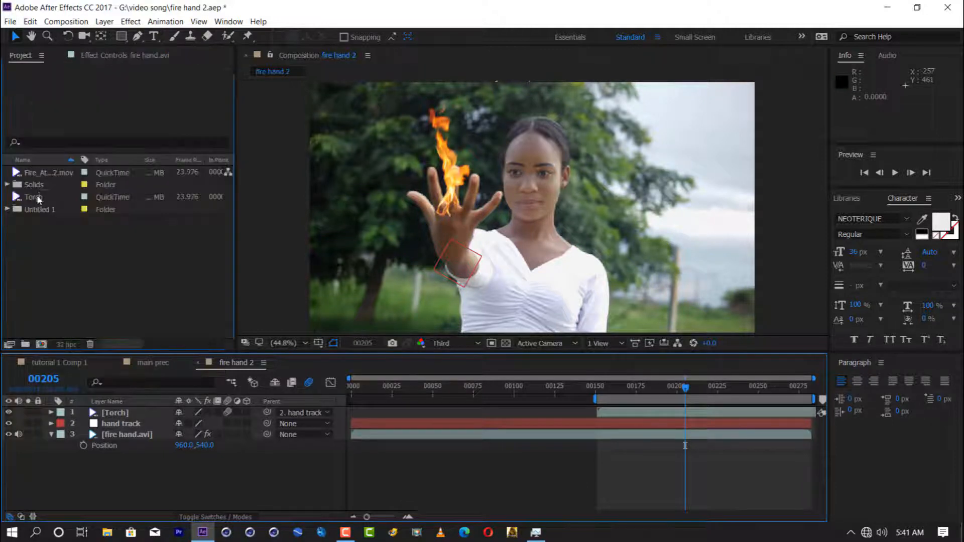
double_click(34, 196)
click(334, 315)
mouse_move(336, 320)
mouse_down()
mouse_move(609, 320)
mouse_move(319, 324)
mouse_up()
drag(55, 199, 108, 411)
click(9, 423)
click(9, 412)
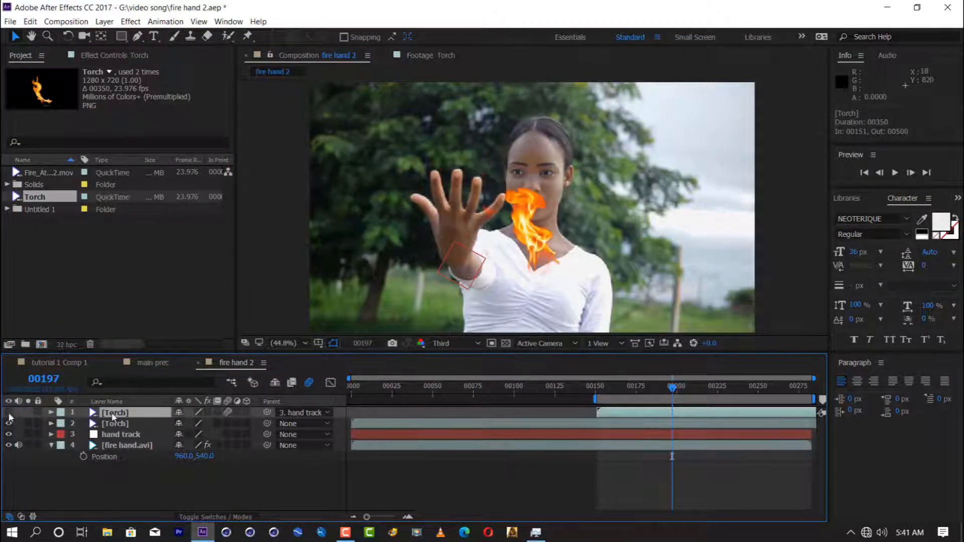
click(8, 413)
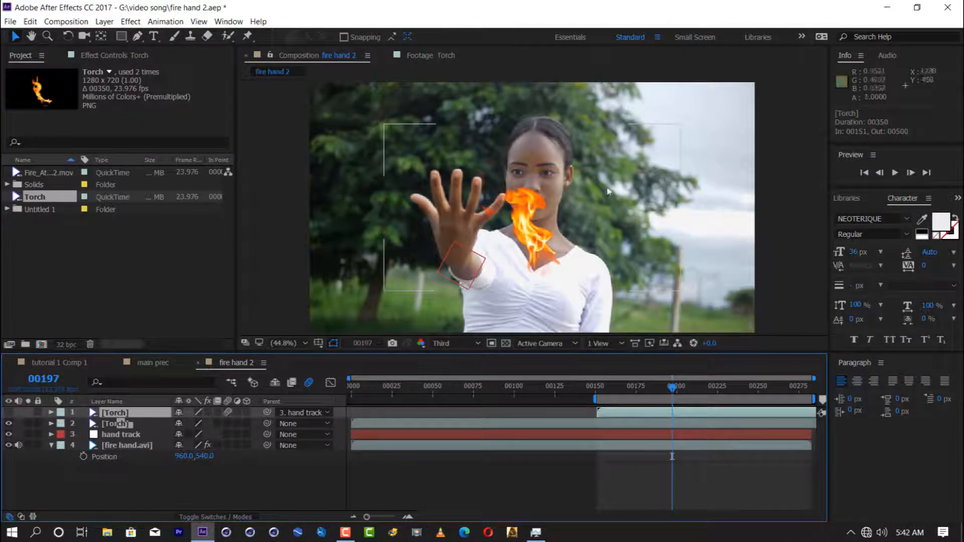
Step: Place the new flame on the palm, attach it to hand track as a layer named fire, and save
drag(537, 271, 452, 226)
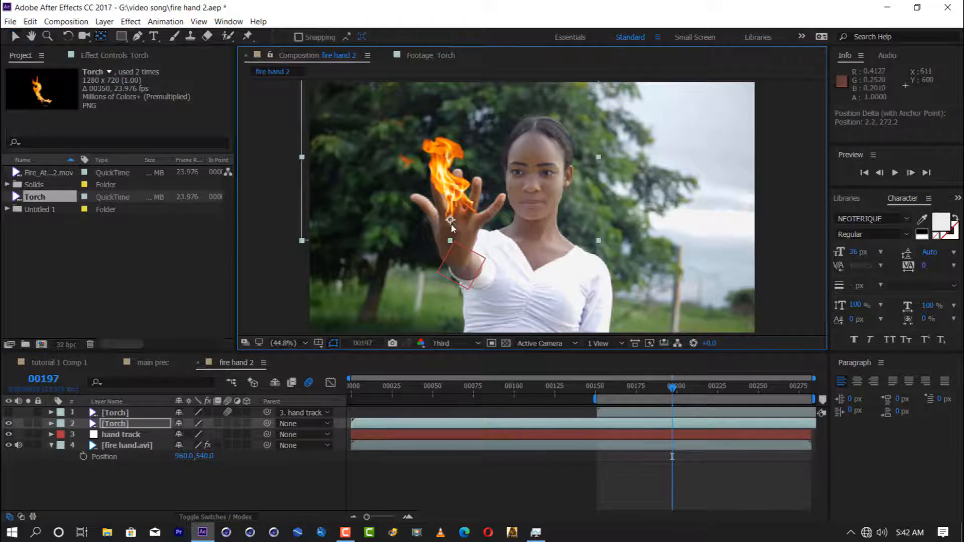
click(147, 423)
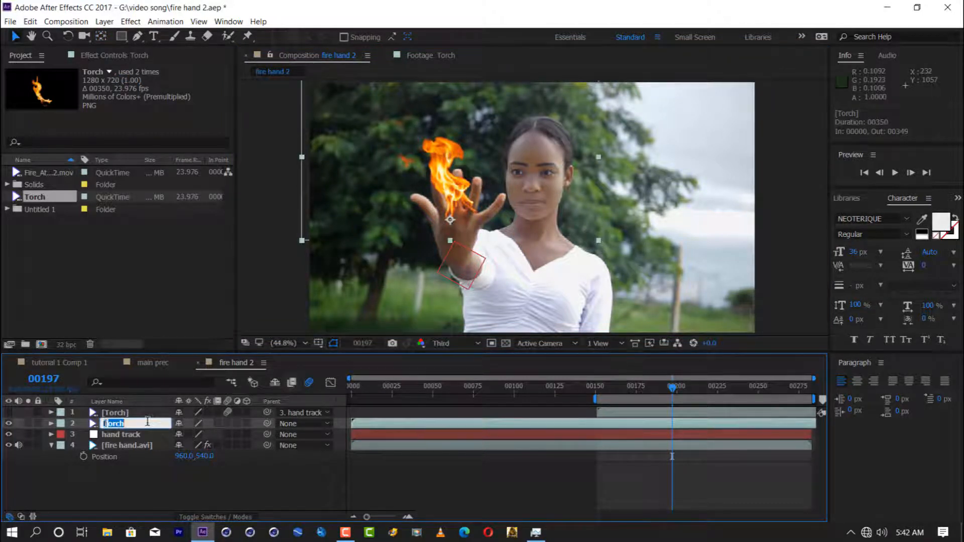
text(fire)
drag(266, 424, 131, 432)
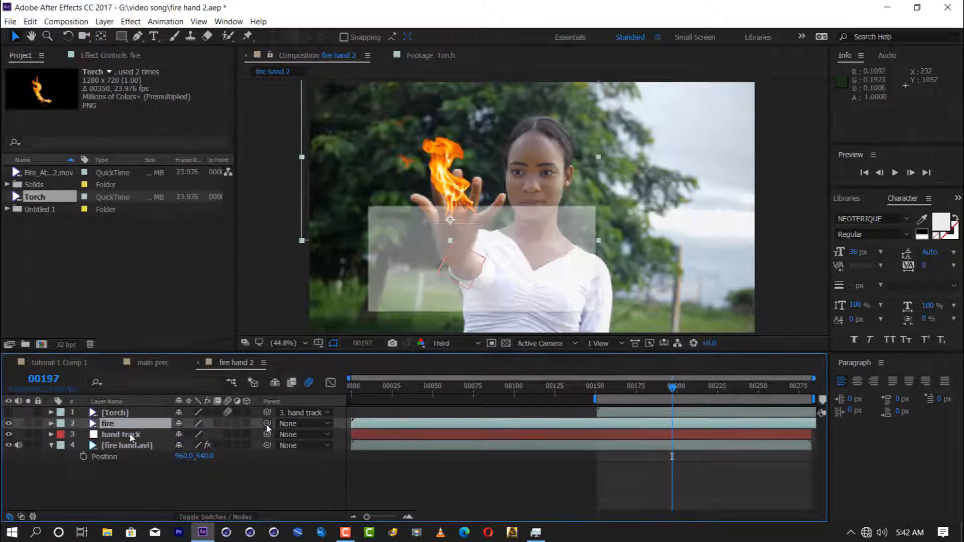
key(ctrl+s)
Step: Reveal the fire layer's transform properties and, at frame 164, scale it to 46.2% and position it at -35.3, -63.3 on the palm
key(s)
key(shift+p)
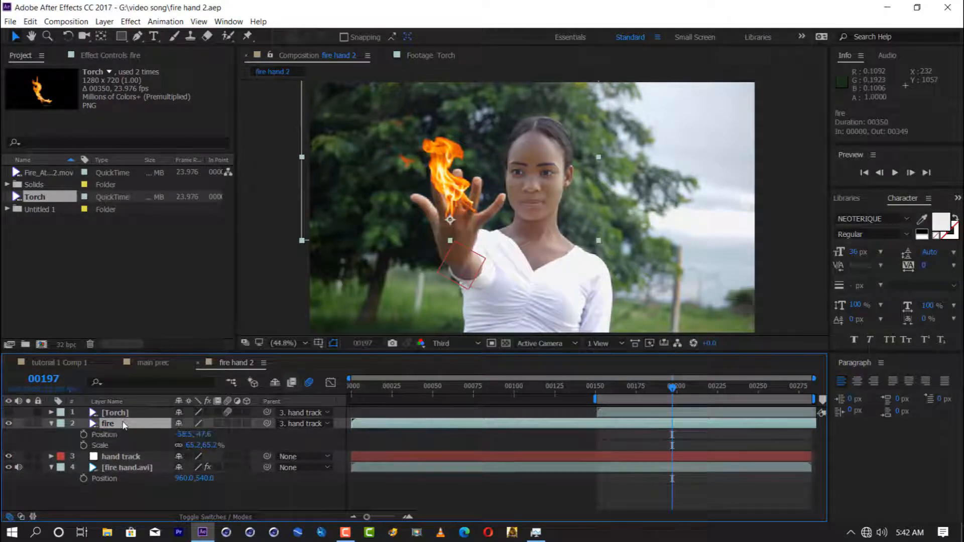
key(shift+r)
click(609, 392)
drag(609, 393, 603, 394)
click(604, 399)
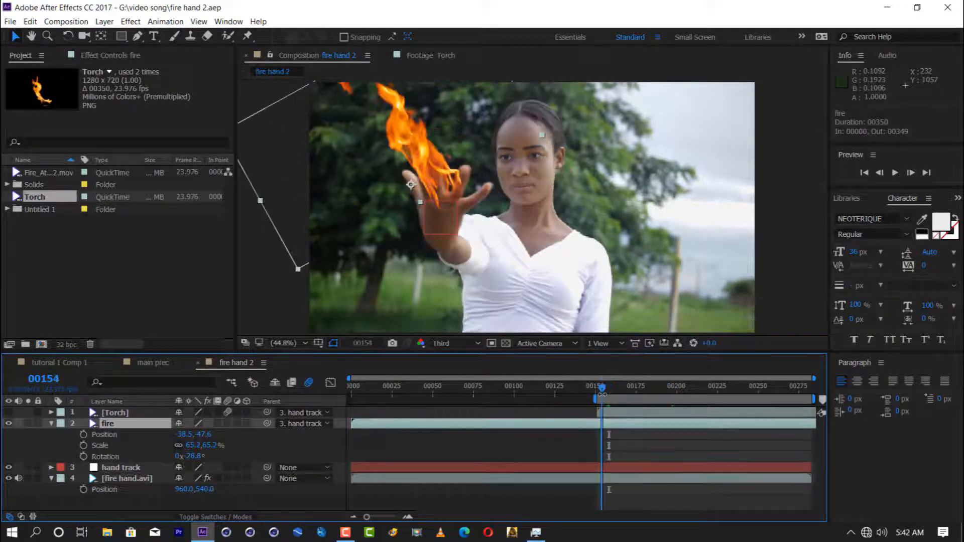
click(619, 391)
drag(206, 446, 197, 447)
drag(450, 179, 454, 175)
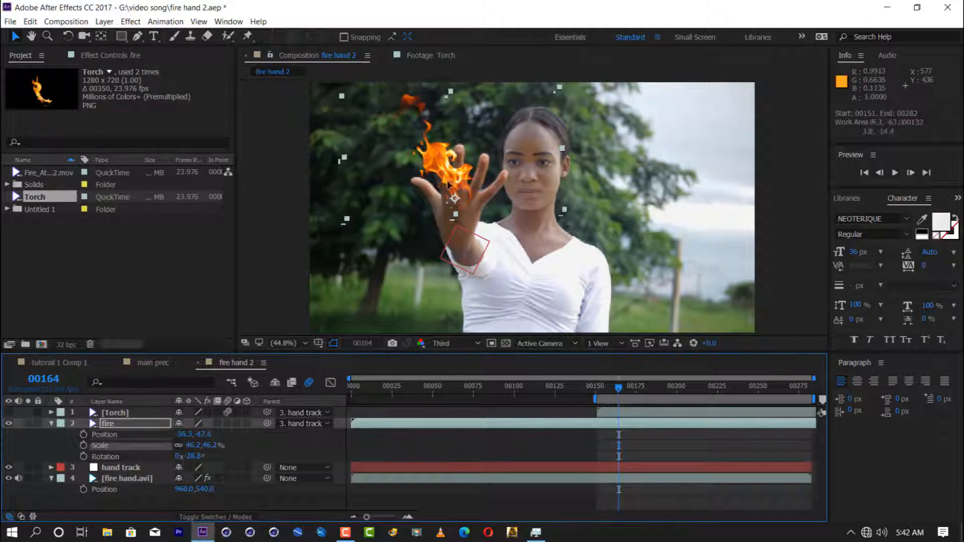
Step: Enable keyframing for the fire layer's Position, Scale and Rotation, with keyframes at frame 162
drag(611, 393, 601, 393)
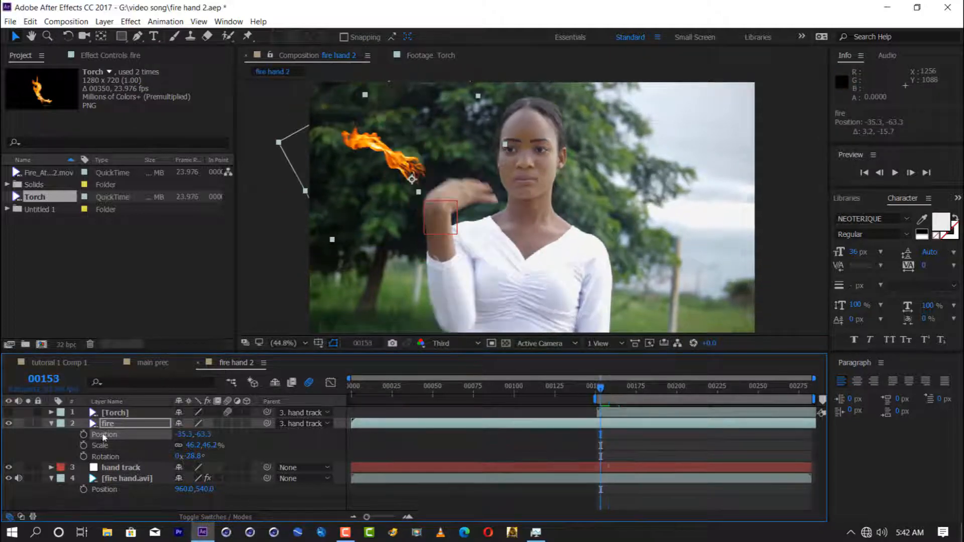
click(103, 435)
shift+click(107, 456)
click(84, 435)
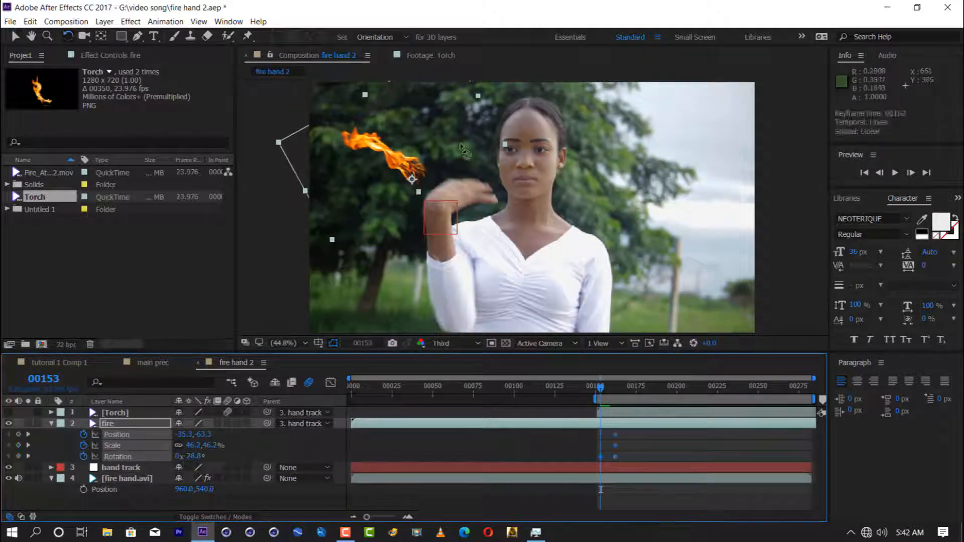
Step: At frame 153, rotate the flame to 95.9°, shrink it to 12.2%, and move it onto the turning hand
drag(461, 146, 411, 199)
key(v)
drag(435, 183, 459, 192)
drag(205, 446, 187, 446)
drag(457, 193, 465, 194)
Step: Rotate the flame upright just after frame 153 and set its position at frame 155 to -30.0, -135.5 on the opening hand
drag(601, 393, 605, 393)
key(w)
drag(486, 180, 426, 166)
key(v)
key(w)
drag(606, 390, 605, 392)
drag(417, 172, 416, 145)
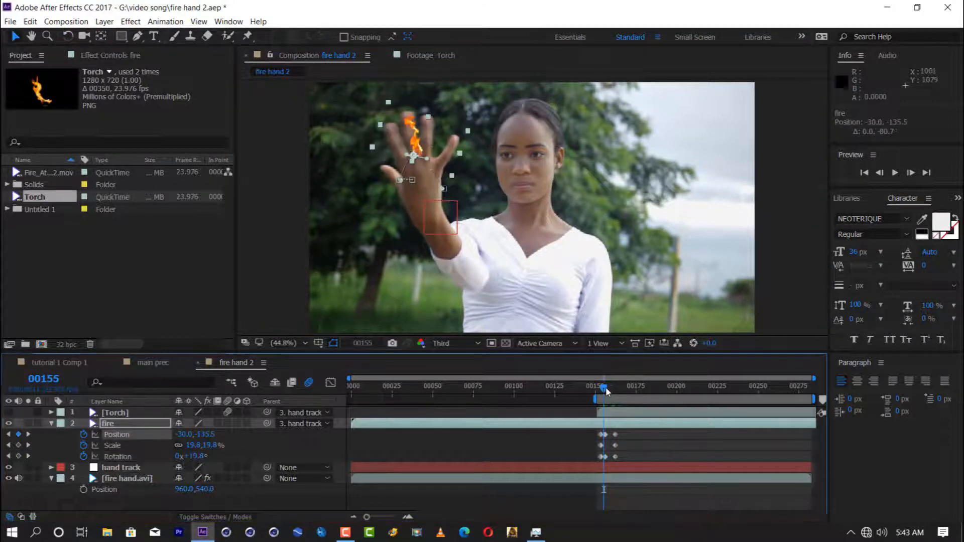
Step: Turn on motion blur for the fire layer, keyframe its opacity to fade in from 0% at frame 153, and save
mouse_move(604, 391)
mouse_down()
mouse_move(617, 392)
mouse_move(608, 396)
mouse_up()
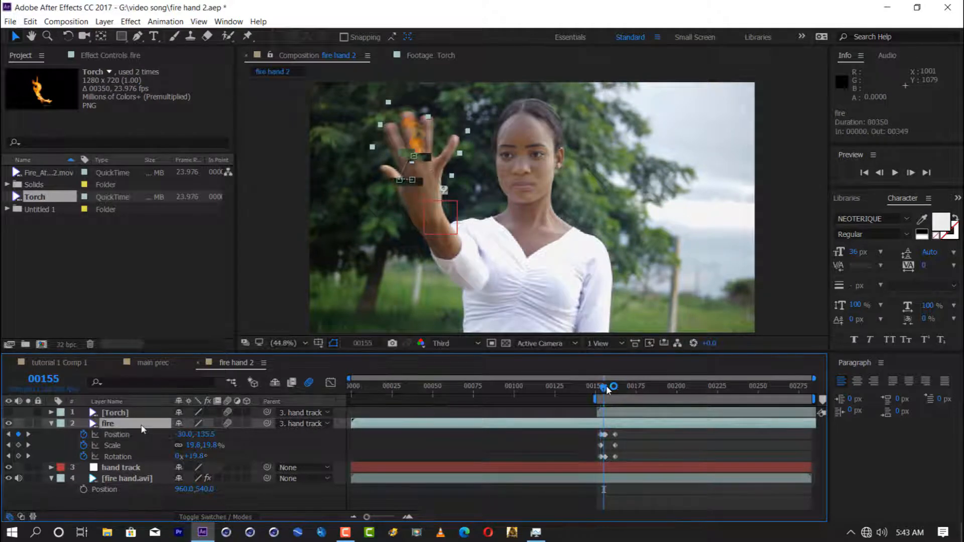
key(j)
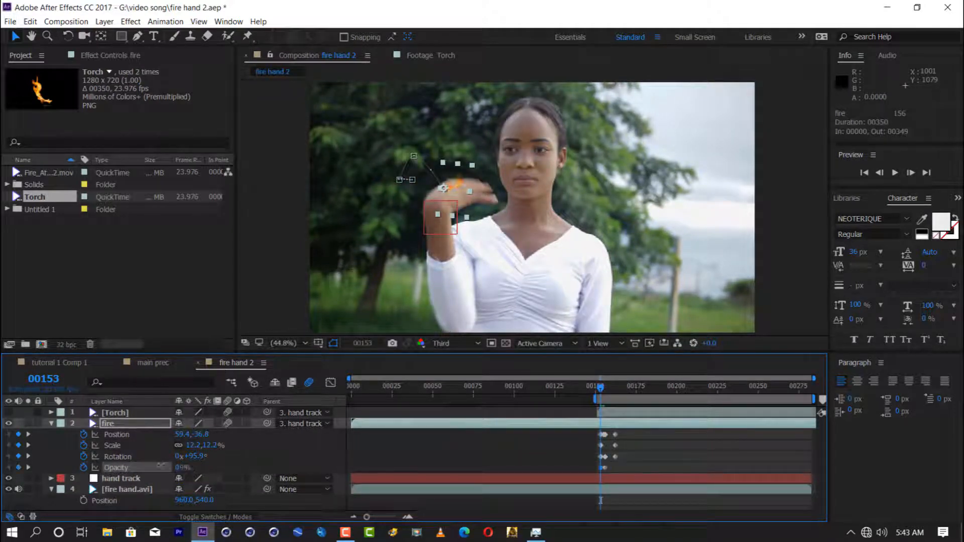
key(ctrl+s)
Step: Realign the flame with the palm at frames 183 and 216 using position and rotation keyframes, ending at -14.1° on frame 216
drag(603, 390, 649, 393)
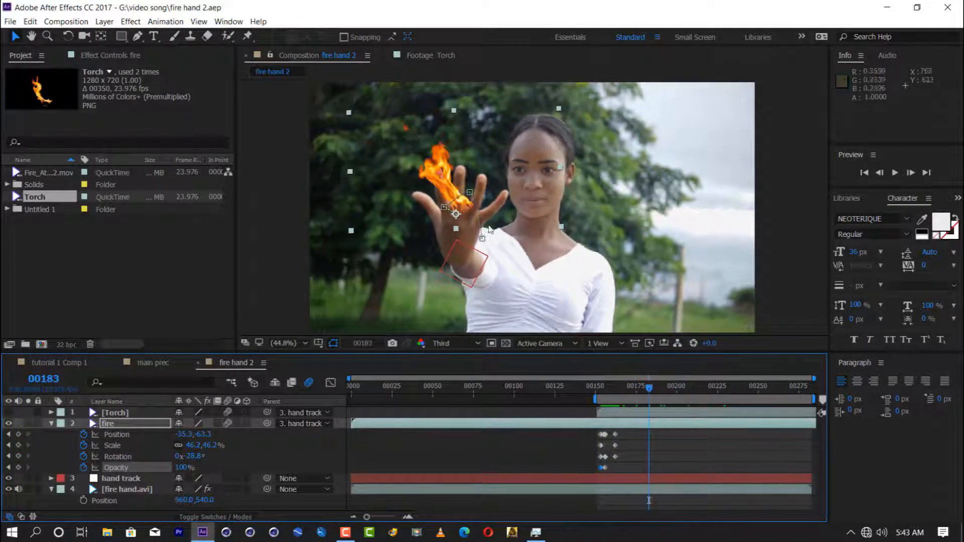
key(w)
drag(525, 226, 497, 234)
key(v)
drag(649, 391, 703, 390)
key(w)
drag(523, 192, 520, 183)
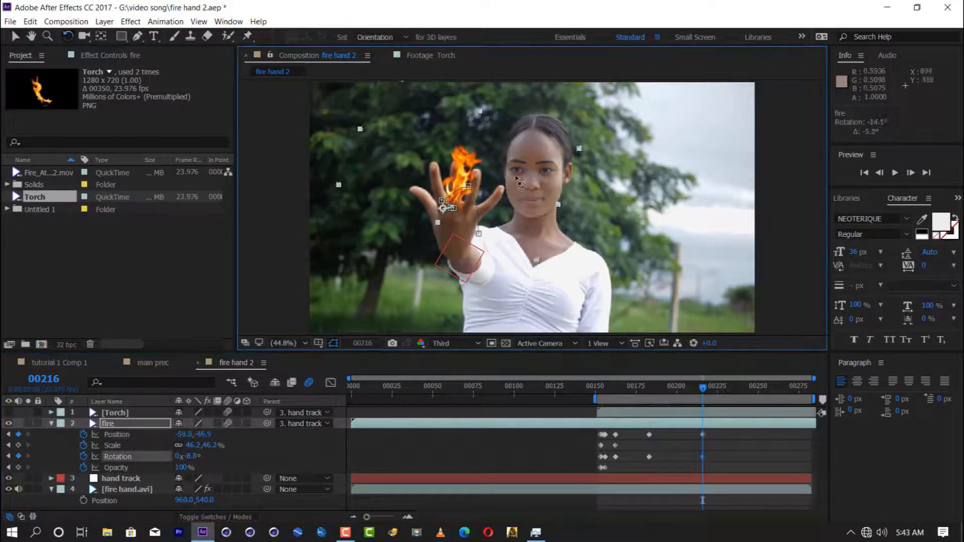
Step: Set the preview resolution to Half and add Scale 46.2% and Opacity 100% keyframes to the fire layer at frame 248
click(764, 386)
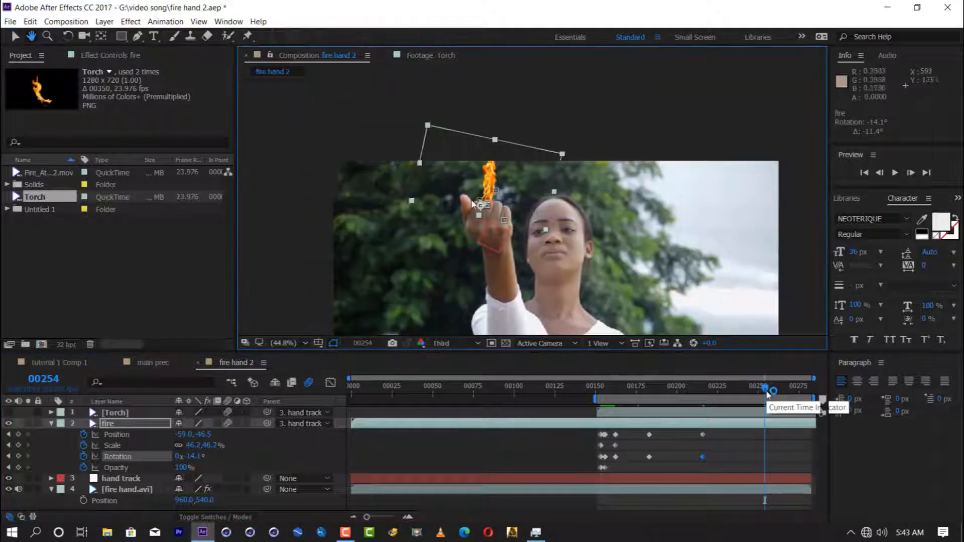
click(457, 344)
click(454, 386)
key(s)
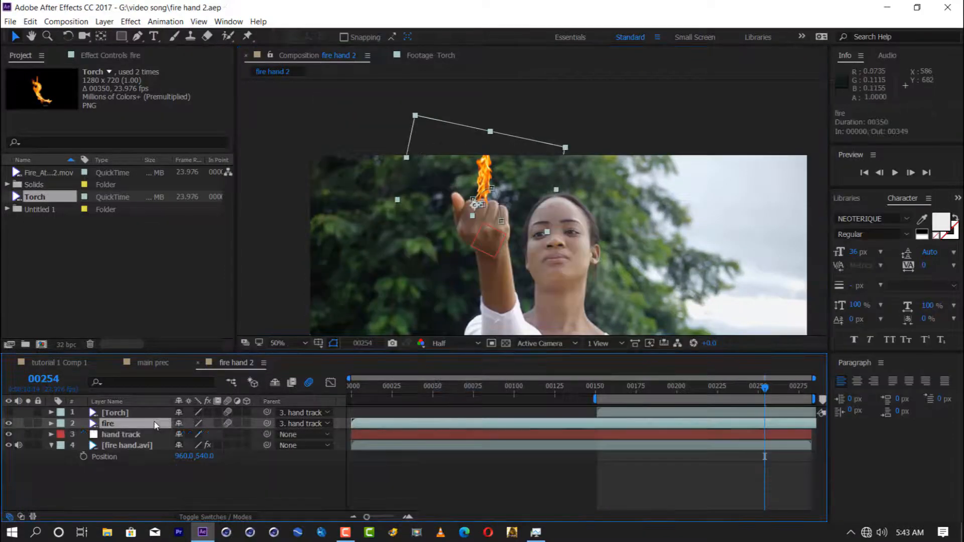
drag(209, 436, 216, 442)
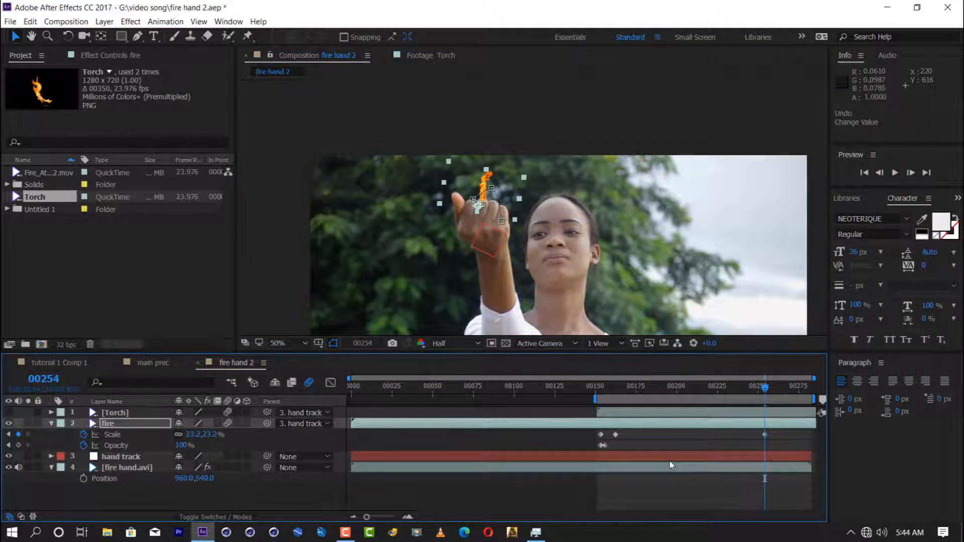
key(ctrl+z)
click(19, 435)
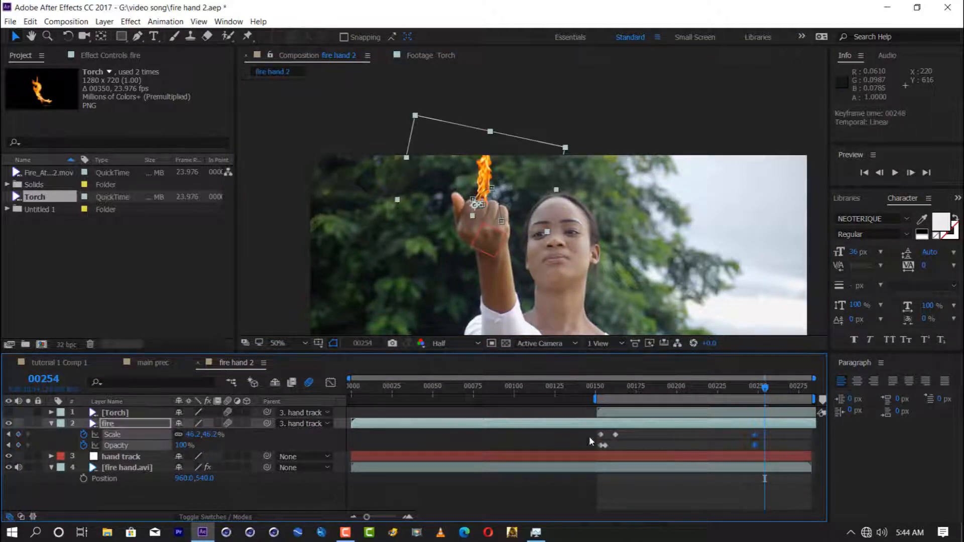
Step: At frame 254, shrink the flame to 20.2%, move it to -35.0, -42.7 by the closing fist, fade it out, and preview
key(shift+p)
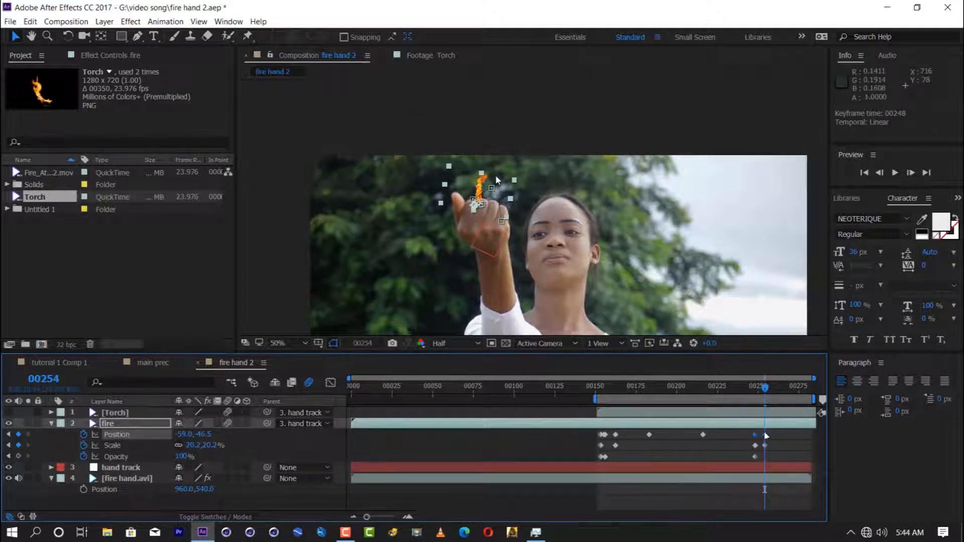
drag(496, 180, 502, 184)
drag(177, 456, 67, 468)
drag(766, 388, 755, 392)
key(space)
Step: Move the flame's final Position, Scale and Opacity keyframes to frame 252, save the project, and preview the ending
click(772, 433)
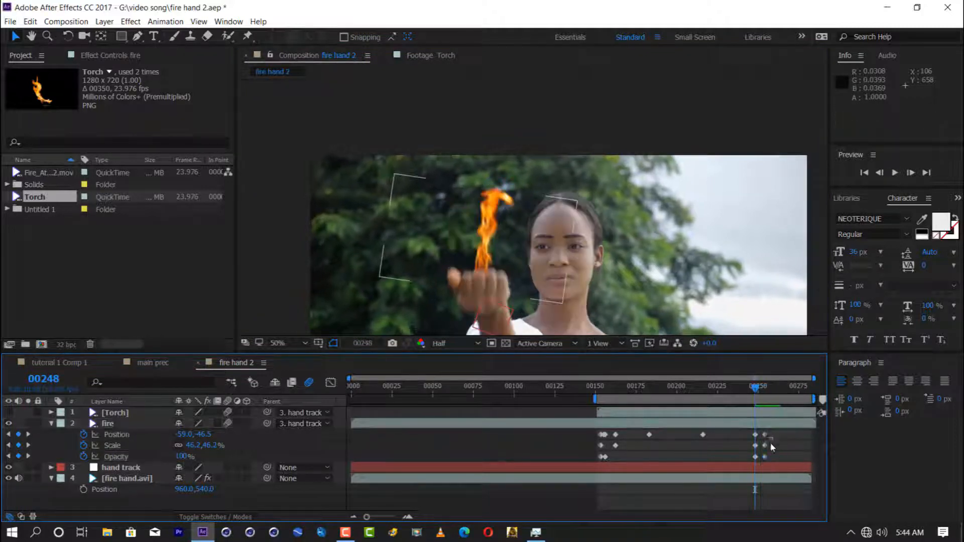
click(764, 435)
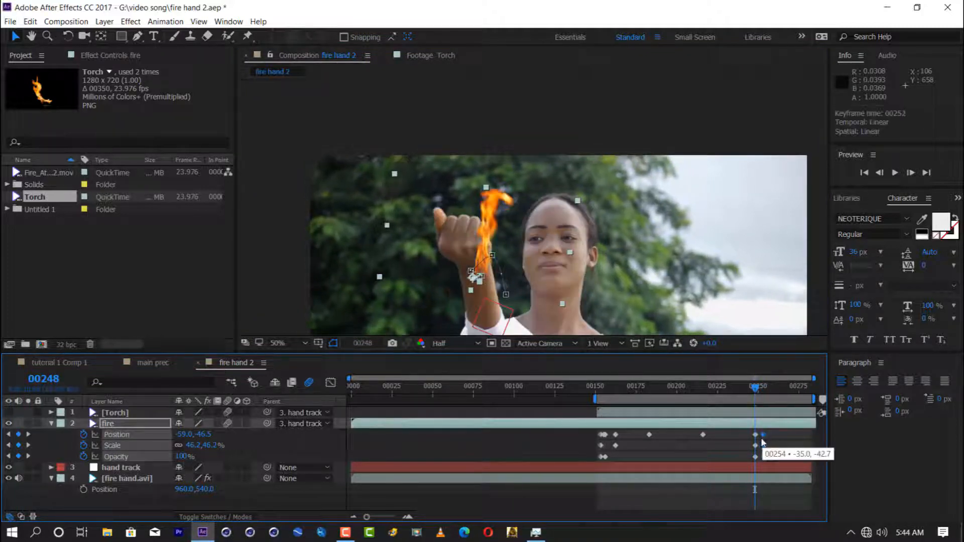
key(ctrl+s)
key(space)
key(space)
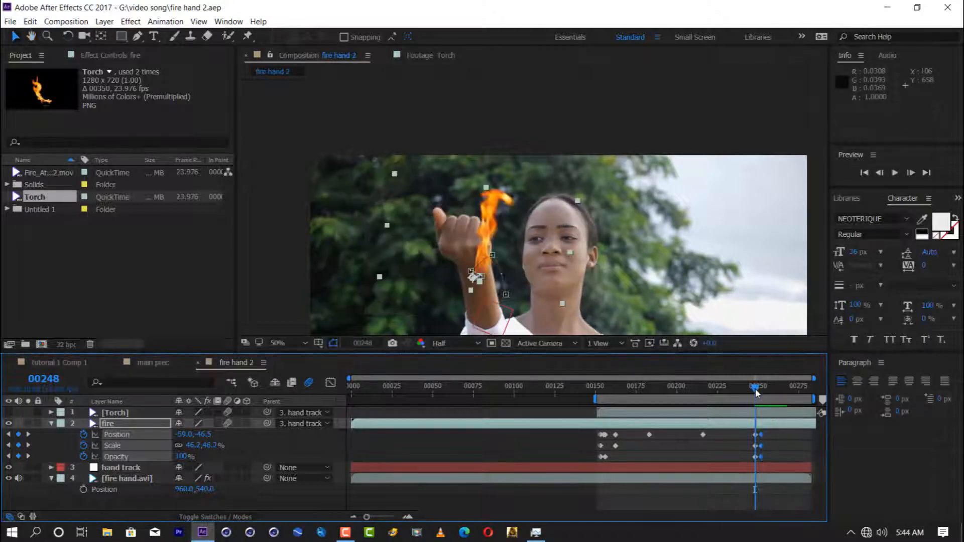
Step: Reposition the flame on the palm at frame 248 to an X position of -49.2
drag(755, 391, 757, 394)
mouse_move(479, 252)
mouse_down()
mouse_move(459, 226)
mouse_move(484, 249)
mouse_up()
key(ctrl+z)
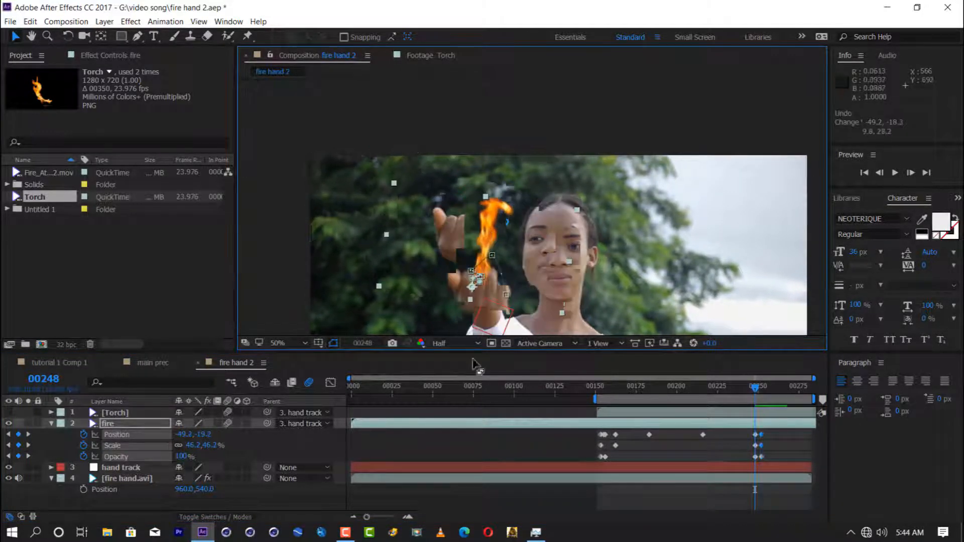
Step: Preview the flame's ending, and rotate the fire layer to -24.9° on the open palm at frame 240
drag(756, 390, 747, 390)
scroll(658, 306, down, 2)
key(space)
click(287, 343)
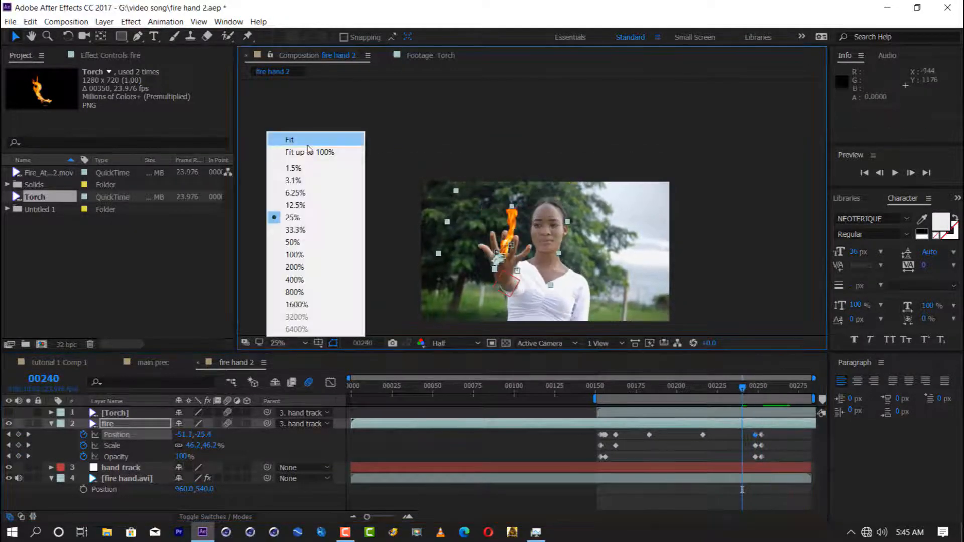
click(286, 268)
key(w)
drag(381, 151, 533, 186)
Step: Set the fire layer's blending mode to Screen and save the project
click(215, 518)
click(195, 424)
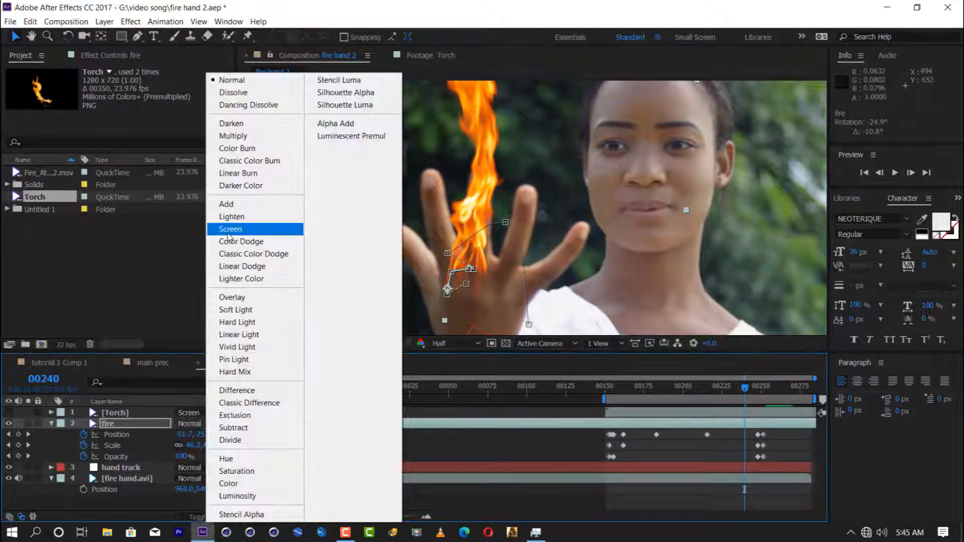
click(232, 228)
key(ctrl+s)
Step: Apply Gaussian Blur (Legacy) to the fire layer with a Blurriness of 3.0, compare it off and on, and save
click(849, 198)
click(842, 198)
click(872, 215)
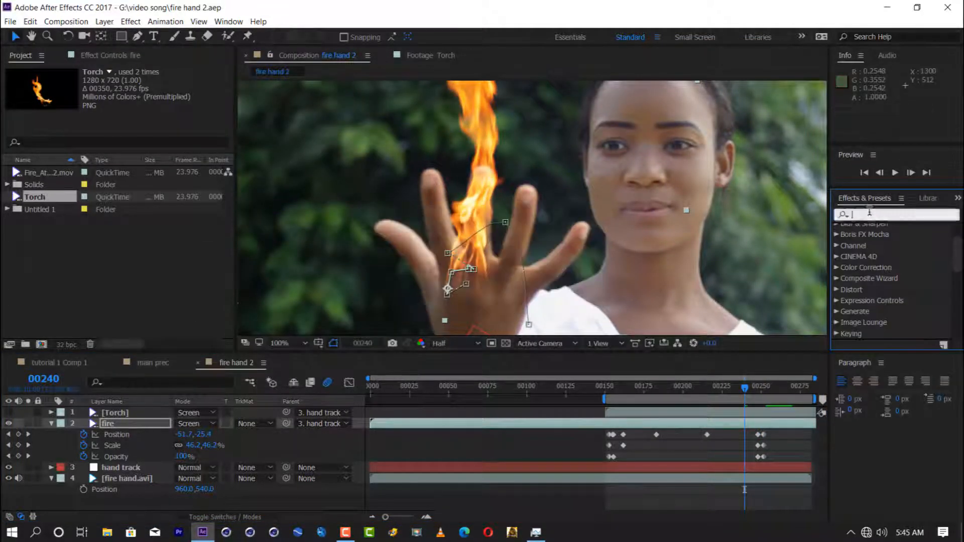
text(gau)
drag(902, 262, 434, 181)
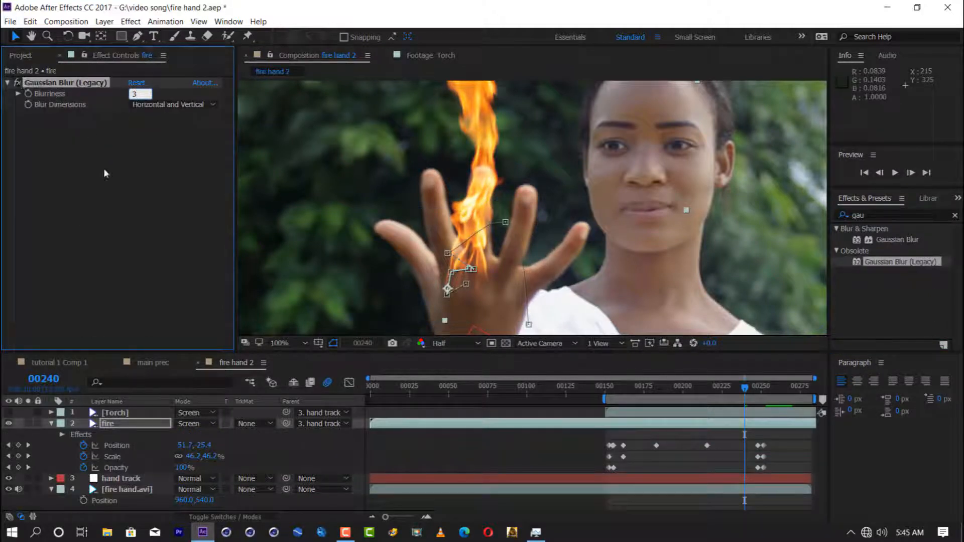
key(Return)
click(17, 85)
click(17, 85)
scroll(298, 141, down, 1)
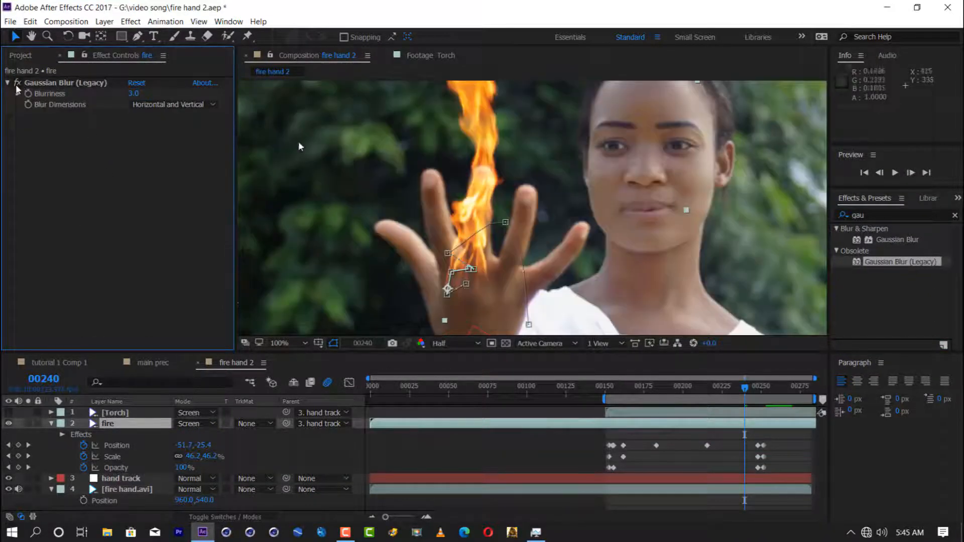
key(ctrl+s)
scroll(331, 149, down, 1)
scroll(344, 140, up, 1)
Step: Apply Hue/Saturation to the fire layer, setting the Reds channel's Lightness to -54 and Saturation to 19
drag(885, 217, 797, 218)
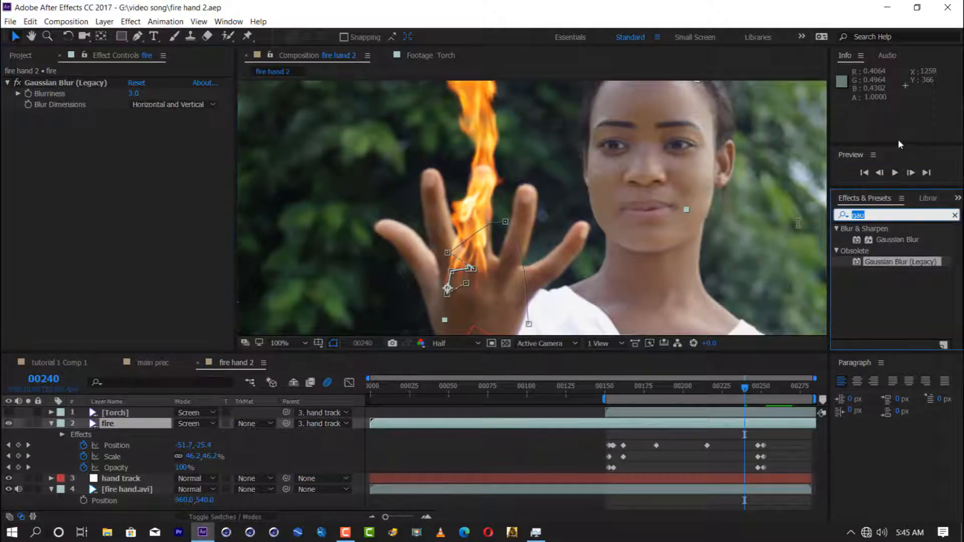
text(hue)
double_click(900, 283)
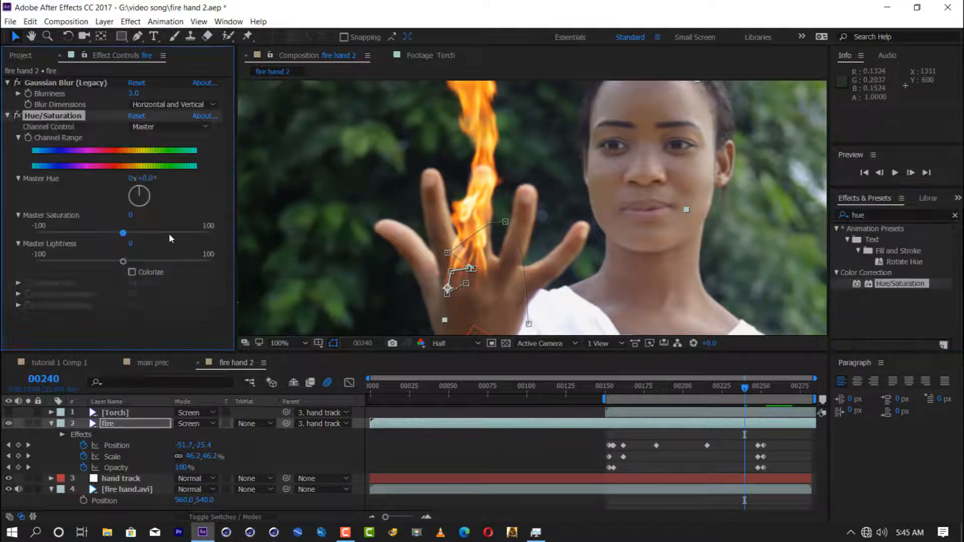
click(171, 127)
click(150, 150)
drag(123, 261, 76, 262)
drag(123, 234, 165, 237)
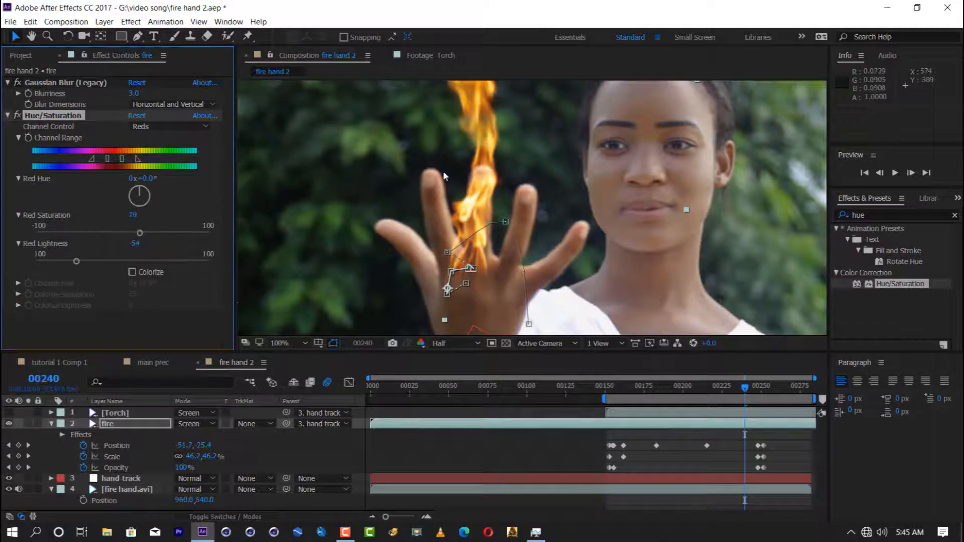
Step: Set the Yellows channel's Lightness to 47 in the fire layer's Hue/Saturation effect
click(164, 128)
click(166, 164)
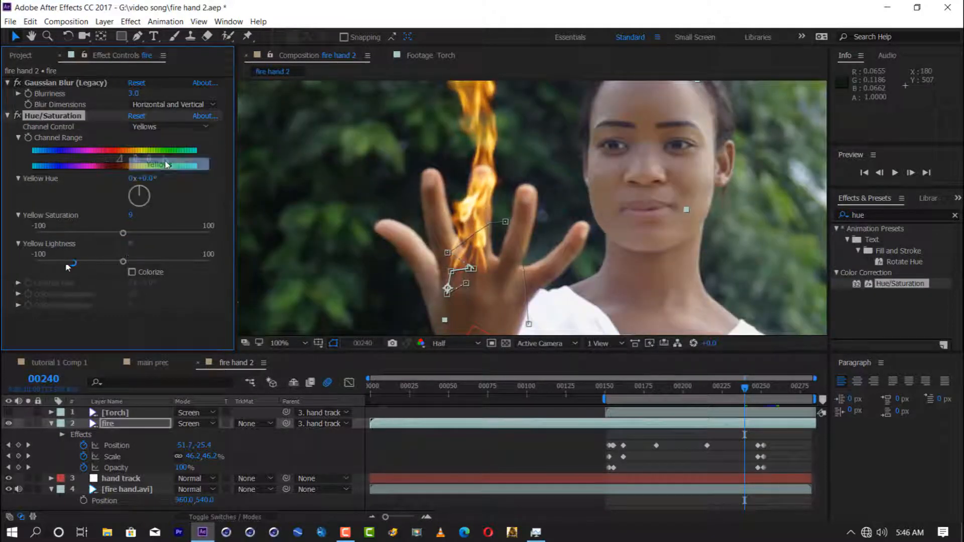
drag(123, 262, 170, 261)
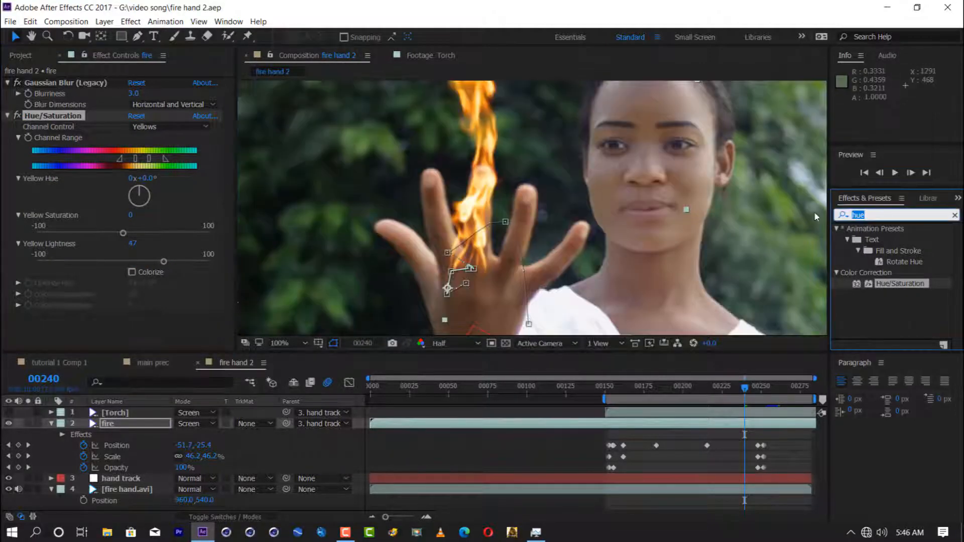
Step: Solo the fire layer to check its background against the transparency grid, and restore the full composition view
click(28, 425)
click(510, 345)
click(507, 344)
click(507, 345)
click(507, 345)
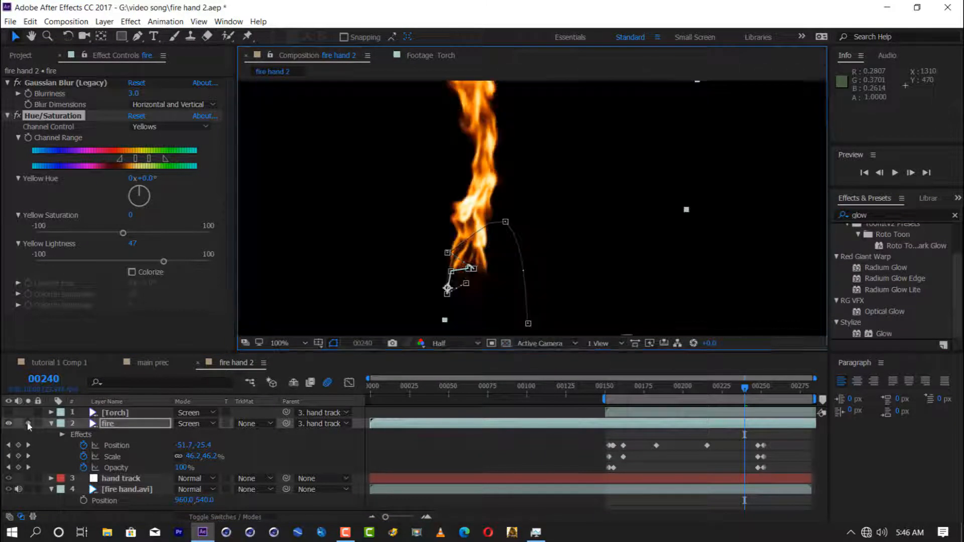
click(28, 424)
Step: Add a black Solid Composite to the fire layer, set the layer's blending mode to Normal, and save the project
drag(868, 215, 797, 221)
text(solid)
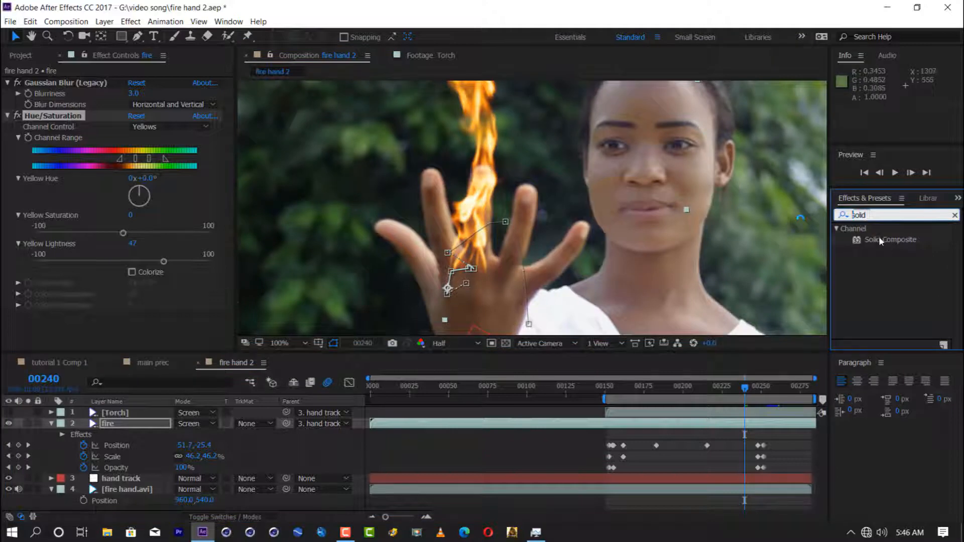
double_click(880, 241)
click(134, 322)
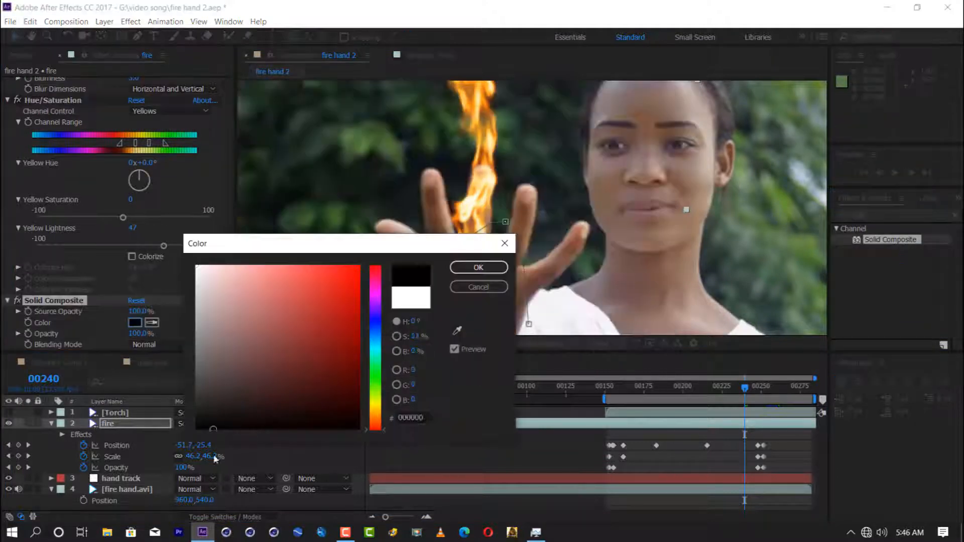
click(478, 267)
click(199, 424)
click(232, 80)
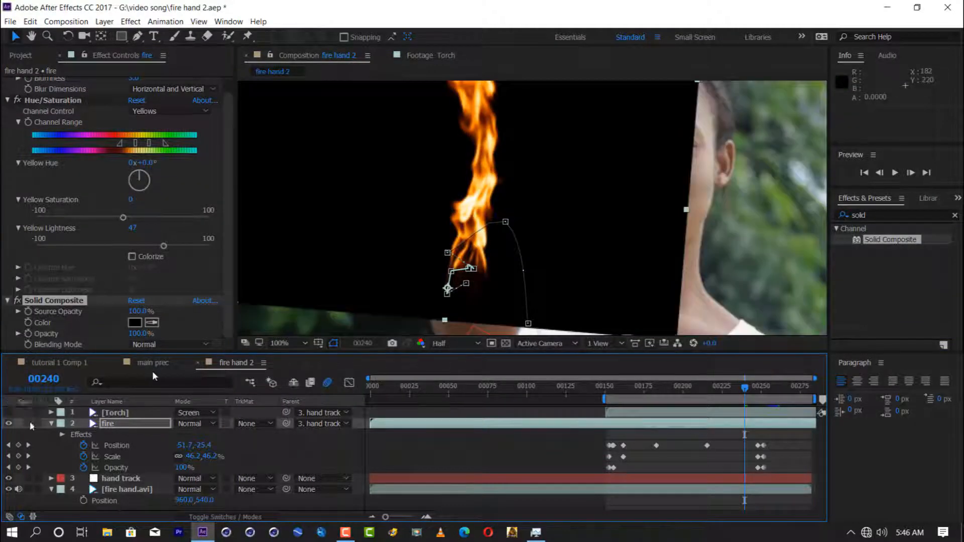
scroll(431, 217, down, 1)
key(ctrl+s)
Step: Apply Glow to the fire layer with Glow Operation set to Screen and Glow Colors set to A & B Colors
drag(899, 214, 691, 243)
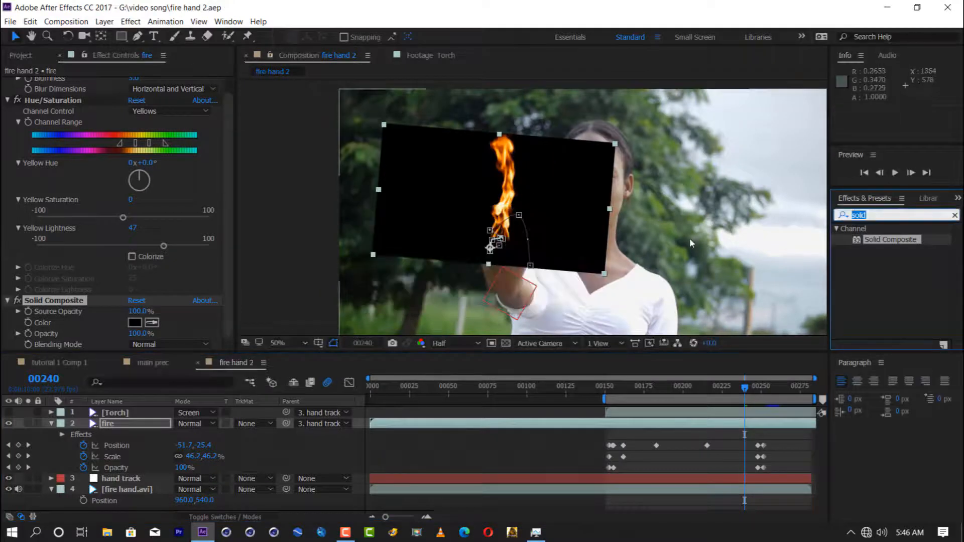
text(glow)
drag(883, 333, 113, 423)
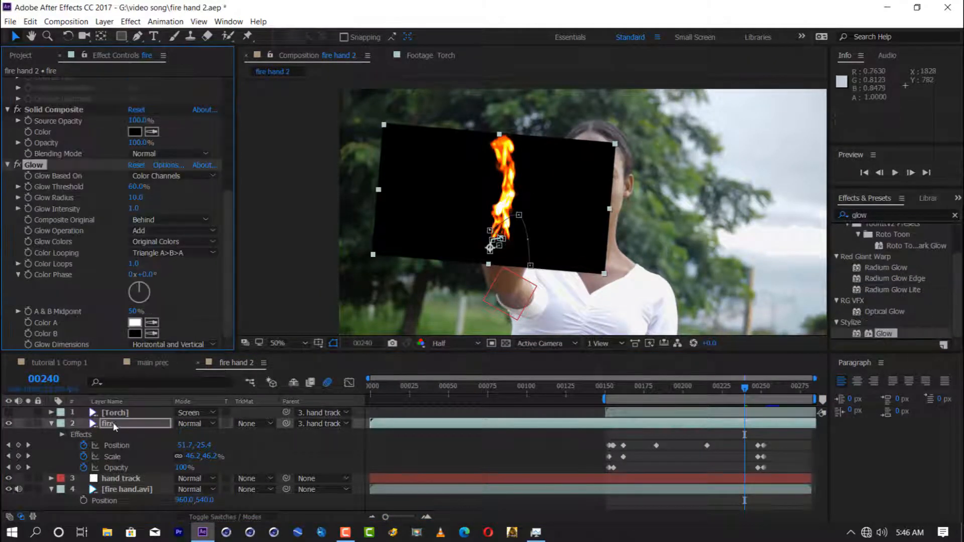
scroll(116, 200, up, 3)
scroll(146, 227, down, 3)
click(146, 228)
click(185, 279)
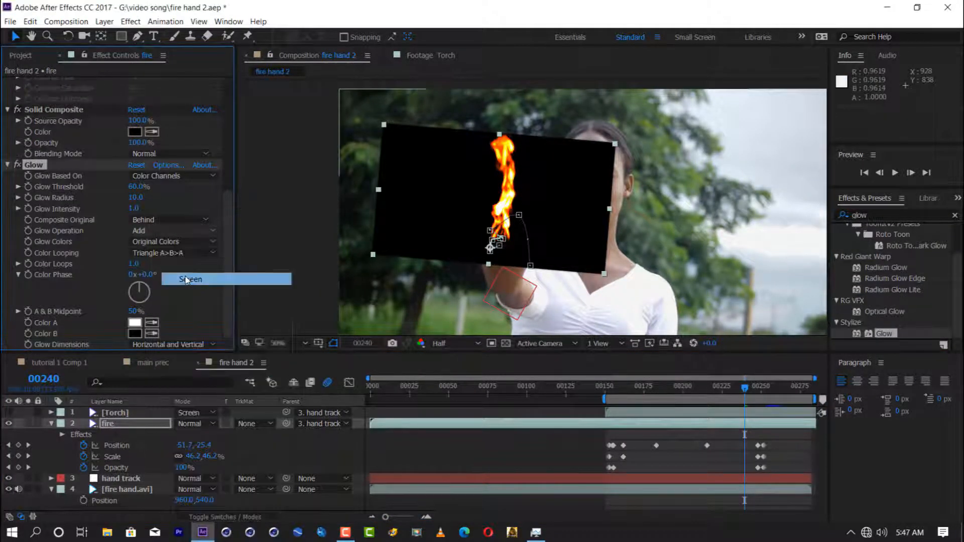
click(171, 242)
click(166, 259)
Step: Set the Glow's Color A to orange FF9100 and Color B to FF7900, with a 53.3% threshold and a radius of 51.0
click(135, 322)
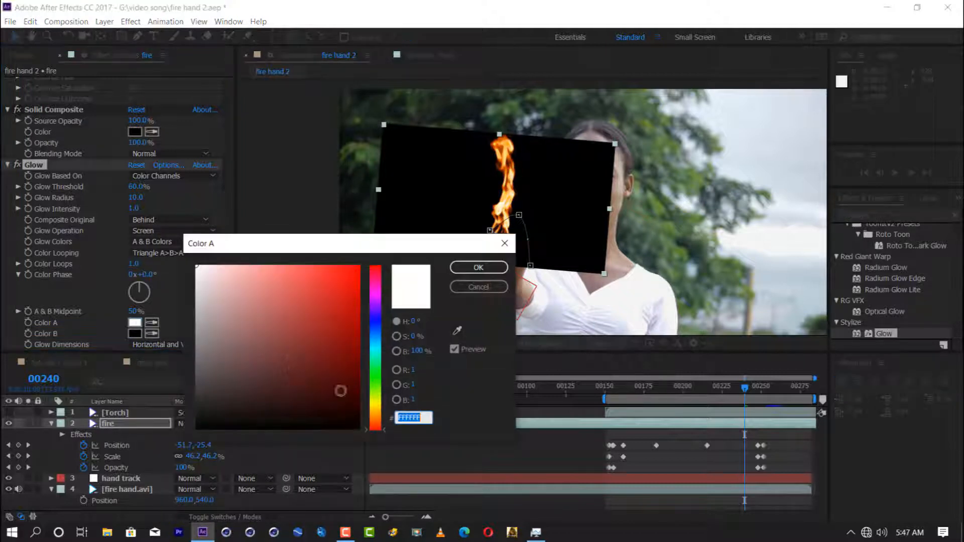
click(370, 410)
click(372, 408)
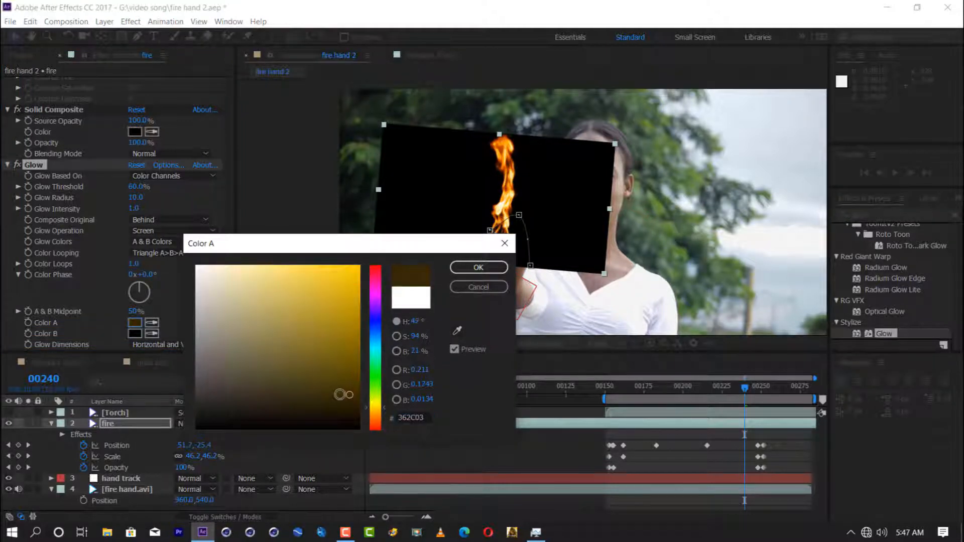
click(364, 413)
click(479, 268)
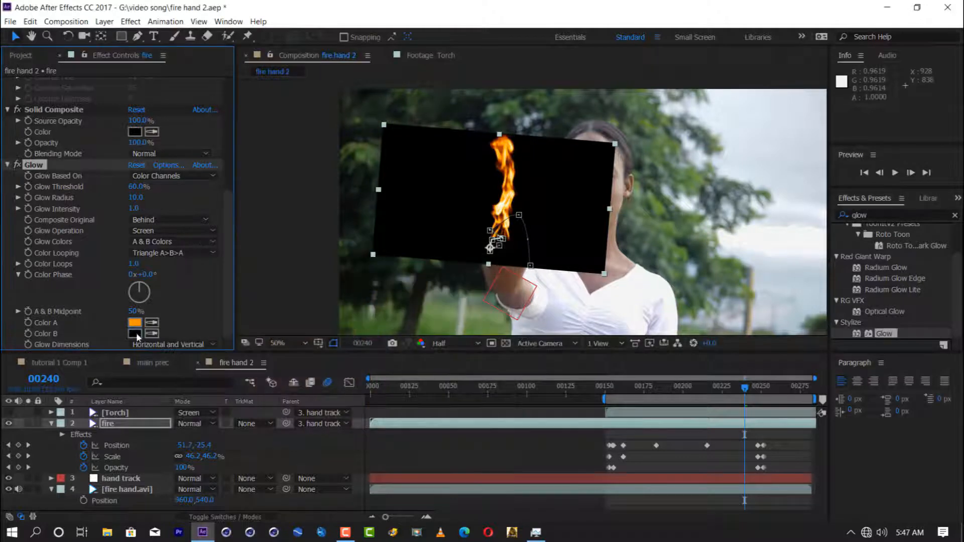
click(135, 333)
click(479, 268)
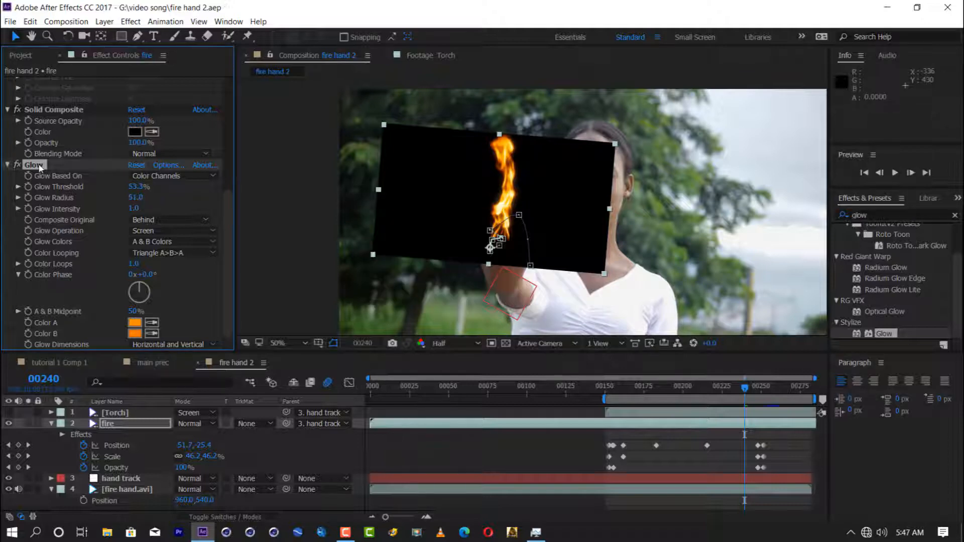
Step: Duplicate the fire layer's Glow effect and give the copy lighter orange shades for Color A and Color B
key(ctrl+d)
click(134, 324)
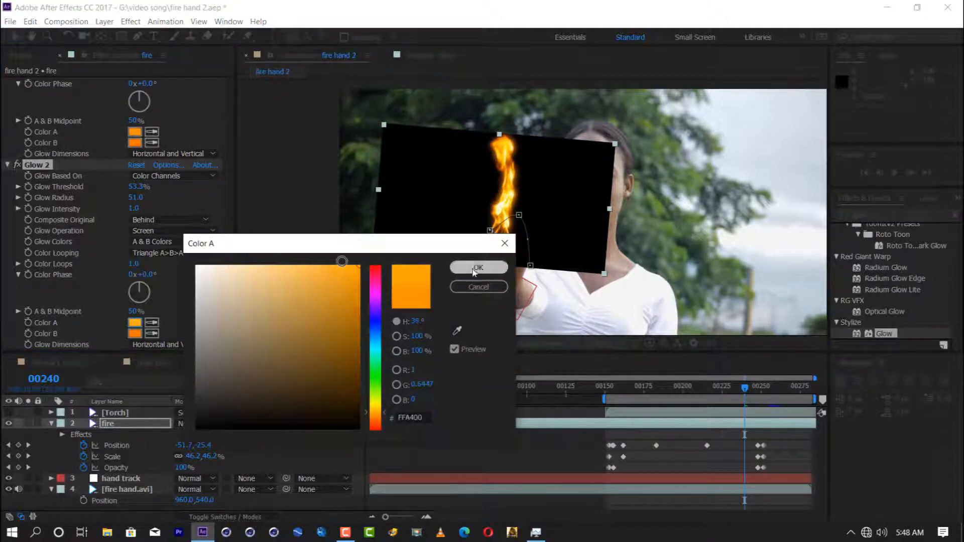
click(475, 268)
click(135, 334)
click(476, 268)
Step: Lighten the first Glow's orange Color A and Color B, and set Glow 2's radius to 117.0
click(135, 132)
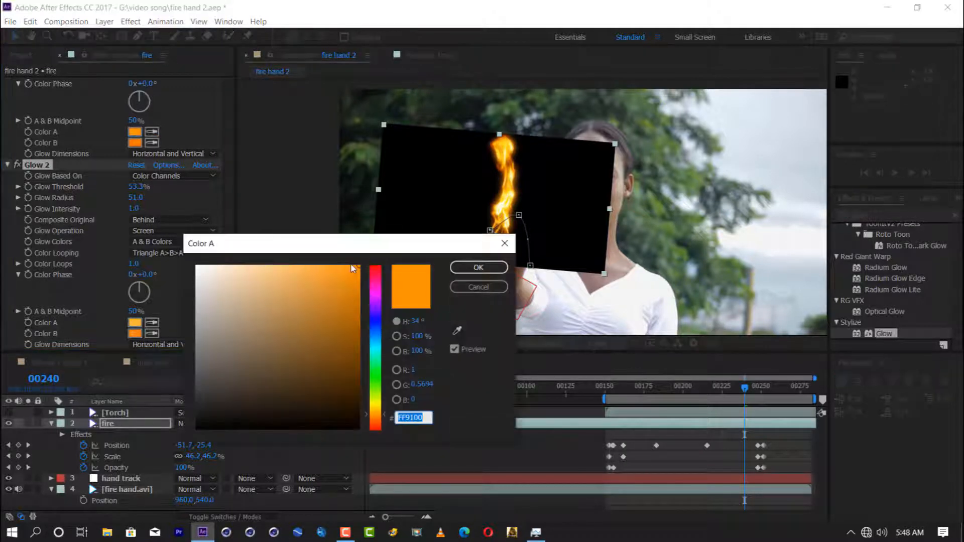
click(478, 268)
click(135, 142)
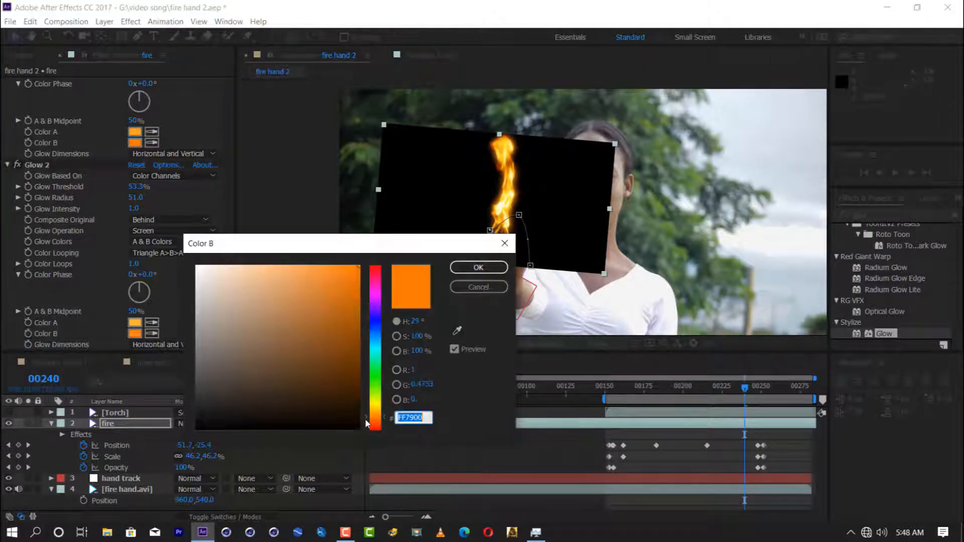
click(343, 279)
click(490, 271)
click(145, 210)
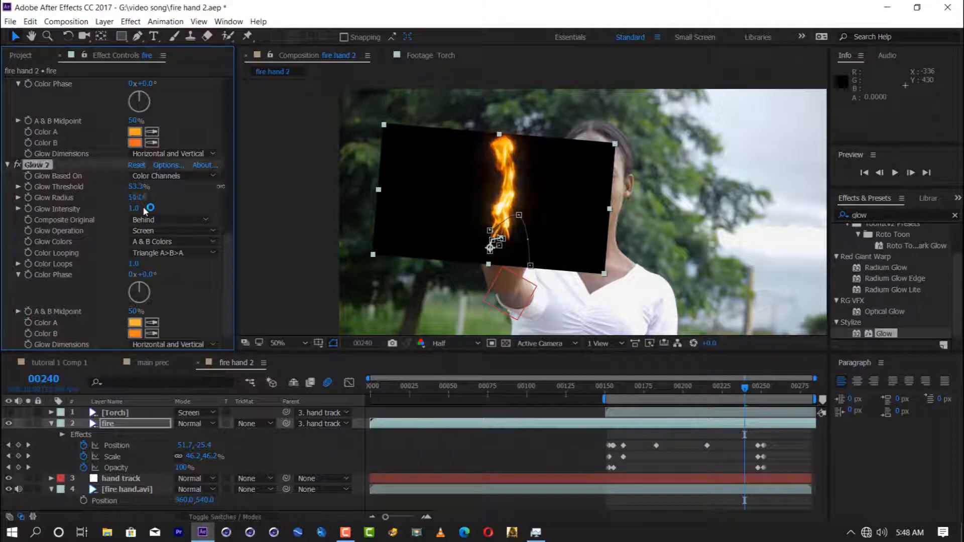
Step: Switch the fire layer's blending mode back to Screen, and set Glow 2's radius to 124.0 and threshold to 60.0%
click(196, 422)
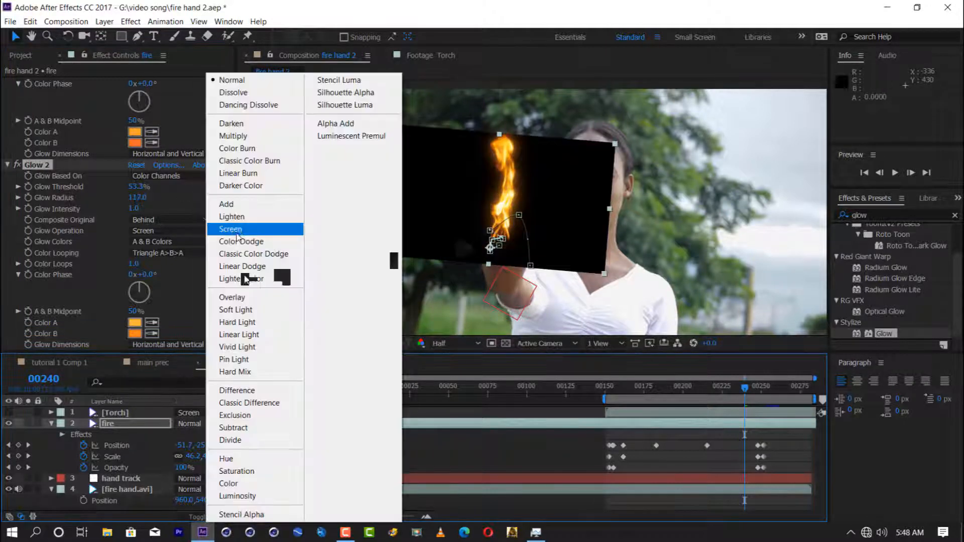
click(246, 226)
click(21, 55)
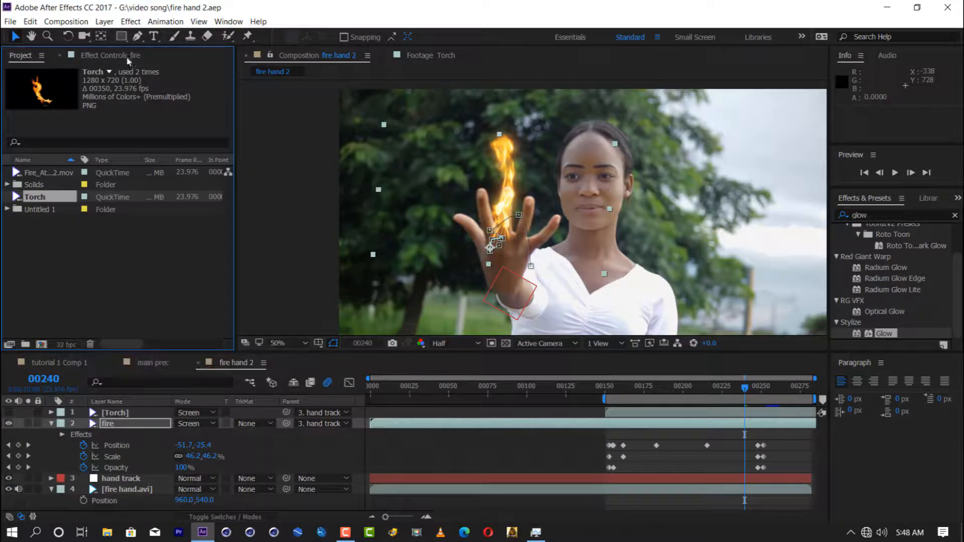
click(104, 56)
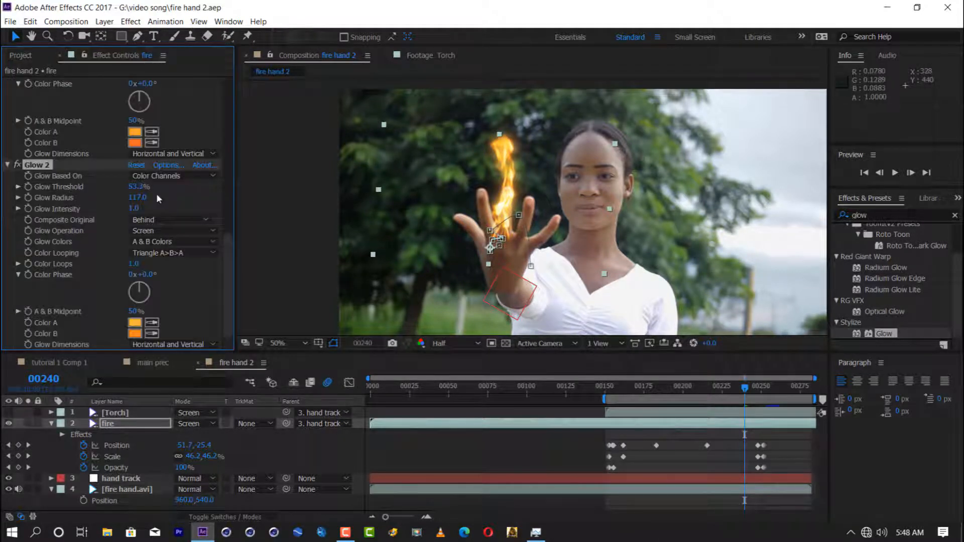
mouse_move(139, 198)
mouse_down()
mouse_move(115, 189)
mouse_move(138, 187)
mouse_up()
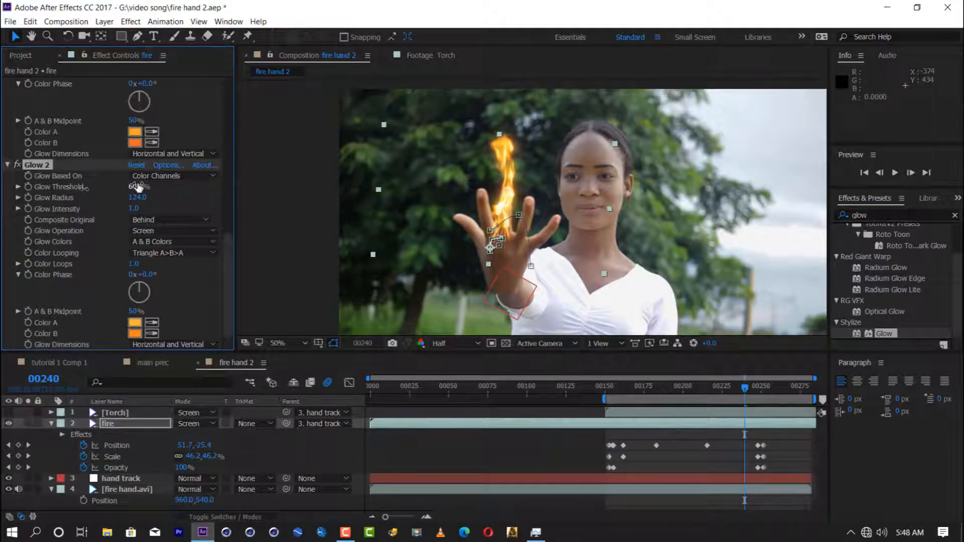
Step: Delete the fire layer so the Torch layer replaces it, and bring up the Torch layer's effects and layer switches
click(116, 427)
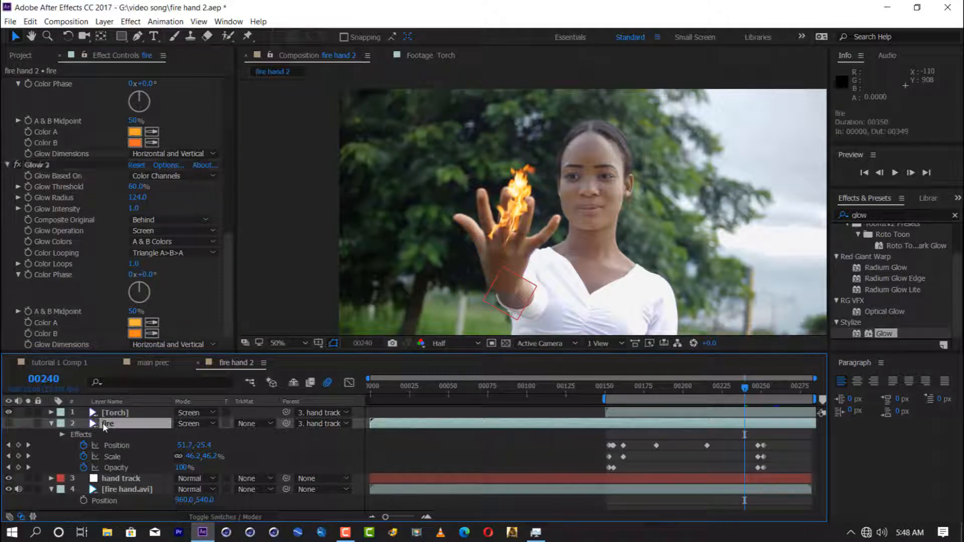
key(Delete)
click(115, 413)
click(222, 518)
click(209, 412)
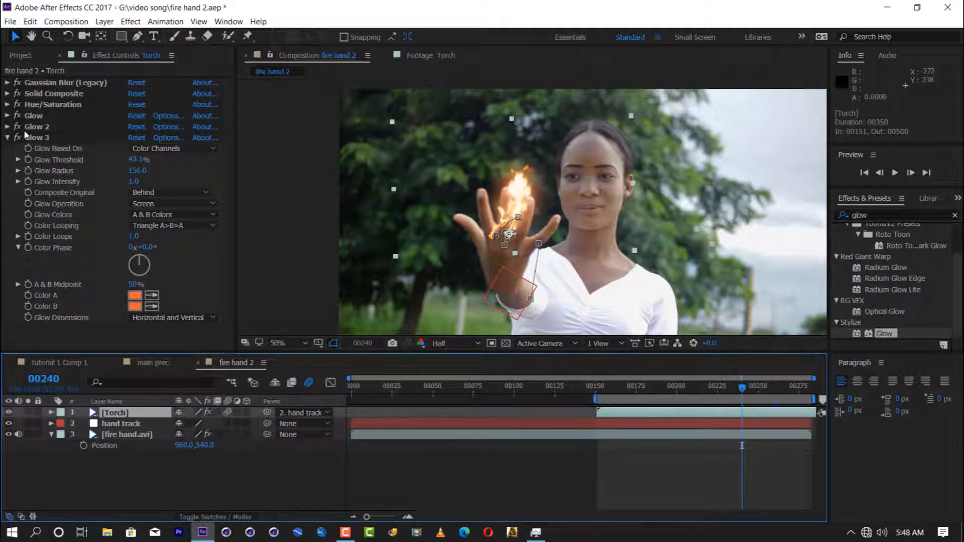
Step: Review the Torch layer's effect stack at frame 240, including the flame with Glow 3 toggled
click(63, 83)
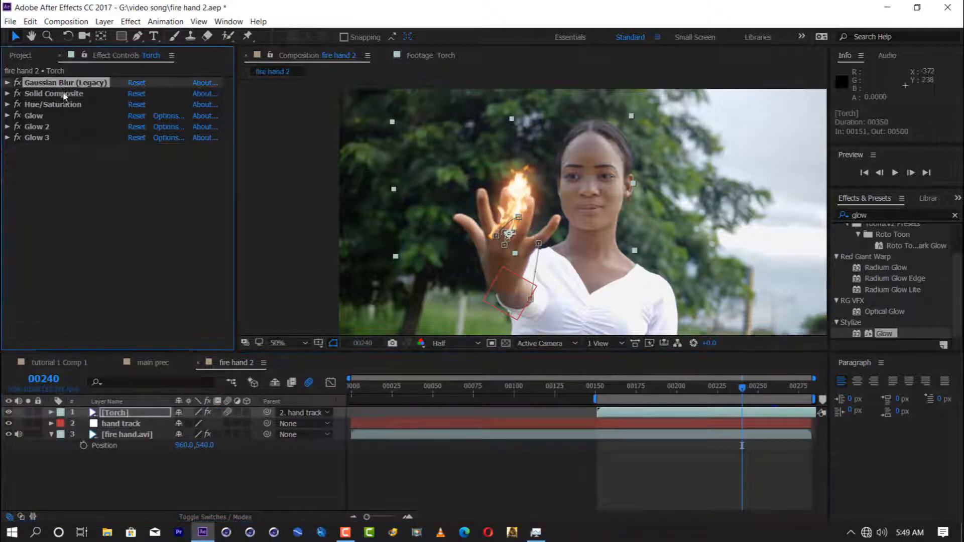
click(63, 94)
click(64, 105)
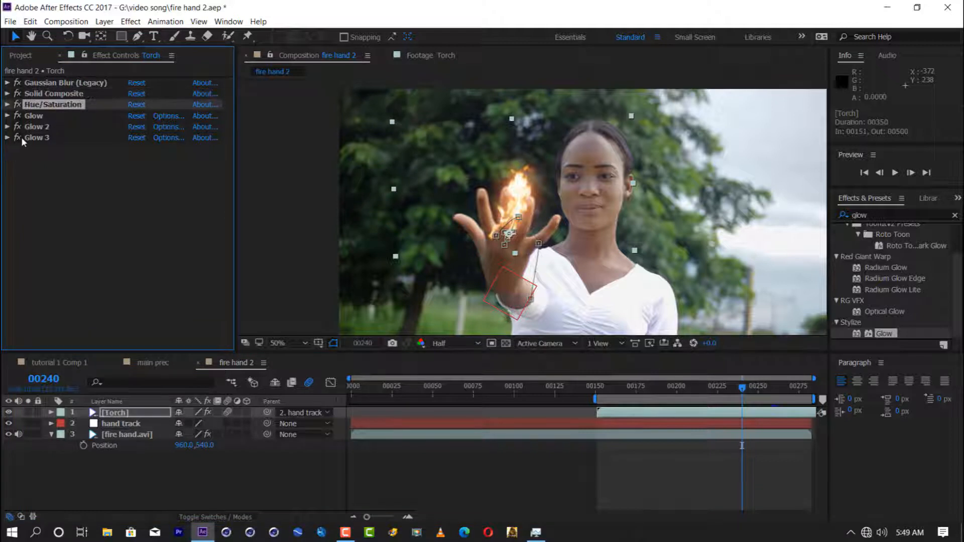
click(18, 138)
click(18, 138)
Step: Compare the Torch flame with Glow 3 off and on at frame 217, save the project, and preview from frame 200
click(704, 385)
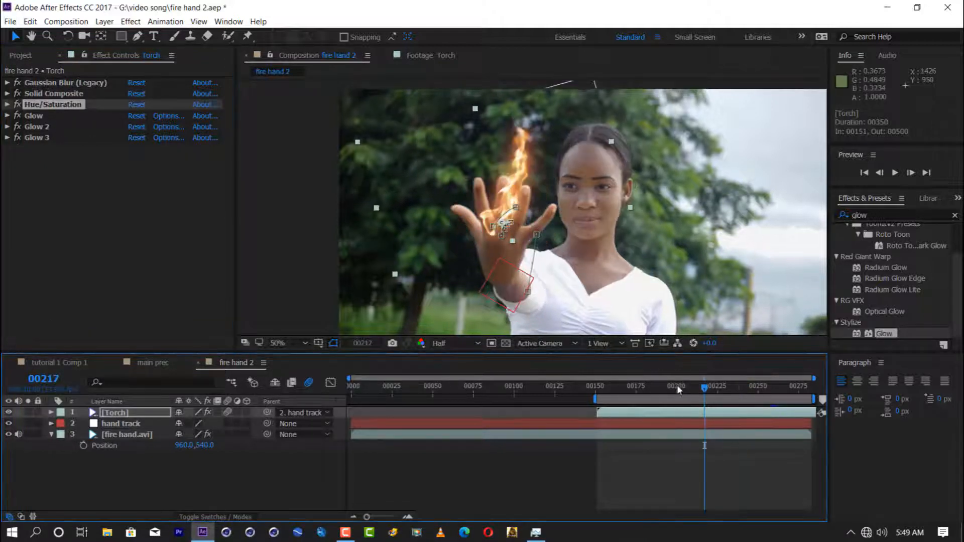
click(17, 136)
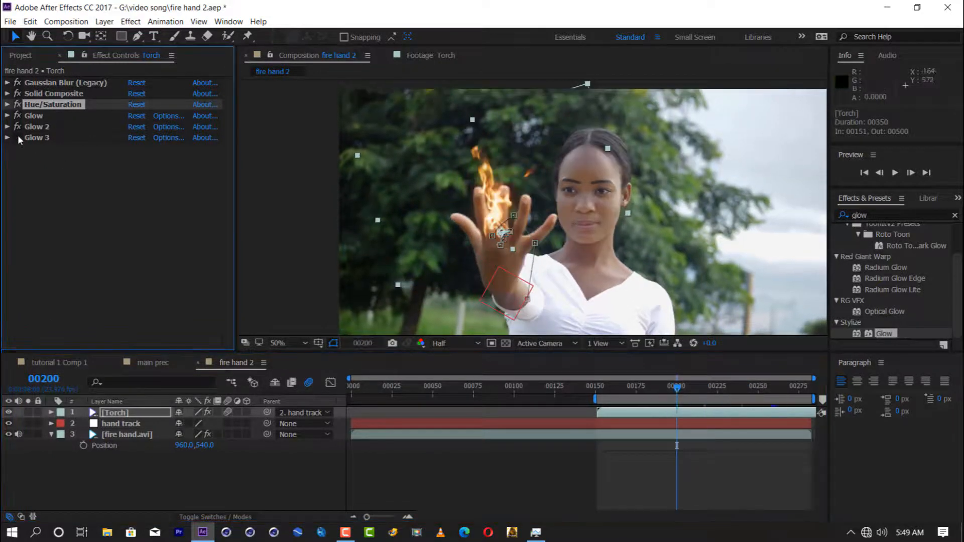
click(18, 137)
key(ctrl+s)
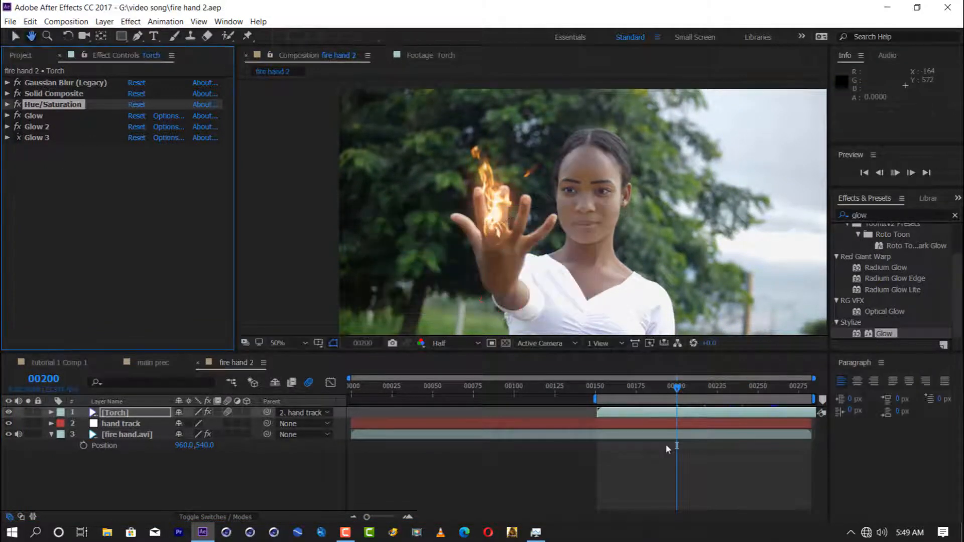
key(space)
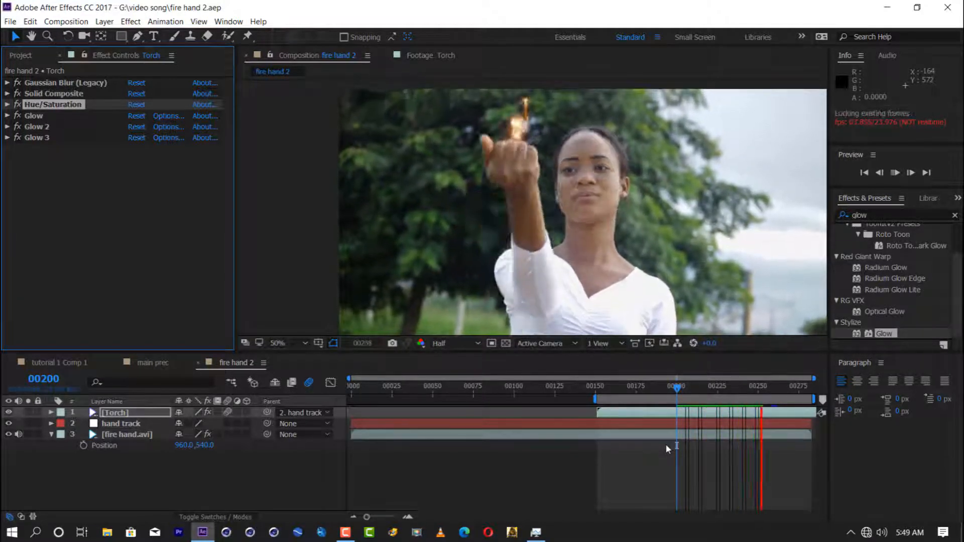
Step: Hide the Torch layer at frame 243 and set the composition preview resolution to Full
click(751, 393)
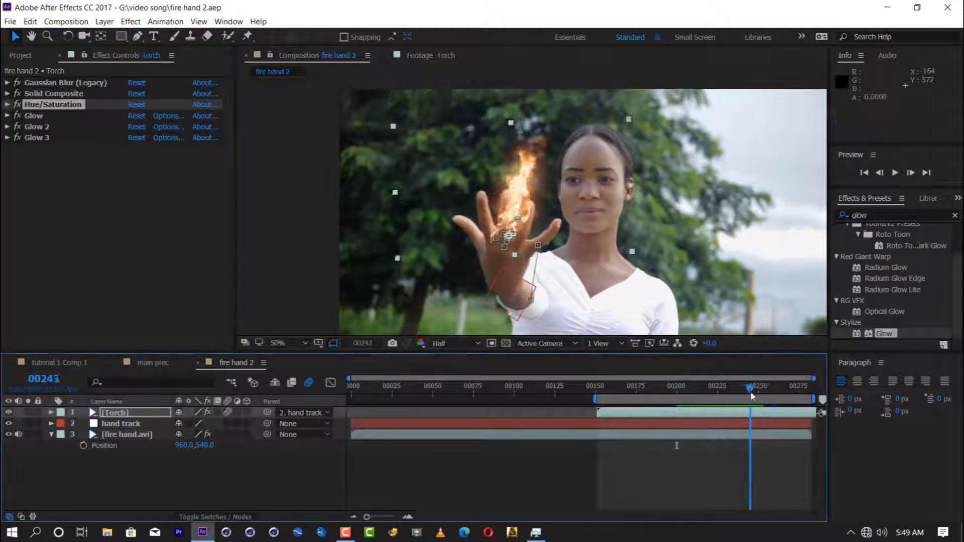
drag(751, 396, 749, 396)
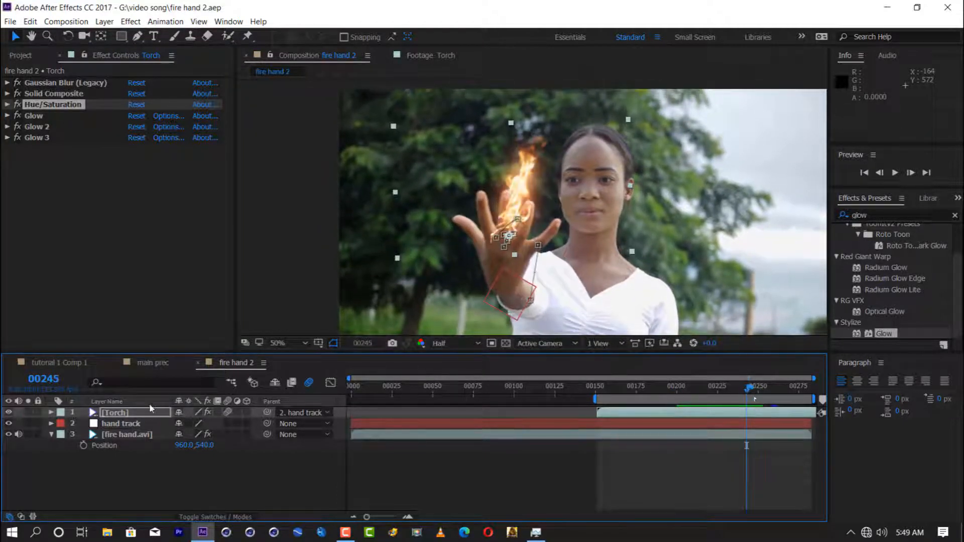
click(8, 412)
click(120, 424)
click(452, 343)
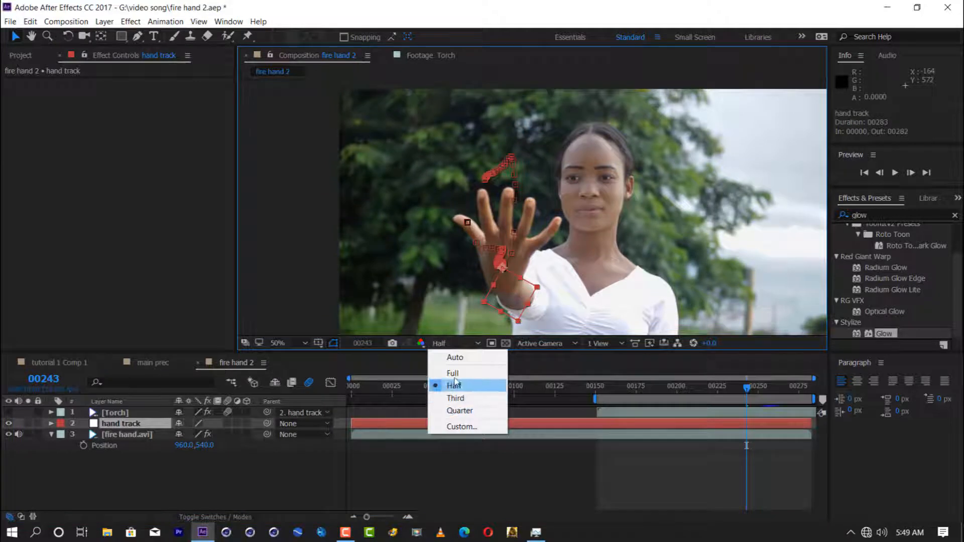
click(452, 373)
Step: Go to frame 156 and open the fire hand.avi layer in its own viewer with the Roto Brush tool active
click(123, 434)
click(597, 395)
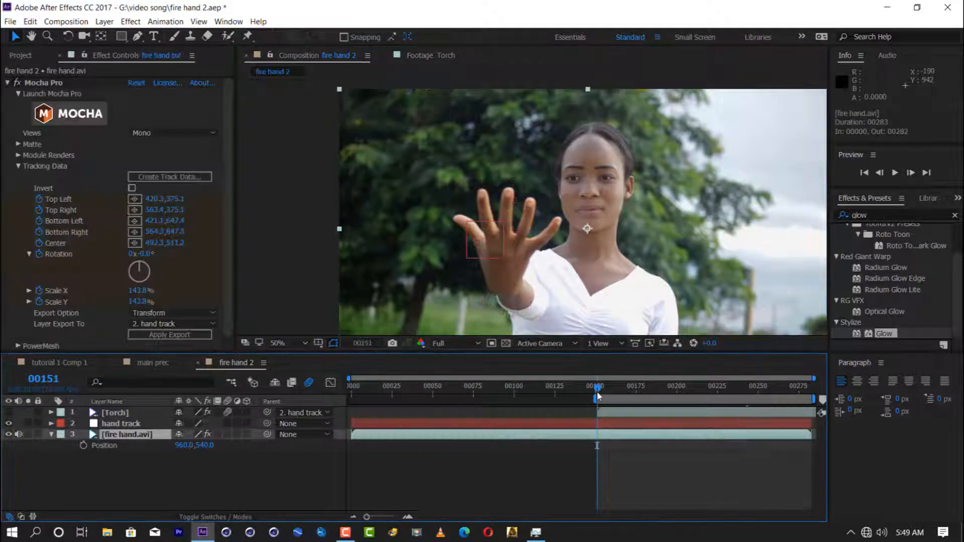
drag(598, 396, 606, 397)
key(space)
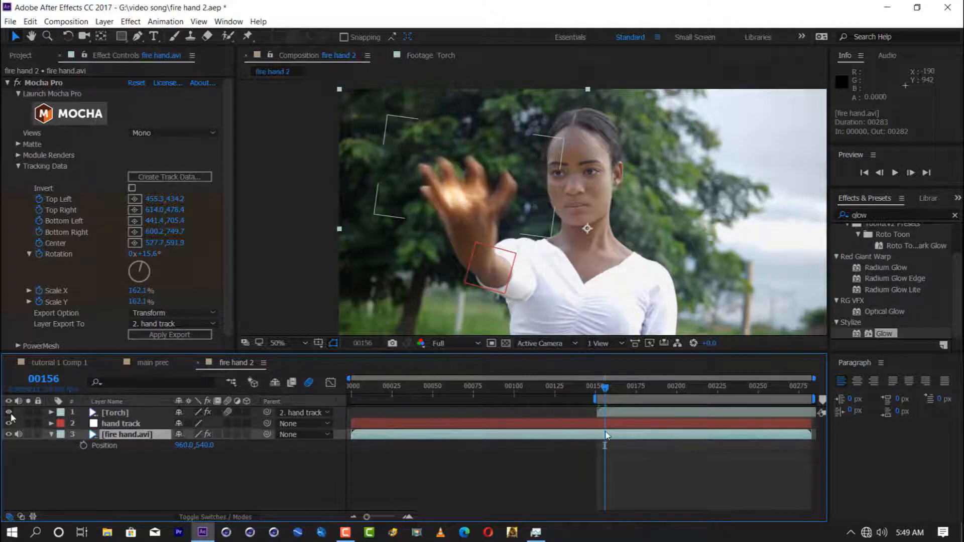
click(224, 37)
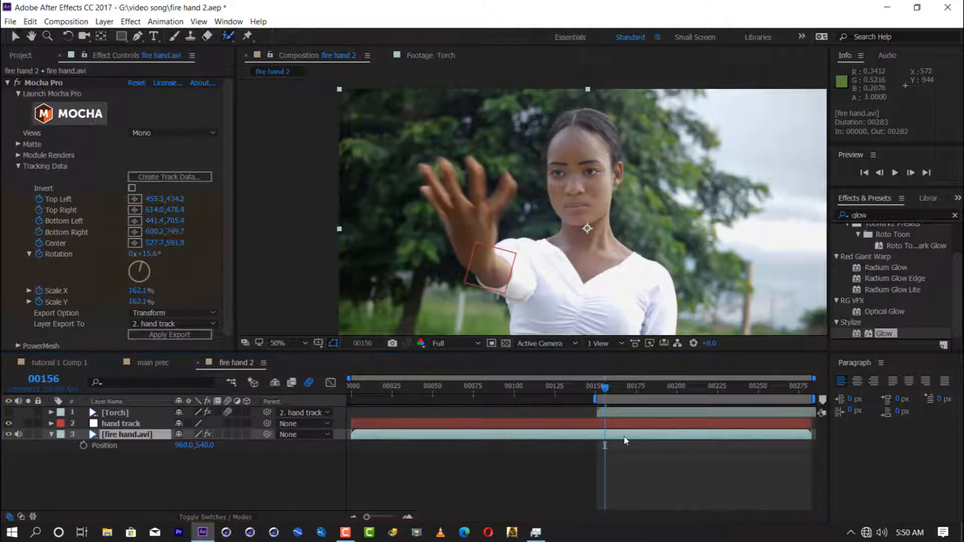
double_click(624, 436)
Step: Paint Roto Brush foreground strokes over the forearm, palm and fingers of the raised hand at frame 156
drag(421, 133, 483, 173)
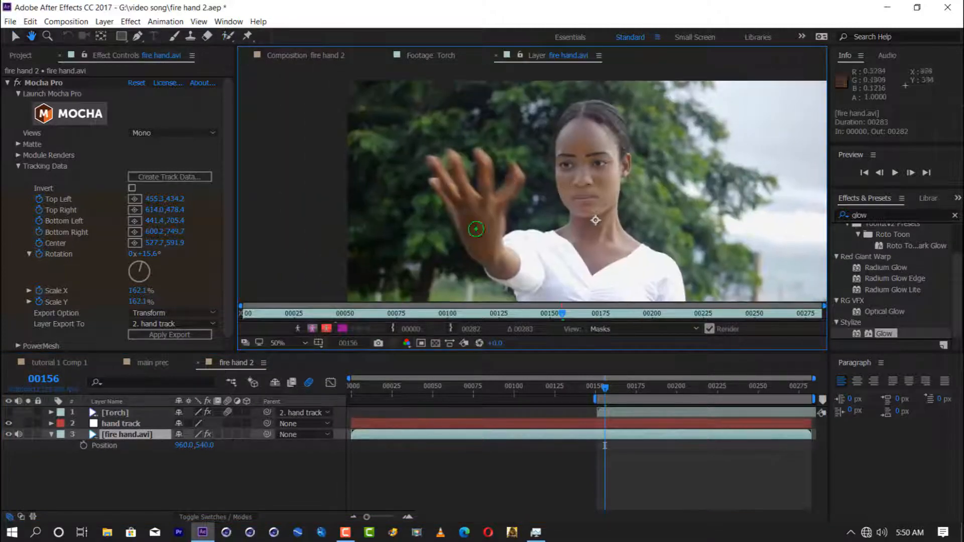
drag(476, 229, 478, 232)
drag(476, 199, 492, 181)
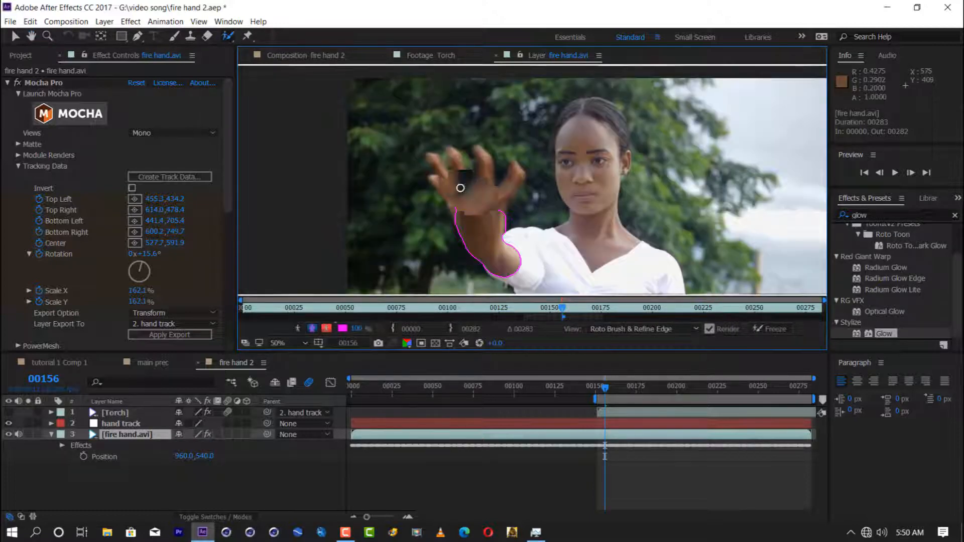
scroll(411, 178, up, 2)
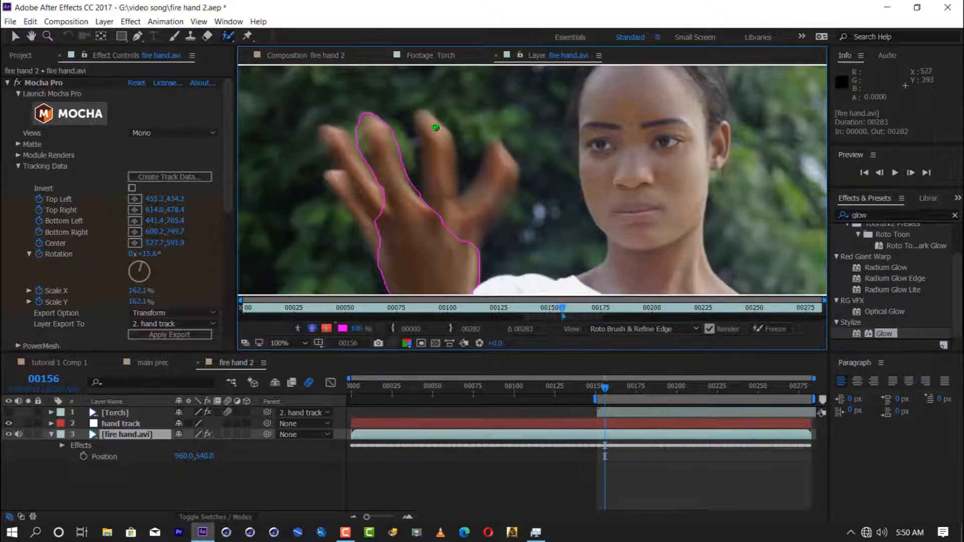
drag(458, 197, 472, 150)
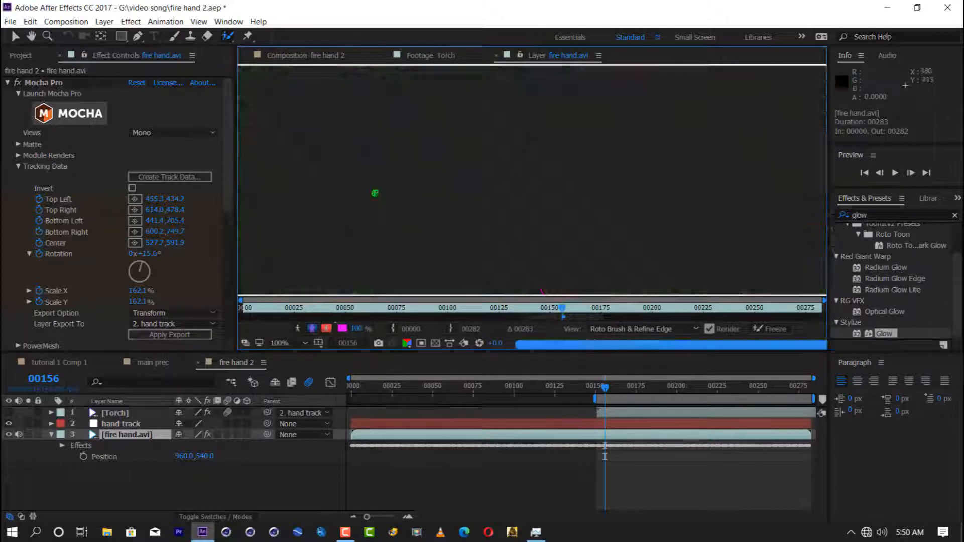
scroll(512, 263, down, 1)
Step: At frame 157, add the finger nearest her face to the Roto Brush selection and subtract the background between the fingers in an enlarged viewer
click(607, 389)
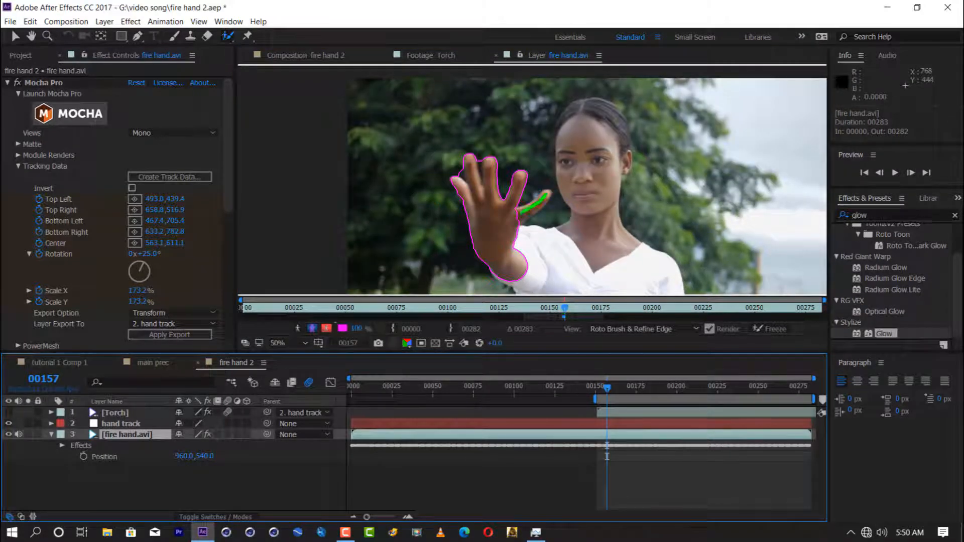
key(grave)
scroll(495, 271, up, 1)
drag(495, 271, 572, 201)
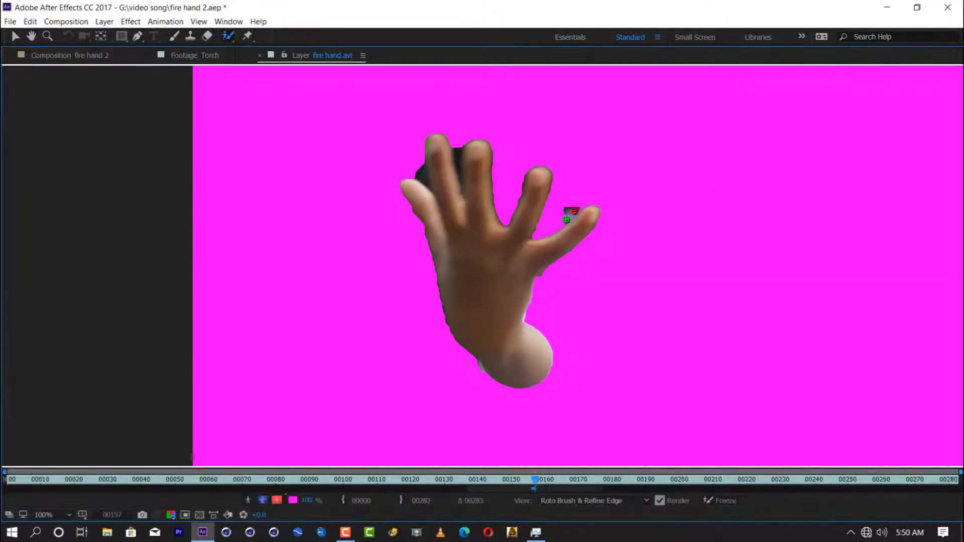
key(ctrl+s)
drag(426, 176, 427, 178)
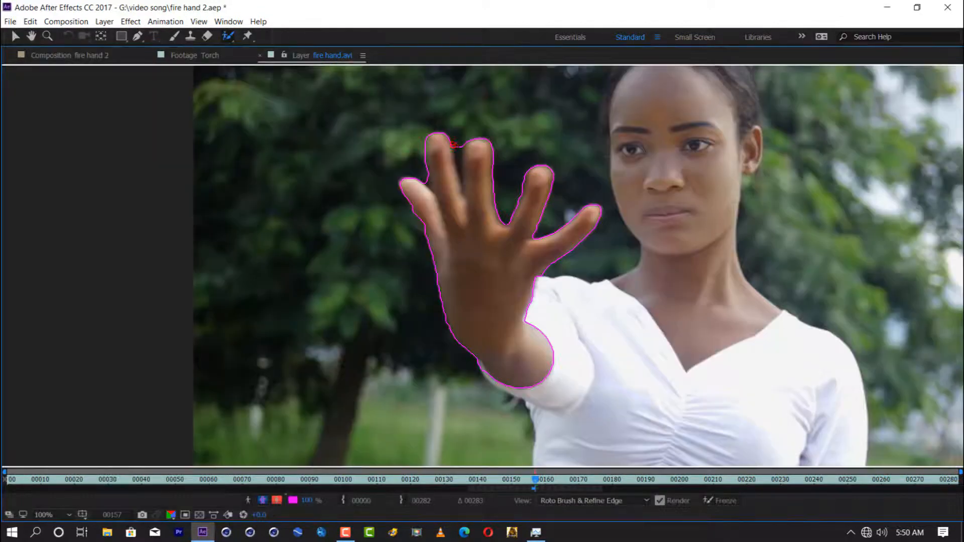
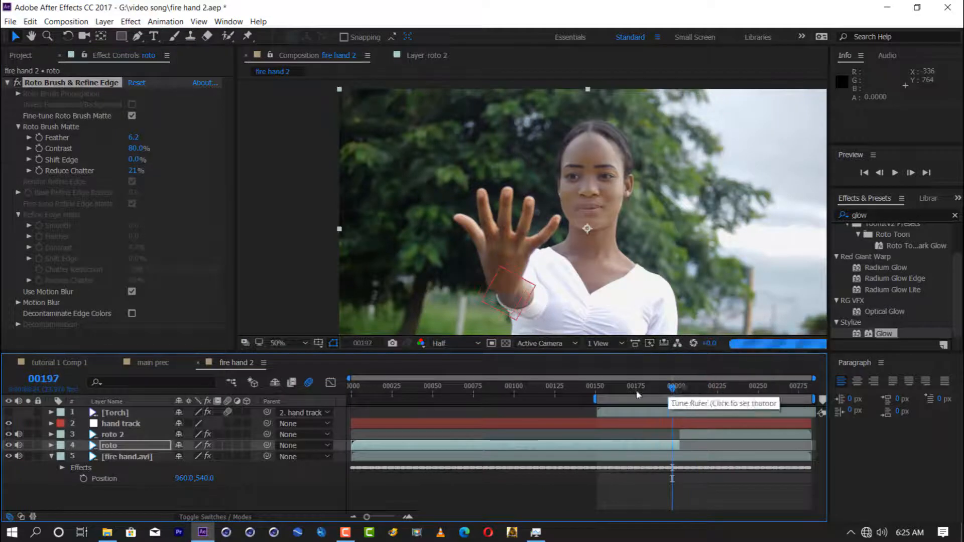
Step: Trim the roto layer's start to frame 152, give both roto layers a yellow label, and save the project
click(620, 447)
ctrl+click(131, 435)
click(30, 21)
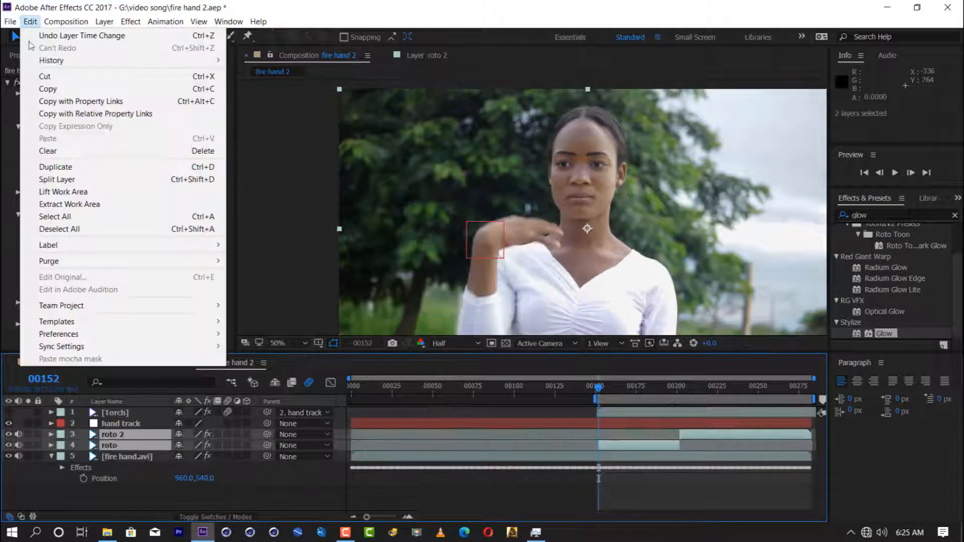
click(261, 262)
key(ctrl+s)
click(51, 456)
click(96, 480)
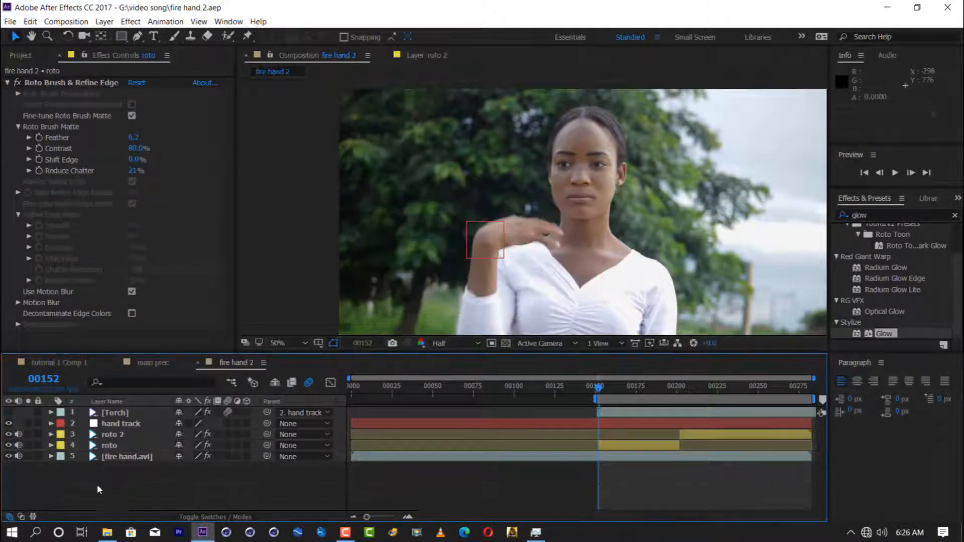
Step: Move the Torch layer behind both roto layers and reduce the roto layer's Shift Edge to tighten its matte
click(108, 532)
click(645, 29)
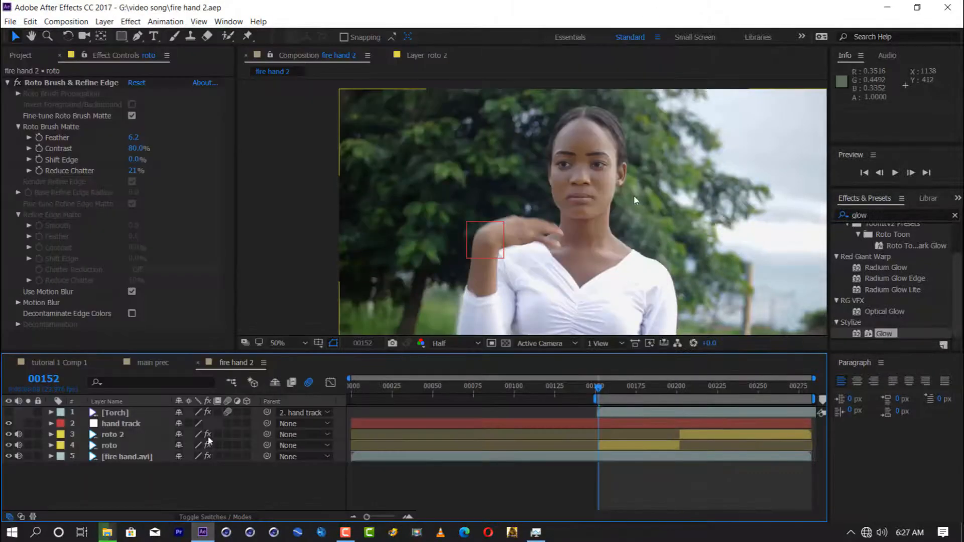
drag(115, 413, 112, 449)
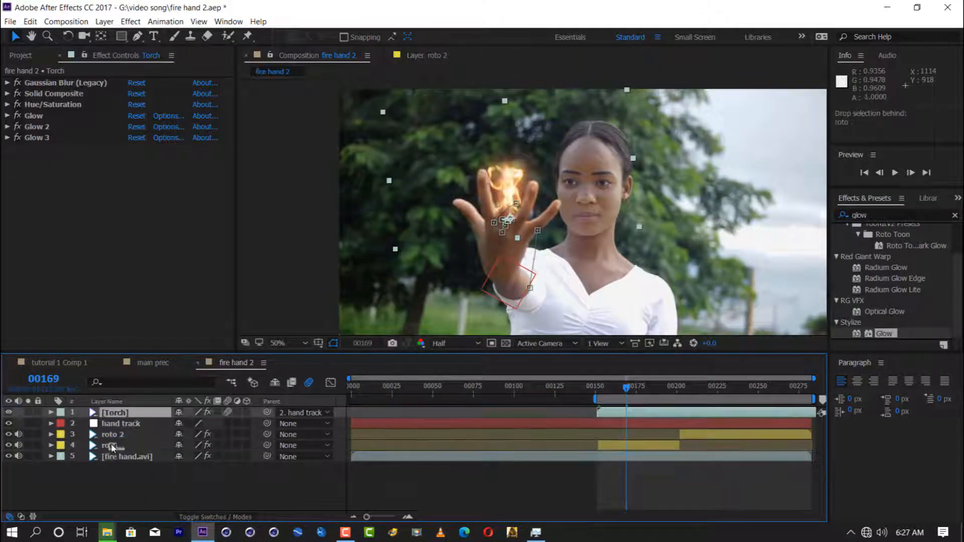
scroll(479, 236, up, 1)
click(111, 435)
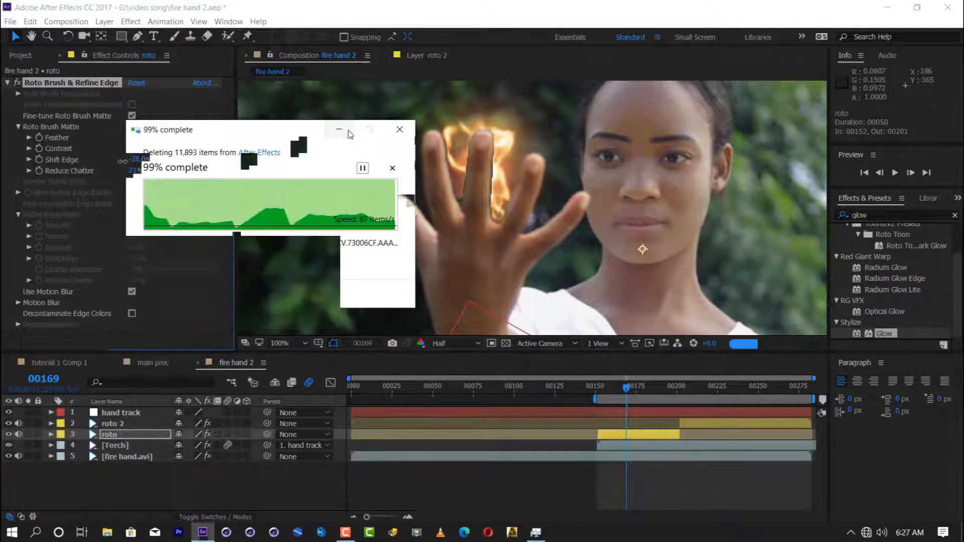
Step: Move the Torch layer above the roto 2 layer and hide it at frame 204
scroll(511, 186, down, 1)
click(115, 445)
drag(115, 446, 115, 421)
drag(675, 417, 683, 389)
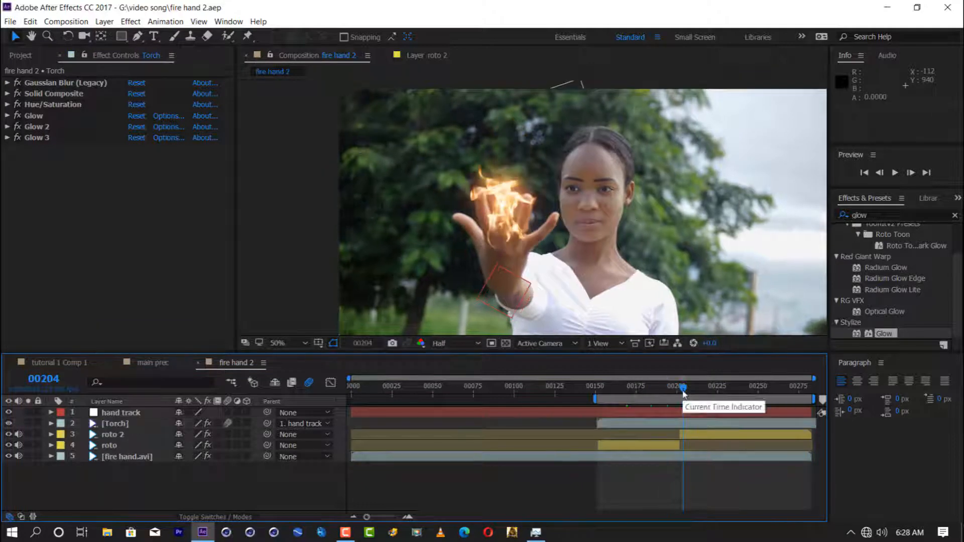
click(9, 424)
Step: Import Fire_AtCam_02.mov from the 09. Fire folder and scrub through the footage to inspect the flame
click(21, 56)
double_click(62, 243)
scroll(332, 214, down, 4)
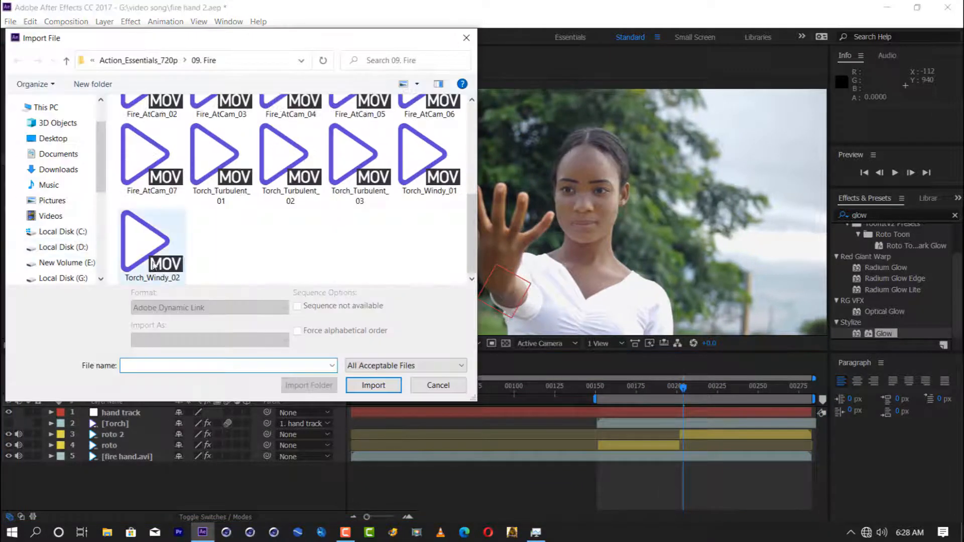
double_click(152, 244)
double_click(49, 173)
drag(243, 315, 448, 315)
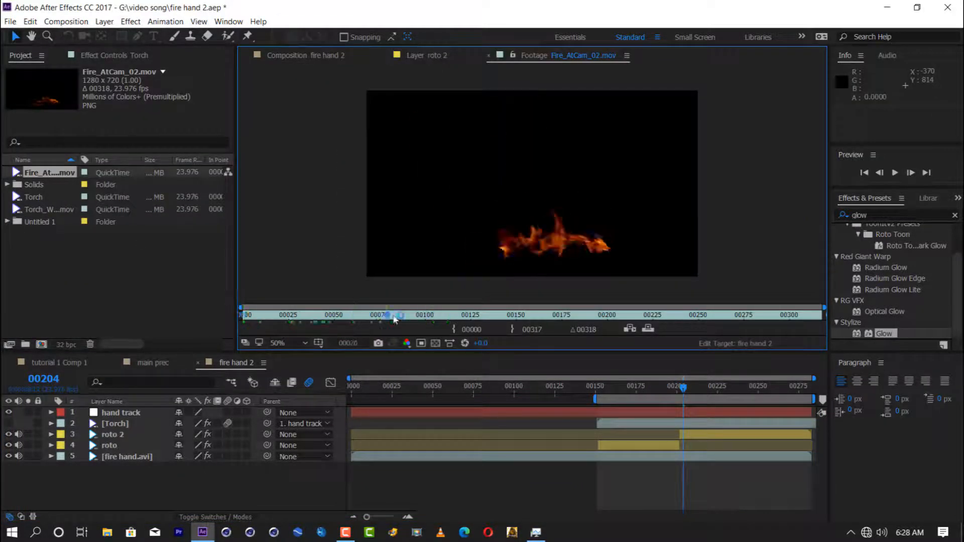
Step: Add Fire_AtCam_02.mov below the Torch layer, position it over the raised hand, and shift it to start at frame -76
drag(63, 174, 121, 428)
drag(554, 230, 449, 228)
drag(555, 427, 522, 427)
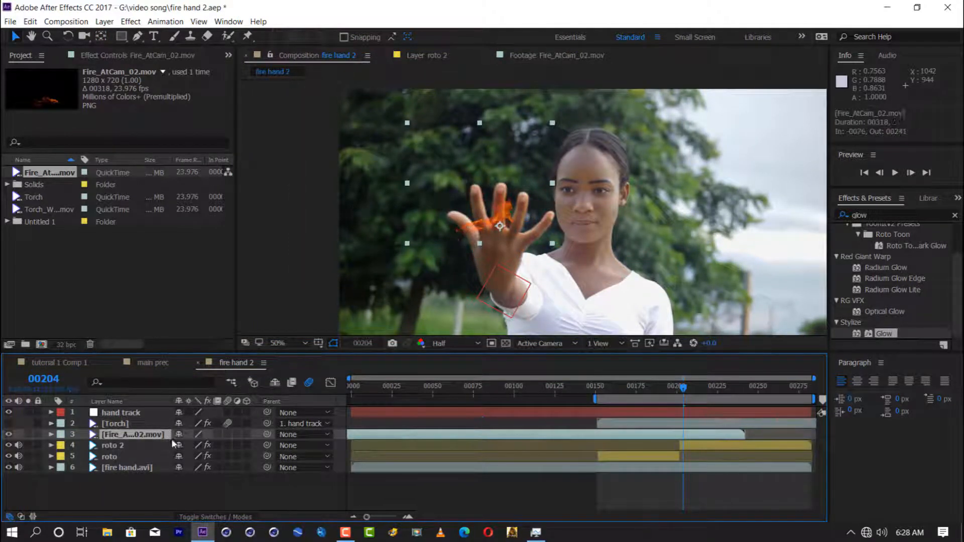
Step: Stretch the fire layer to about 68.2 by 114.8% across the fingers and set its blending mode to Screen
key(s)
drag(205, 445, 231, 446)
drag(426, 233, 453, 234)
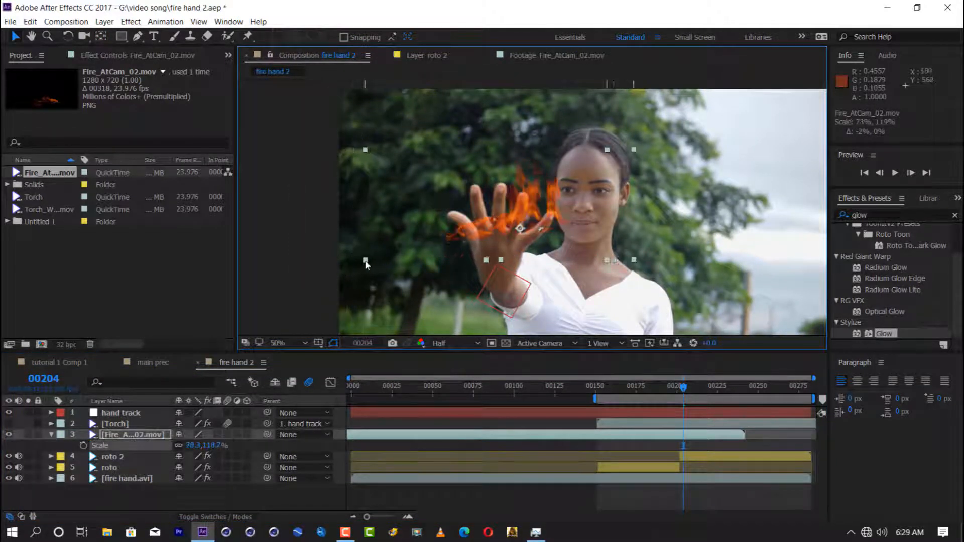
click(212, 518)
click(201, 435)
click(215, 208)
Step: Apply Hue/Saturation to the fire layer and set Yellow Saturation to -24 and Yellow Lightness to 100
click(877, 215)
text(hue)
double_click(900, 284)
click(170, 94)
click(151, 122)
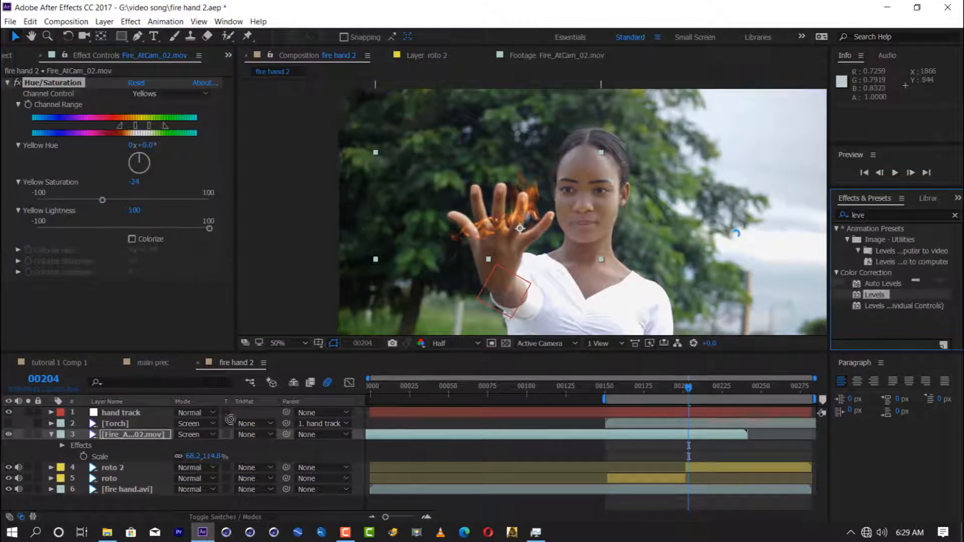
Step: Add a Levels effect on the Alpha channel of the fire layer and place it before Hue/Saturation
drag(874, 295, 164, 188)
scroll(58, 108, up, 4)
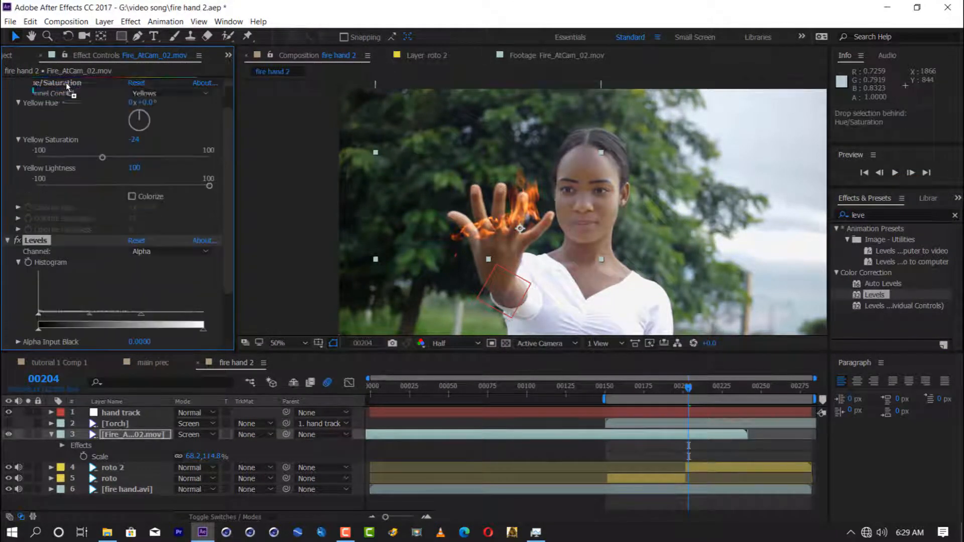
drag(78, 86, 23, 96)
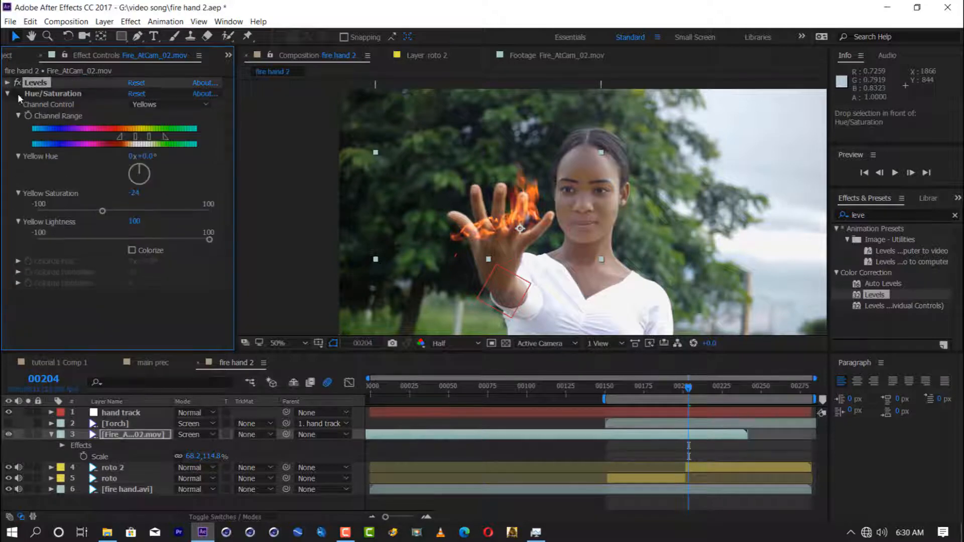
Step: Parent the fire layer to hand track and retime it to begin at frame 151
drag(286, 435, 121, 413)
drag(539, 435, 666, 439)
drag(863, 437, 858, 437)
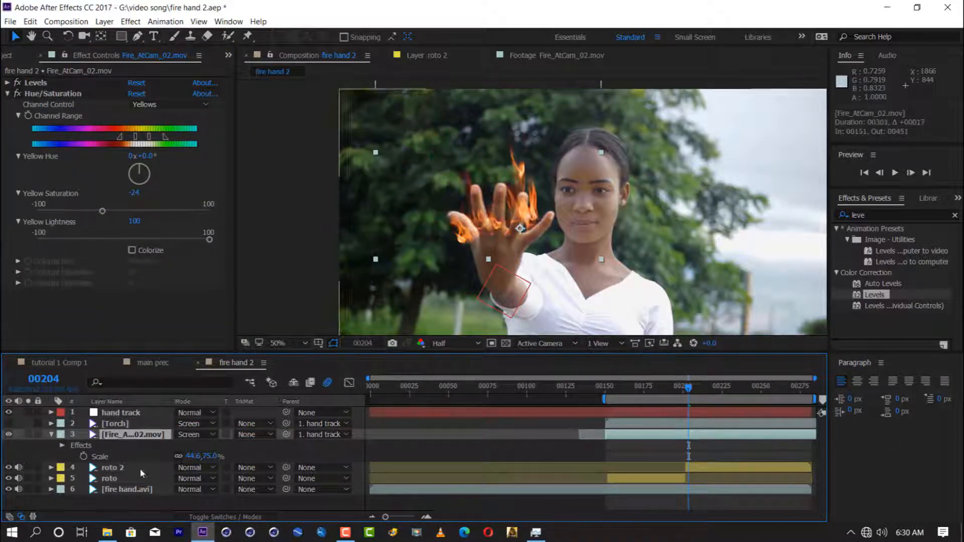
Step: Move the fire layer beneath the roto layers and resize it to about 33.8 by 84%
drag(134, 435, 122, 485)
drag(489, 259, 497, 255)
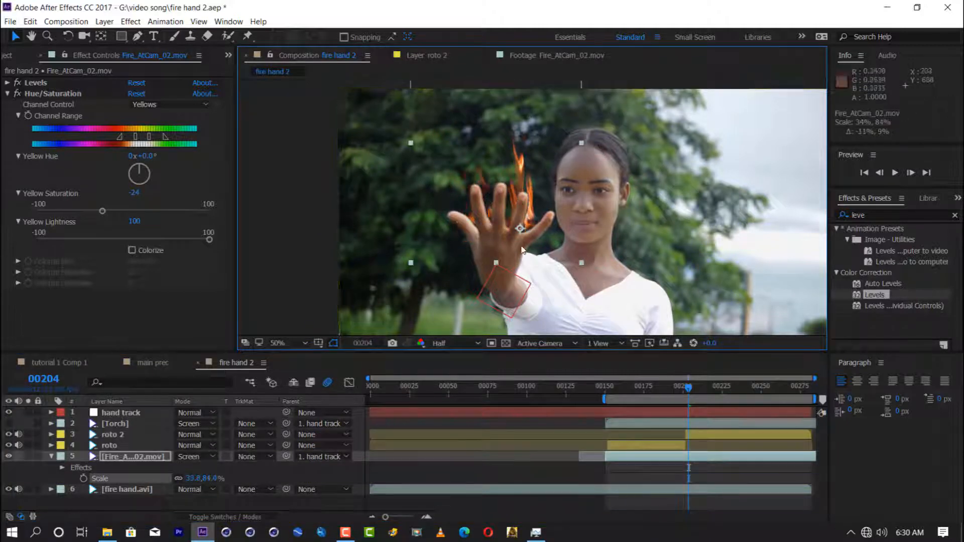
key(space)
Step: Set the roto 2 layer's Roto Brush Shift Edge to -48% while checking the finger edges at frame 227
click(704, 435)
key(period)
key(comma)
key(period)
drag(695, 389, 726, 390)
drag(137, 160, 136, 157)
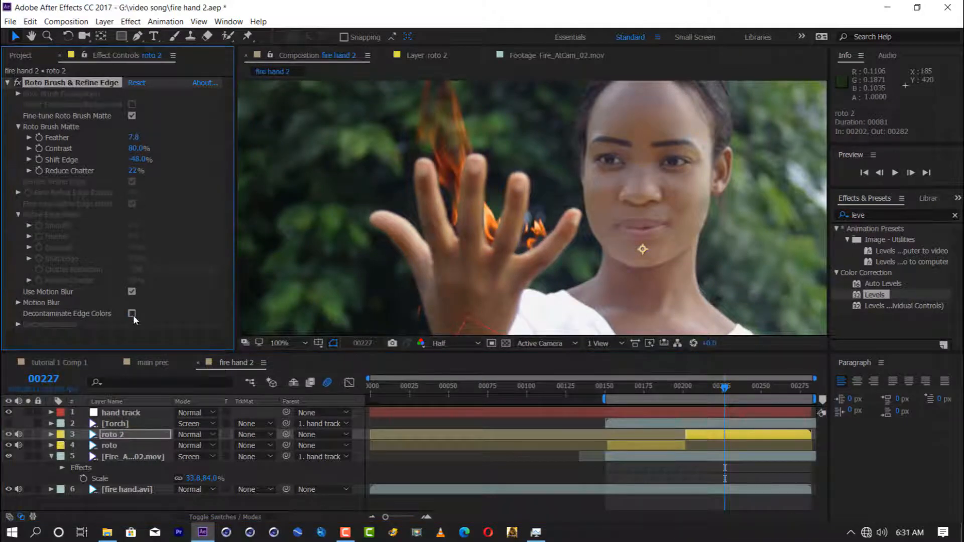
key(comma)
Step: Set the composition preview resolution to Third and play back the fire composite
click(454, 343)
click(458, 396)
key(space)
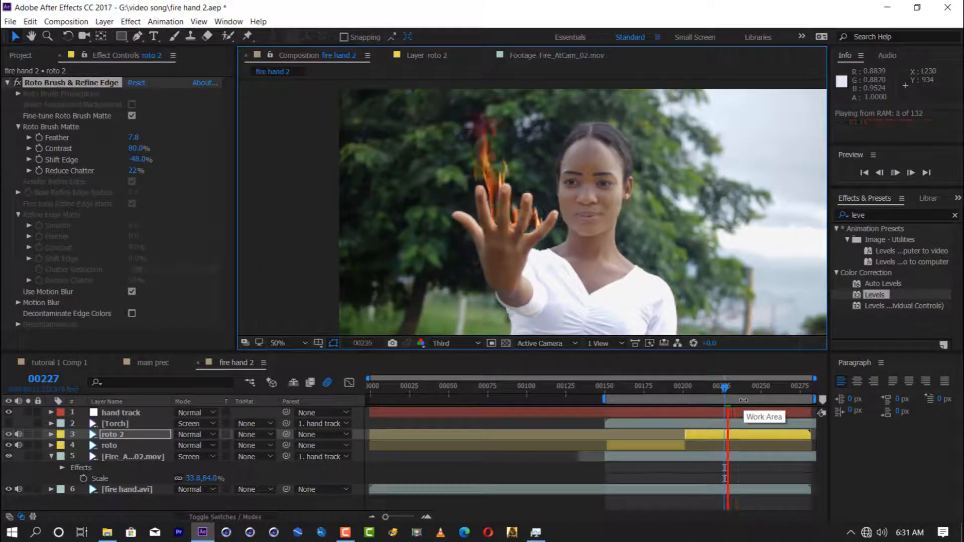
key(space)
Step: Try keyframing Position, Scale and Rotation on the roto 2 layer near frame 249
key(p)
key(shift+s)
key(shift+r)
drag(84, 446, 84, 471)
drag(774, 446, 759, 471)
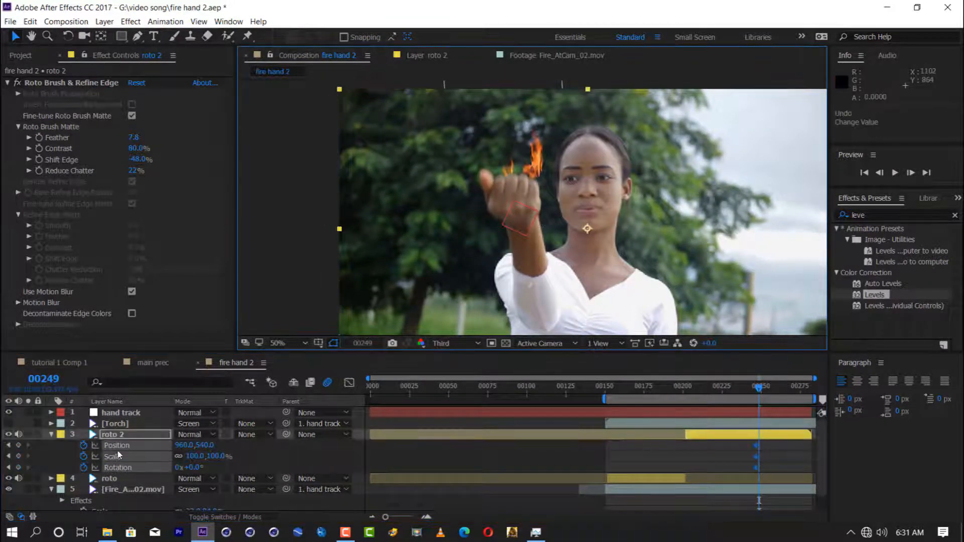
click(51, 435)
Step: Keyframe the fire layer's Position, Scale and Rotation to fit the closing fist near frame 249, and end the layer there
click(113, 456)
key(shift+p)
click(84, 478)
key(shift+r)
click(84, 500)
drag(547, 161, 542, 170)
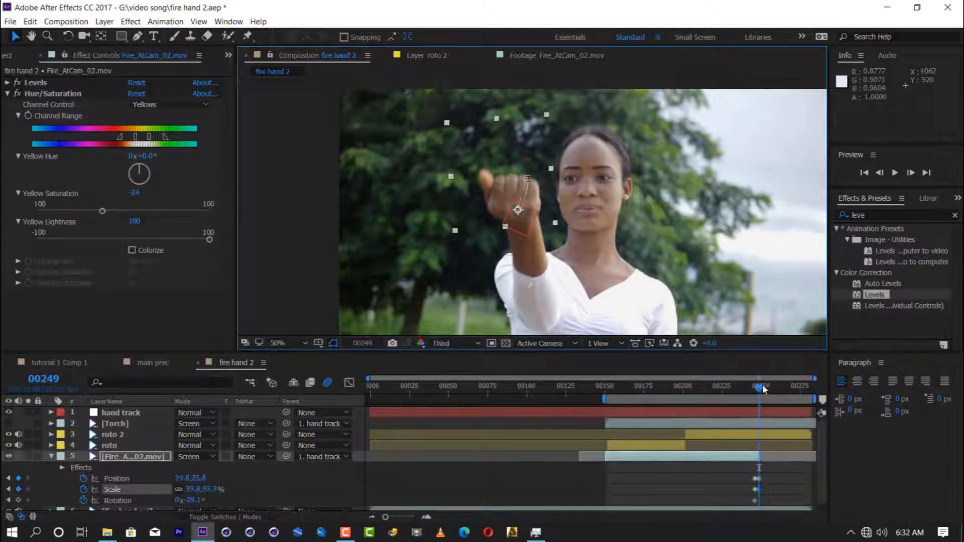
drag(764, 390, 751, 391)
click(755, 390)
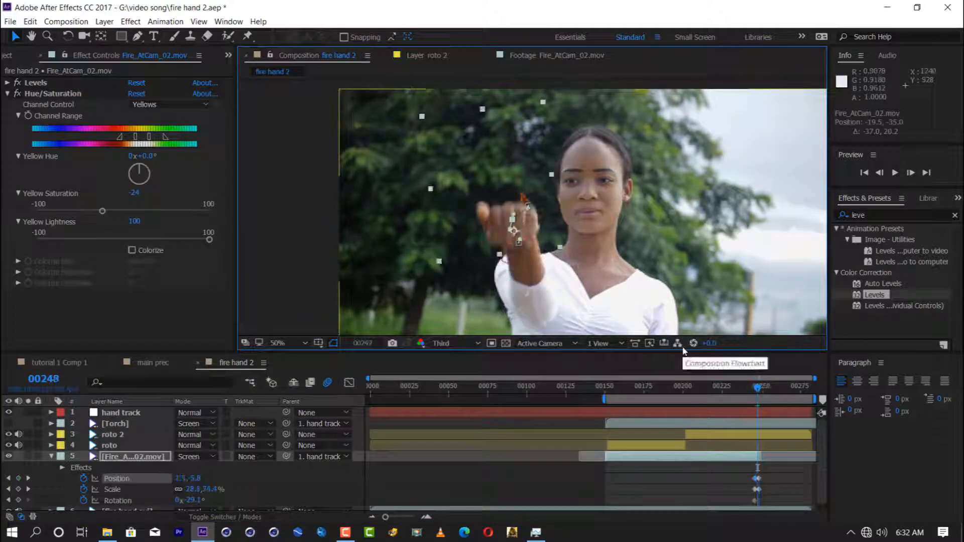
Step: Check earlier frames and keyframe the fire layer's position at 36.6, -101.3 over the opening hand around frame 154
click(708, 388)
click(626, 392)
click(612, 391)
drag(467, 196, 478, 195)
click(611, 389)
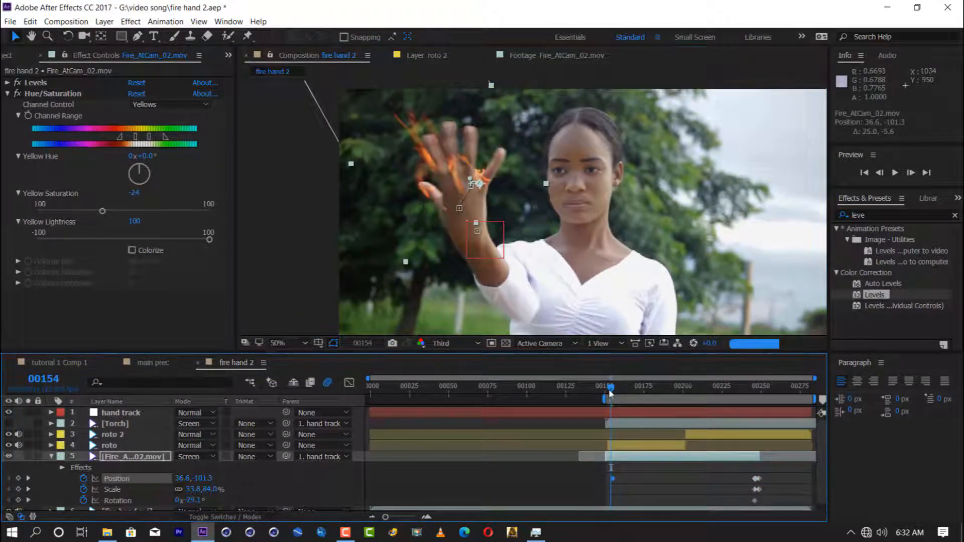
Step: Enable motion blur on the fire layer and rotate the flame to follow the hand at frame 154
key(F4)
key(u)
key(e)
key(e)
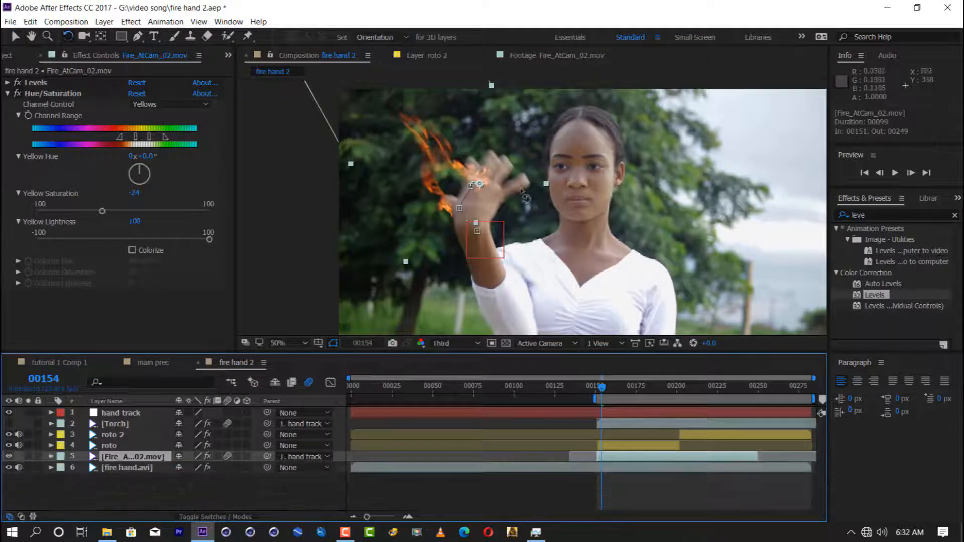
key(w)
drag(467, 145, 505, 153)
Step: Shrink the fire layer to about 10.9 by 27% at frame 154 and keyframe a fade-in from 0% opacity
key(s)
key(shift+t)
key(v)
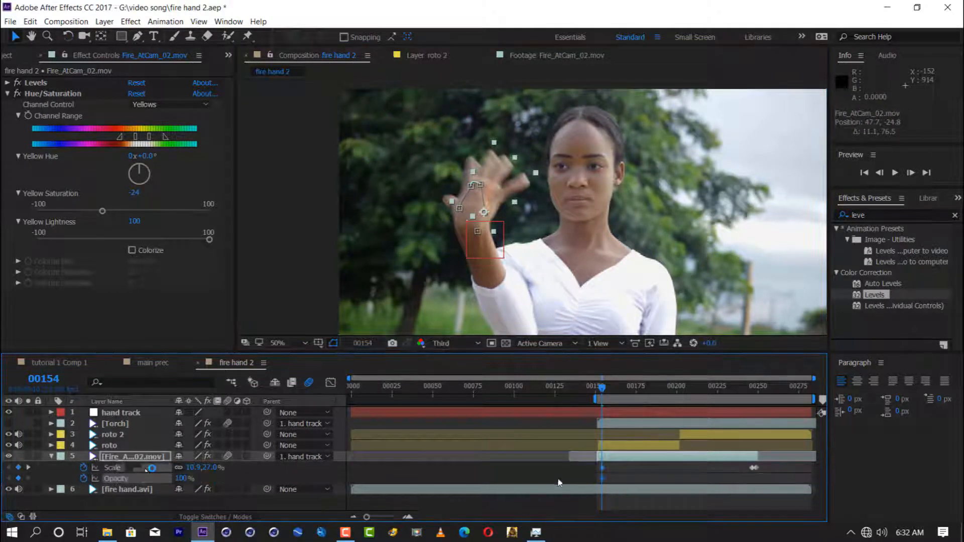
click(184, 479)
text(0)
key(Return)
key(space)
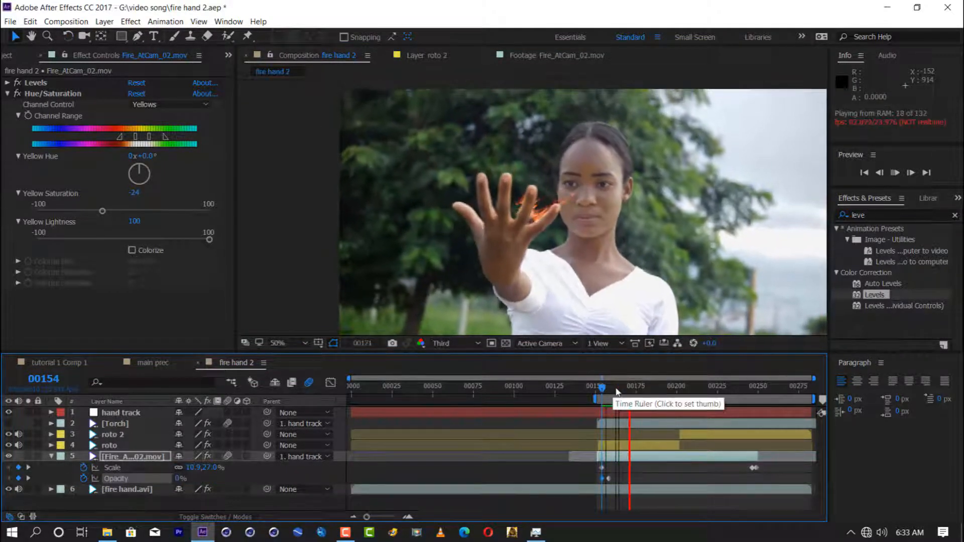
Step: Resize the flame at frame 180, move that Scale keyframe to about frame 161, and keyframe the layer's rotation
drag(479, 203, 472, 195)
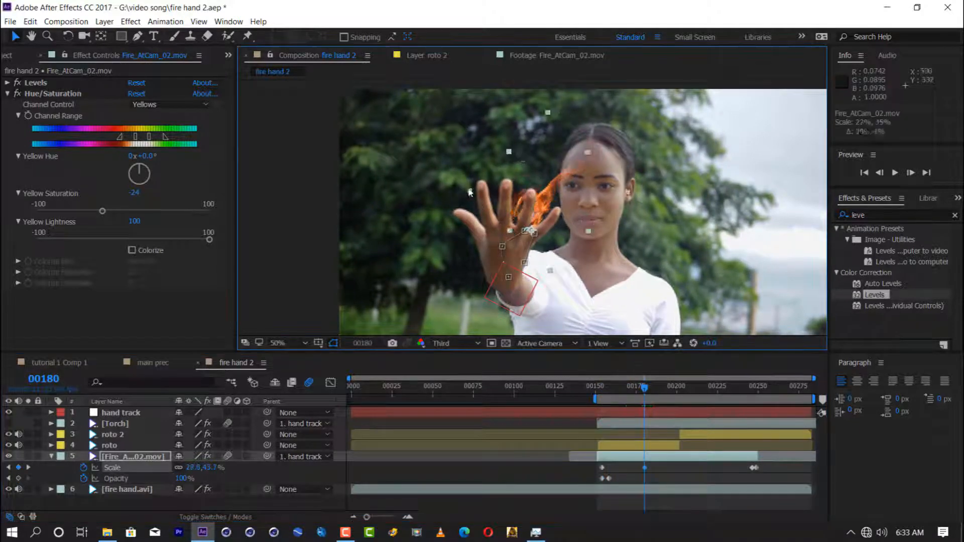
key(v)
drag(645, 468, 618, 481)
click(604, 388)
key(shift+r)
key(space)
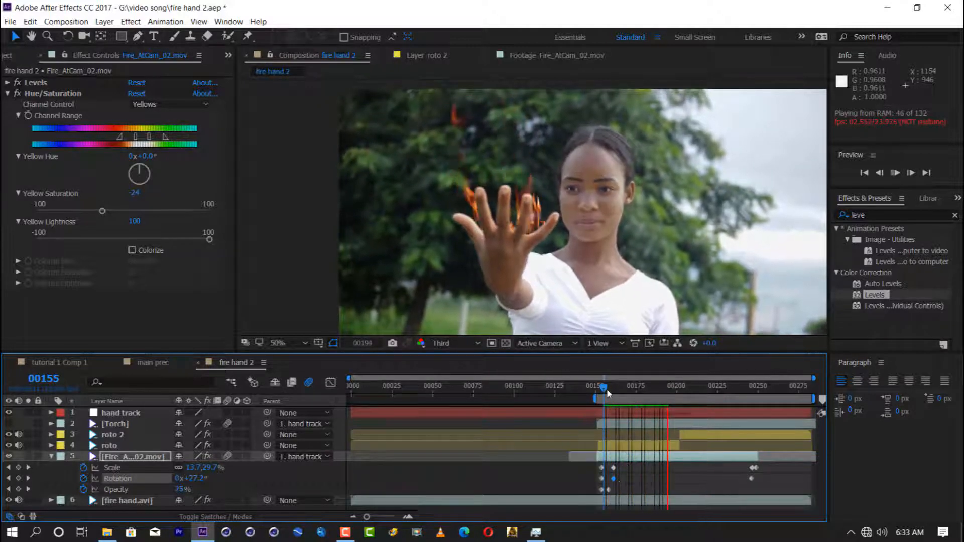
Step: Go to frame 165 for a close view of the hand and set the preview resolution to Half
click(620, 390)
scroll(543, 286, up, 1)
click(455, 344)
click(456, 387)
click(455, 344)
click(456, 398)
Step: Apply a Solid Composite effect with a black color to the fire layer and set its blending mode to Normal
text(glow)
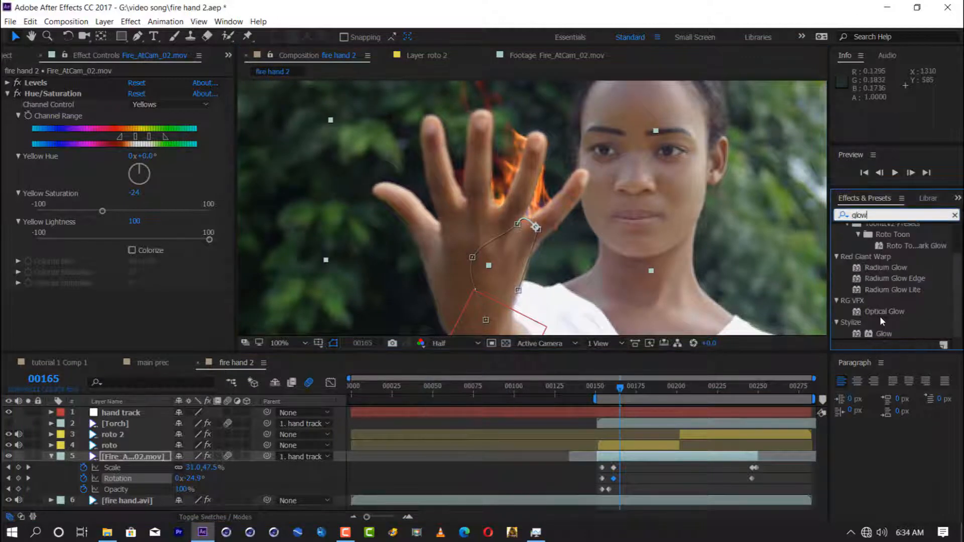
click(51, 456)
click(894, 215)
text(soli)
drag(890, 239, 117, 458)
click(216, 517)
click(197, 457)
click(215, 7)
click(135, 316)
click(231, 424)
click(477, 267)
Step: Apply the Stylize Glow effect to the fire layer and save the project
text(g)
click(137, 37)
text(low)
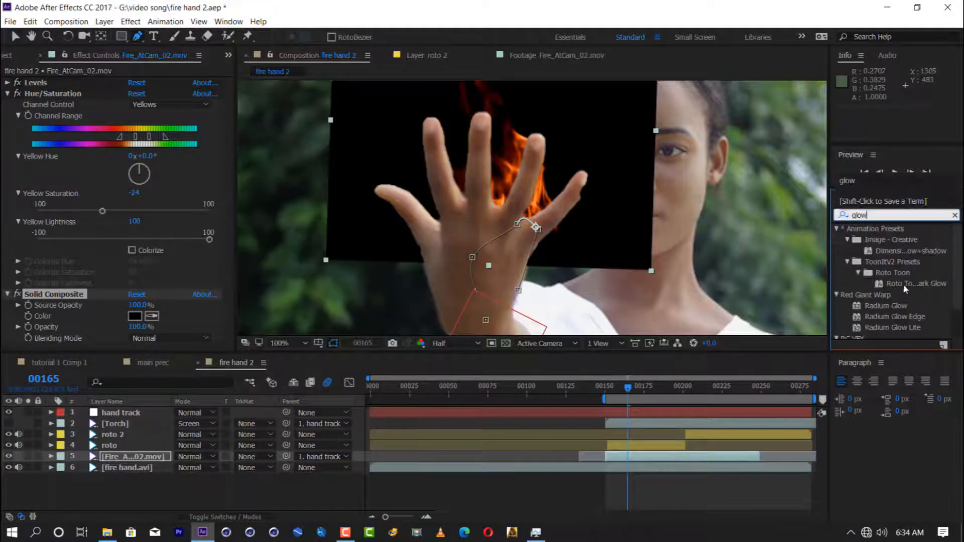
scroll(906, 287, down, 3)
drag(885, 334, 132, 457)
key(v)
key(ctrl+s)
Step: Set the Glow Operation to Screen and the Glow Colors to A & B Colors
click(160, 231)
click(191, 279)
click(165, 242)
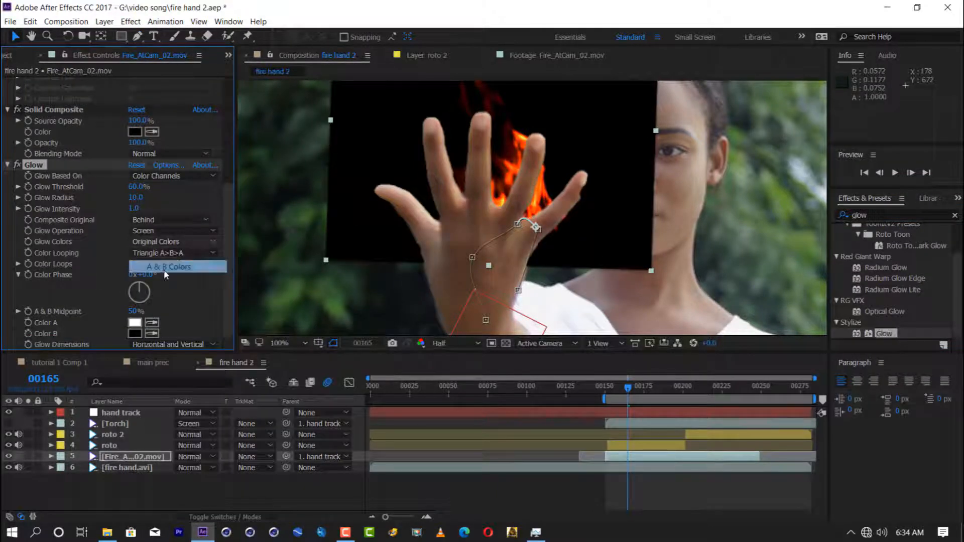
click(165, 267)
Step: Set the glow's Color A to orange and Color B to red-orange, with a Glow Radius of 76
click(135, 323)
click(376, 414)
click(353, 269)
click(477, 267)
click(135, 333)
drag(136, 198, 168, 197)
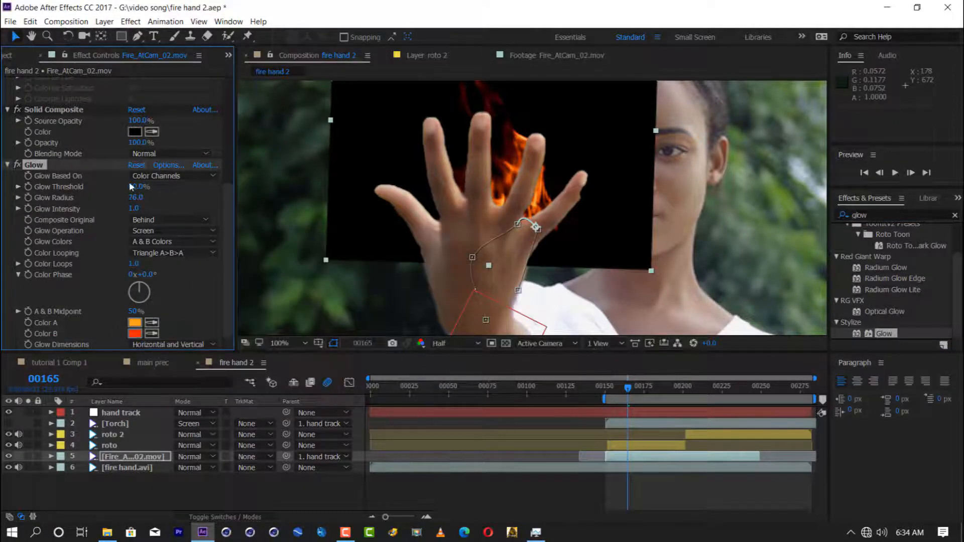
Step: Duplicate the Glow with a lighter orange Color B and larger radius, and set the fire layer's blending mode to Screen
click(135, 334)
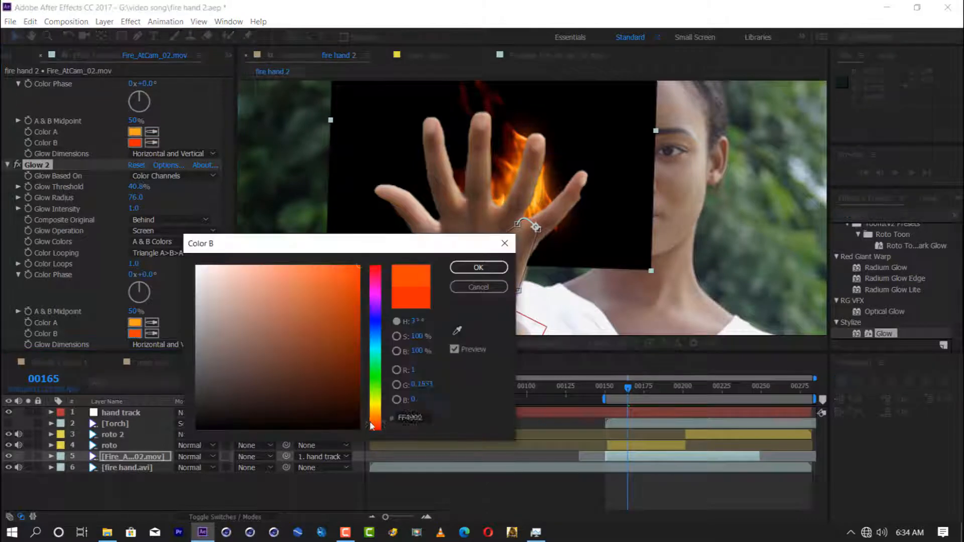
click(477, 267)
click(196, 456)
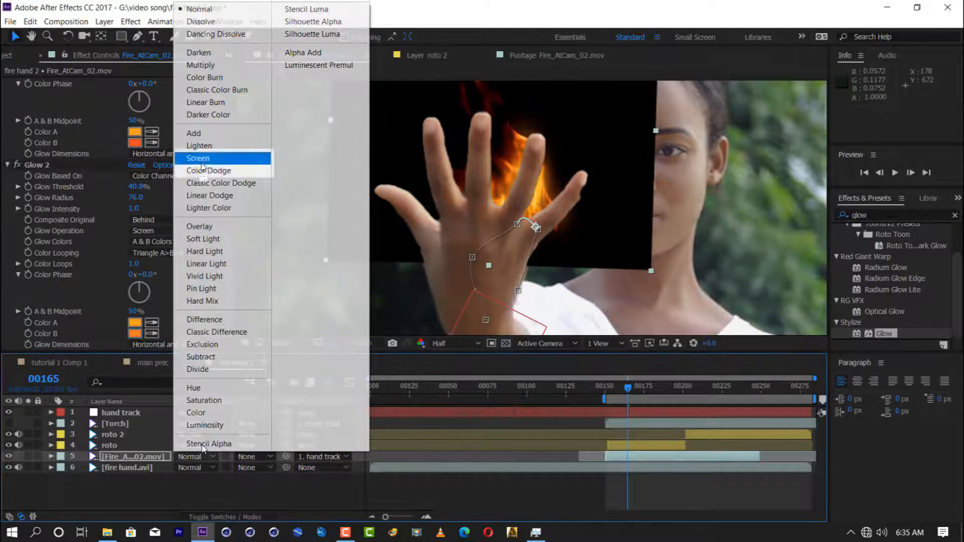
click(186, 160)
drag(135, 198, 156, 197)
Step: Add a second Levels effect after the glows on the fire layer and lower its Input White to 0.6941
click(880, 216)
text(leve)
double_click(875, 294)
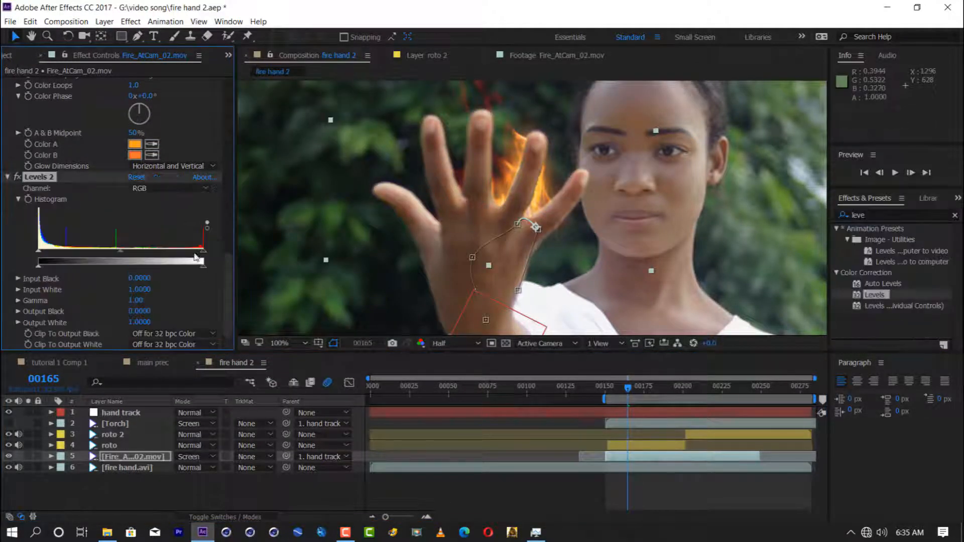
Step: Apply a second Hue/Saturation to the fire layer with Yellow Hue -13°, Yellow Saturation -21 and Yellow Lightness 32
click(879, 215)
text(hue)
drag(900, 284, 673, 457)
click(170, 166)
click(159, 180)
drag(123, 273, 106, 277)
click(155, 191)
click(164, 166)
click(153, 204)
drag(123, 301, 151, 302)
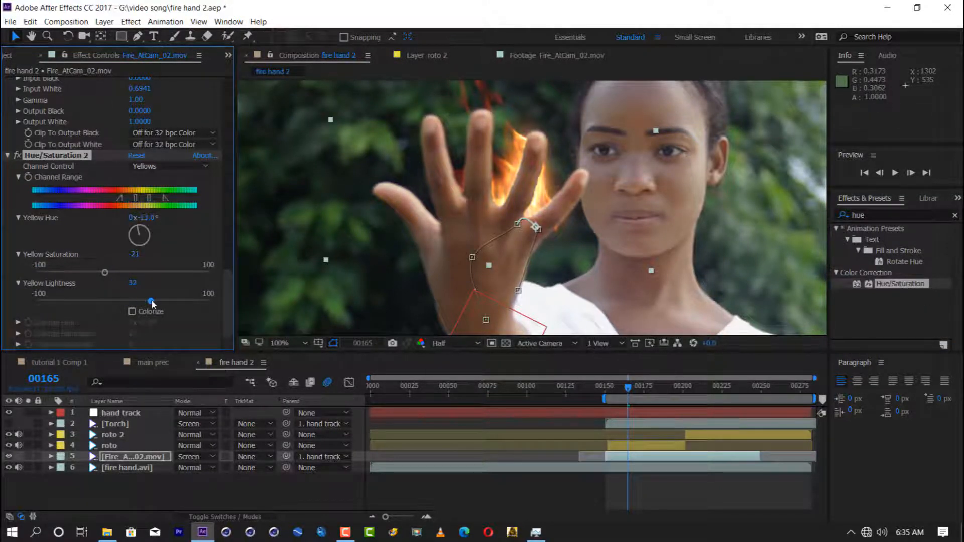
Step: Set the second Hue/Saturation's Red Hue to 5° and Red Saturation to -12, and save the project
click(168, 193)
drag(123, 273, 113, 273)
key(ctrl+s)
Step: Set the preview resolution to Third again and play back the color-corrected glowing flame
scroll(452, 281, down, 1)
click(456, 343)
click(456, 373)
click(459, 345)
click(455, 398)
key(space)
scroll(59, 132, up, 3)
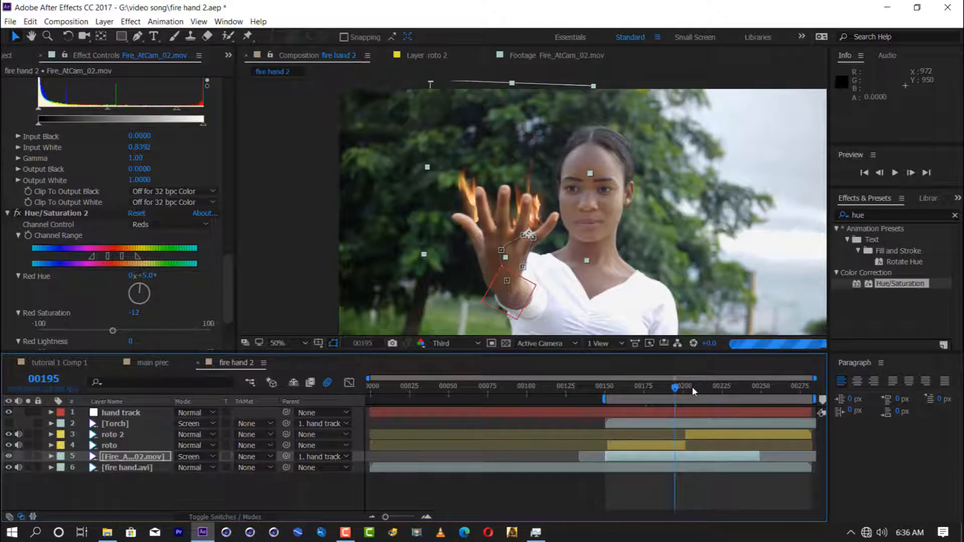
Step: Add an adjustment layer directly above the Torch layer and apply Turbulent Displace to it
key(space)
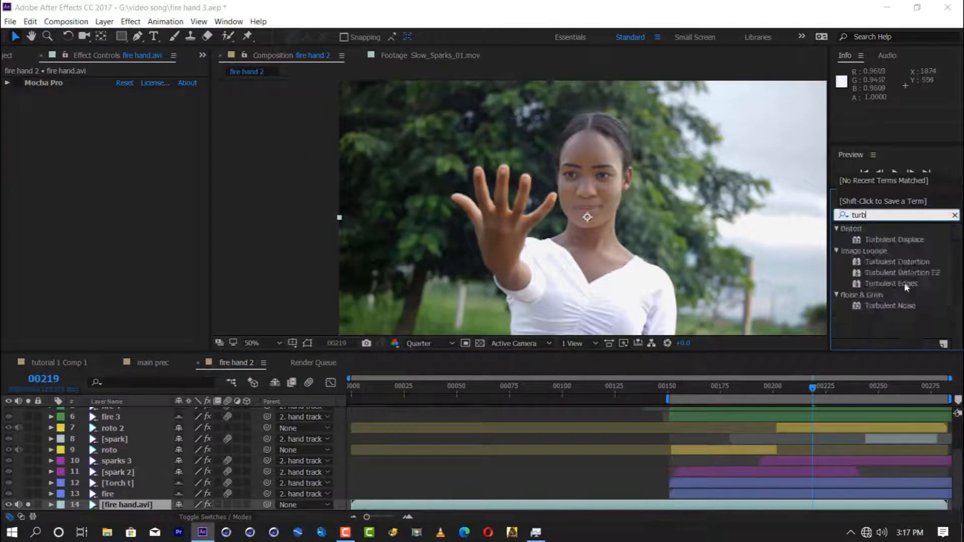
scroll(119, 452, up, 3)
click(120, 435)
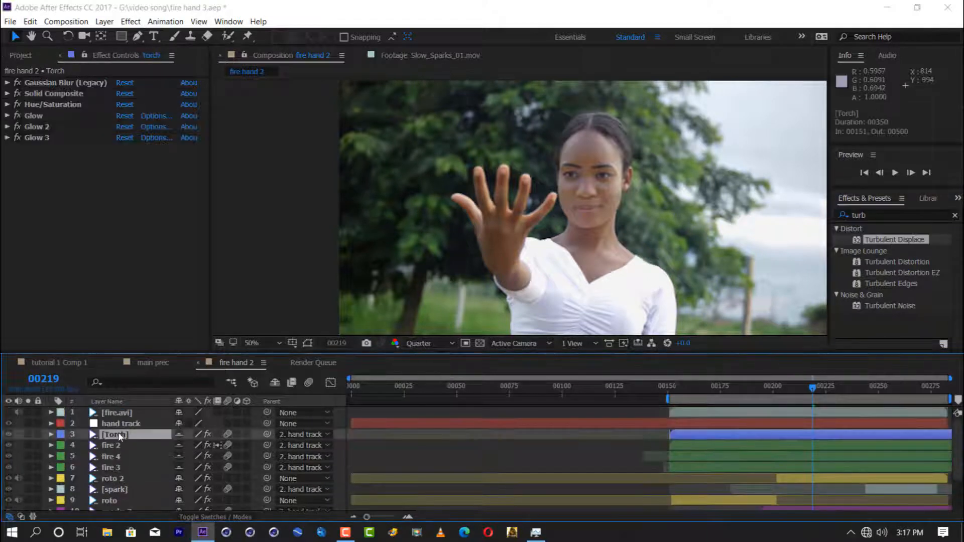
key(ctrl+alt+y)
double_click(894, 240)
Step: Set Turbulent Displace's Amount to 34.7, Size to 6.0, Complexity to 1.2 and Offset to 960.0, 548.0
drag(123, 104, 84, 124)
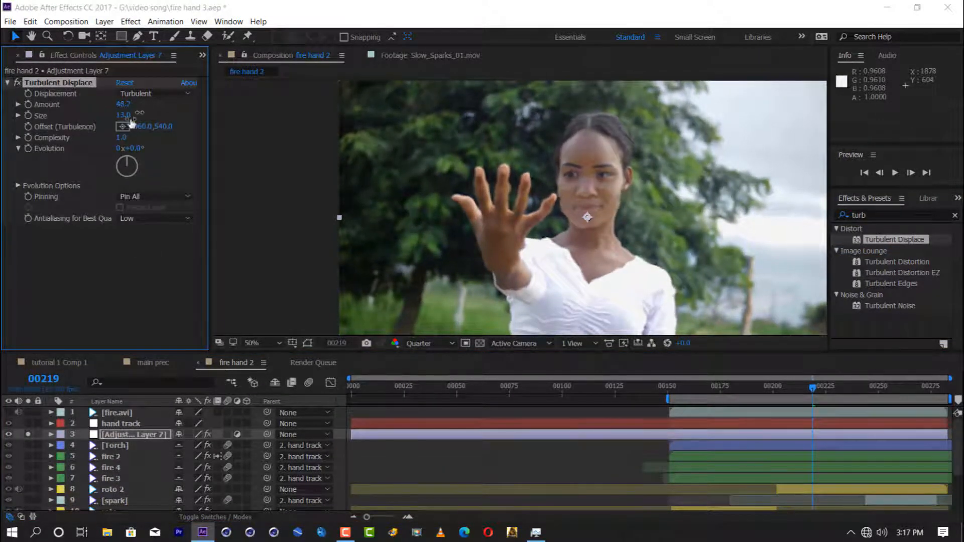
drag(140, 113, 120, 113)
drag(125, 116, 122, 118)
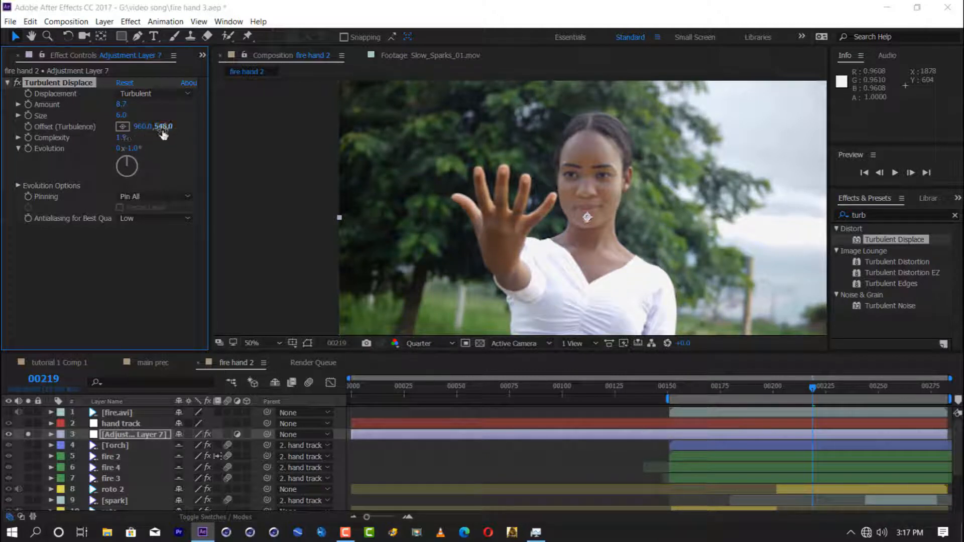
click(154, 196)
click(160, 185)
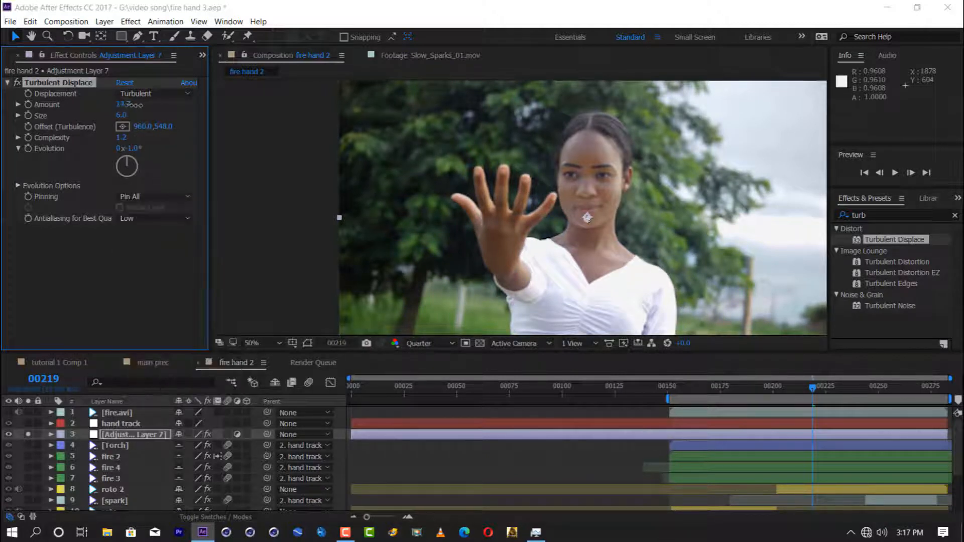
Step: Animate Turbulent Displace's Evolution with the expression time*200, save the project and preview the distortion
alt+click(29, 149)
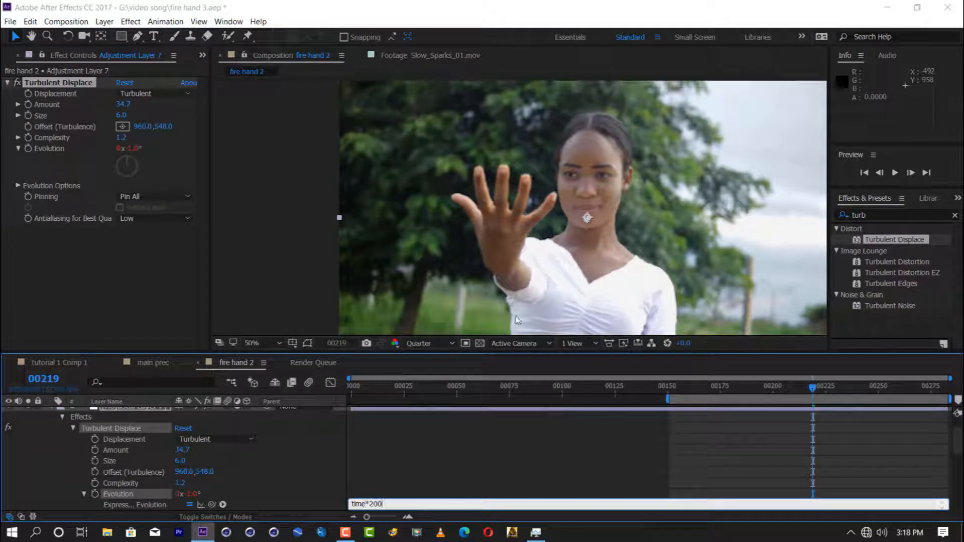
click(813, 390)
key(ctrl+s)
key(space)
Step: Set Turbulent Displace's Amount to 51.7, Size to 7.0 and Complexity to 1.4, and preview the distortion
drag(125, 105, 126, 138)
key(space)
click(587, 441)
key(space)
key(space)
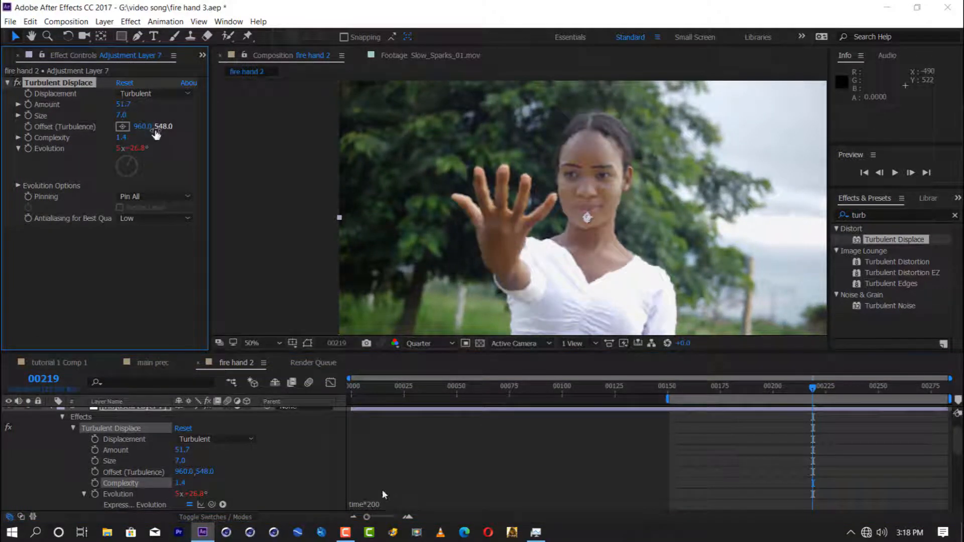
Step: Change the Evolution expression to time*700, preview the faster distortion and collapse the adjustment layer's properties
click(372, 504)
click(782, 389)
click(373, 505)
key(BackSpace)
click(753, 389)
key(space)
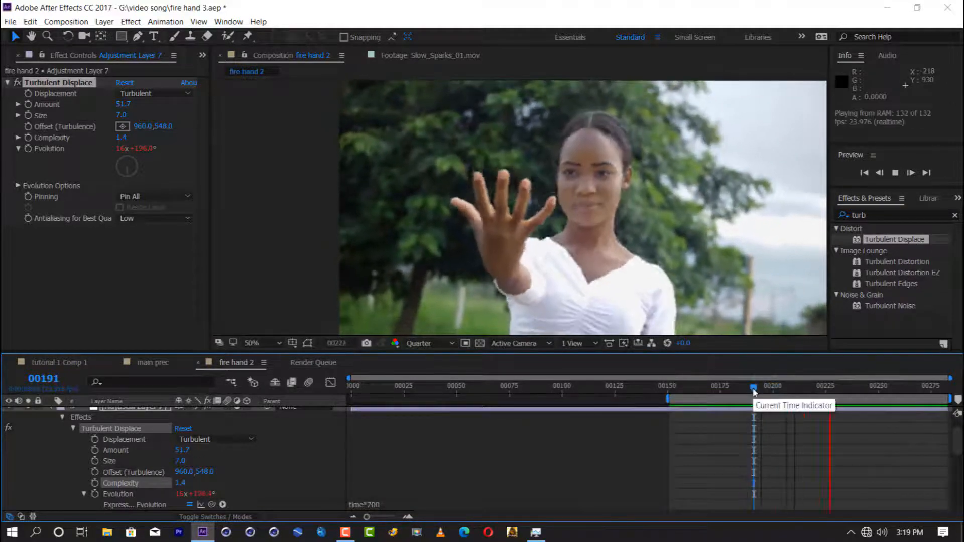
key(space)
click(74, 428)
click(52, 409)
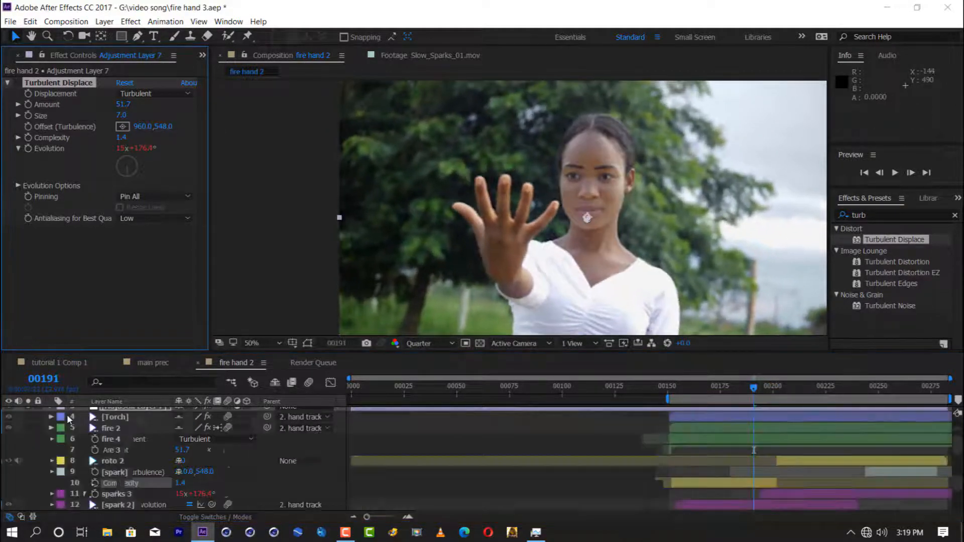
Step: Solo the fire.avi layer and pre-compose it as fire.avi Comp 1, moving all attributes into the new composition
scroll(59, 415, up, 3)
click(108, 416)
click(28, 412)
right_click(109, 415)
click(145, 482)
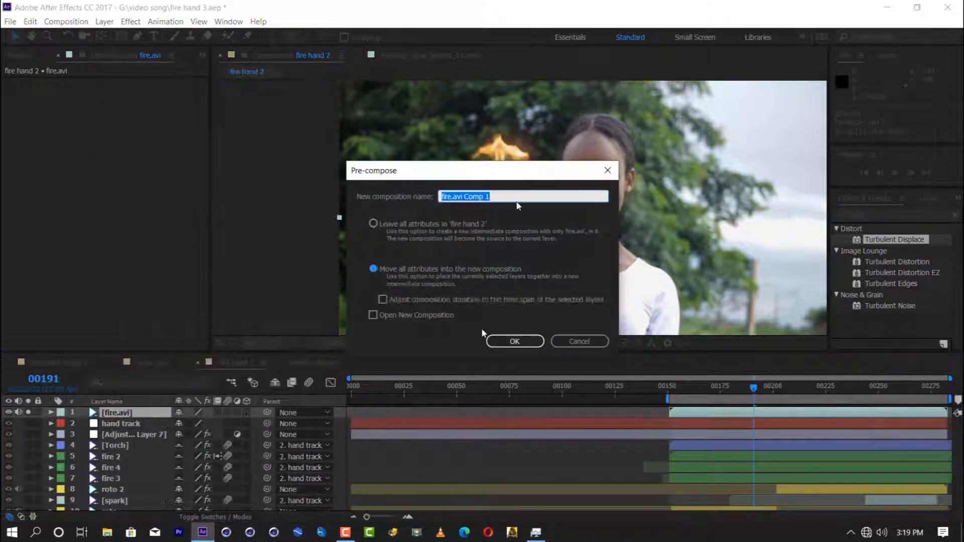
click(380, 270)
click(515, 340)
Step: Open fire.avi Comp 1 and apply the UnMult effect to the fire.avi layer
double_click(137, 414)
click(732, 415)
click(871, 215)
text(unm)
drag(877, 295, 738, 414)
click(481, 344)
click(485, 348)
Step: Apply Tint to fire.avi and map black to white so the whole flame is white
click(871, 216)
text(tint)
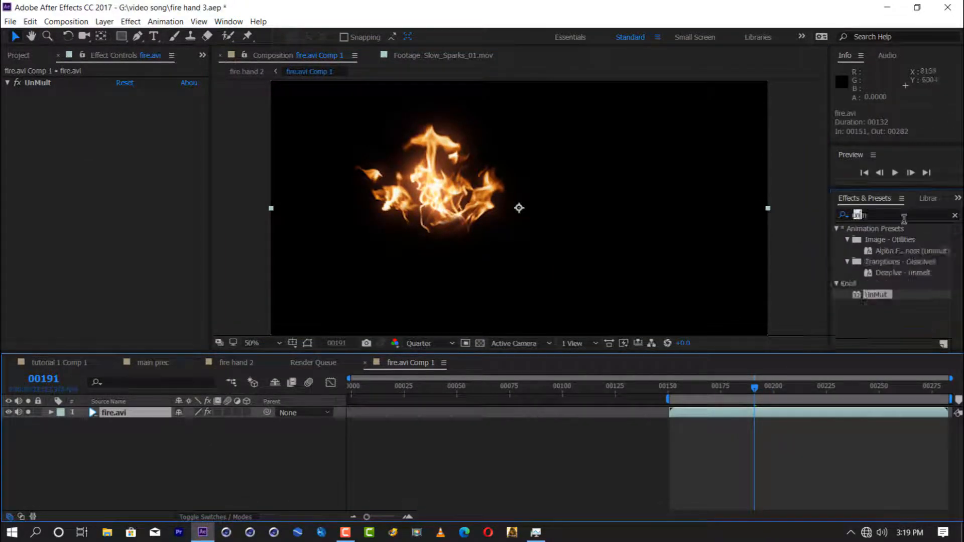
drag(884, 273, 727, 416)
click(122, 104)
click(474, 267)
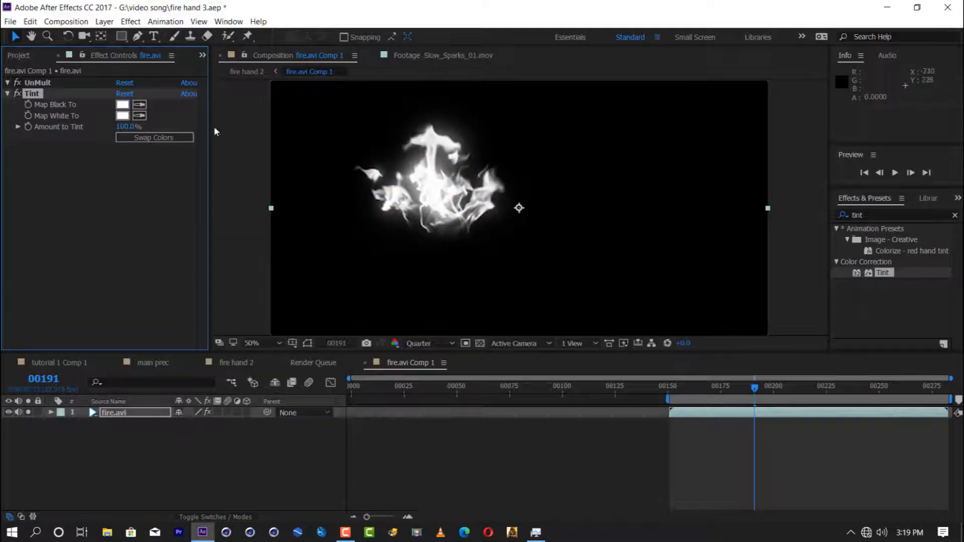
Step: Apply Levels to fire.avi, switch it to the Alpha channel and set Alpha Gamma to 0.39
text(leve)
drag(875, 295, 728, 414)
click(145, 160)
click(136, 210)
drag(211, 214, 272, 216)
drag(121, 222, 167, 226)
drag(755, 388, 781, 392)
Step: Create a 1920 × 1080 gray solid and place it beneath the fire.avi layer
key(ctrl+y)
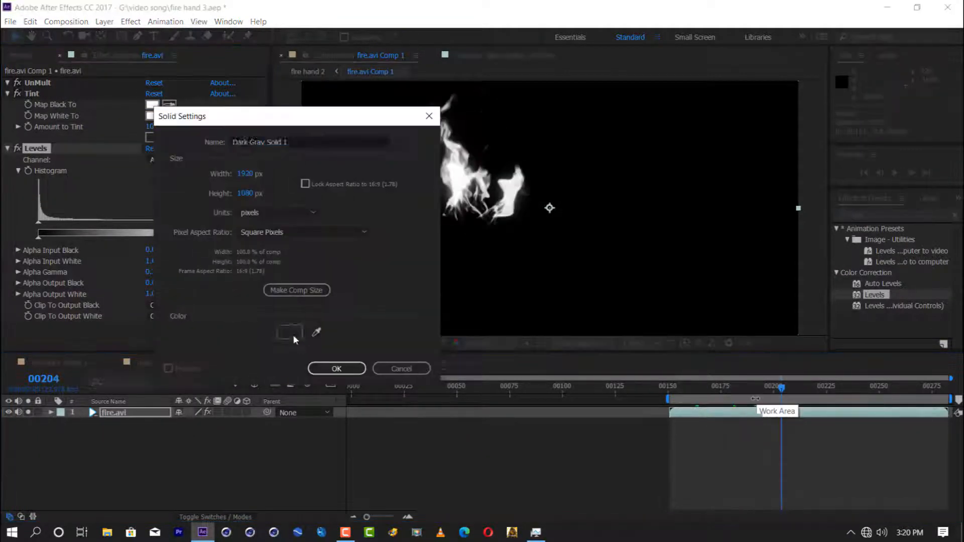
click(297, 338)
click(416, 322)
text(50)
click(415, 336)
text(50)
click(422, 350)
click(431, 368)
text(50)
key(Tab)
text(50)
key(Tab)
text(50)
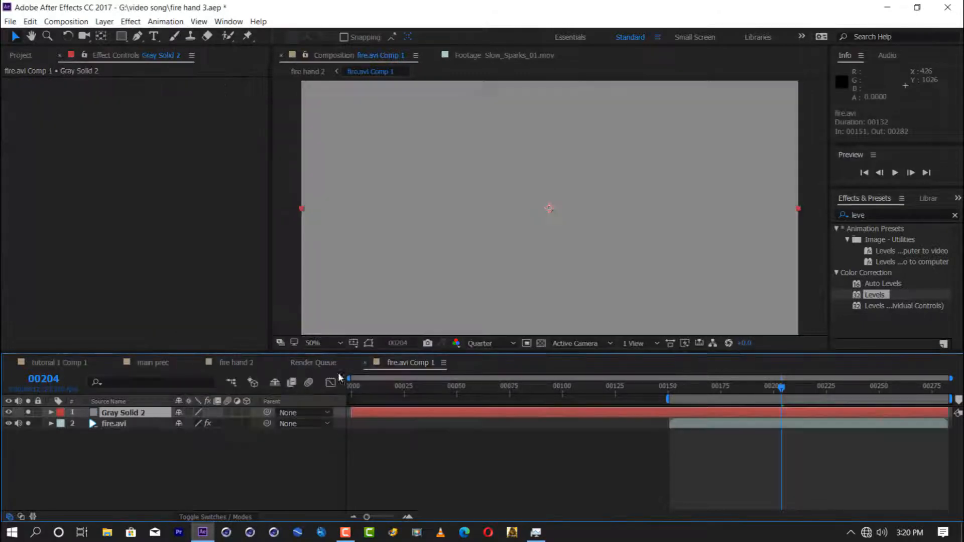
drag(116, 412, 163, 430)
Step: Add a second Levels effect to fire.avi and set its RGB Gamma to 1.21
drag(120, 250, 89, 251)
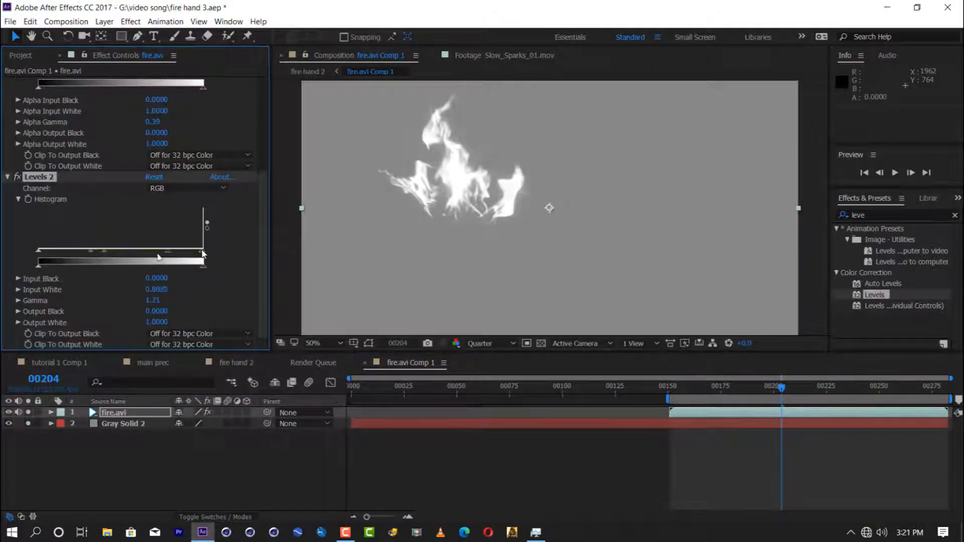
mouse_move(781, 388)
mouse_down()
mouse_move(719, 388)
mouse_move(789, 389)
mouse_up()
Step: Return to the fire hand 2 composition, turn off the fire pre-comp's solo and visibility, and save the project
click(236, 363)
click(9, 412)
click(9, 413)
click(29, 412)
key(ctrl+s)
Step: Find the Displacement Map effect and apply it to the fire hand.avi layer
scroll(147, 464, down, 3)
click(878, 214)
text(did)
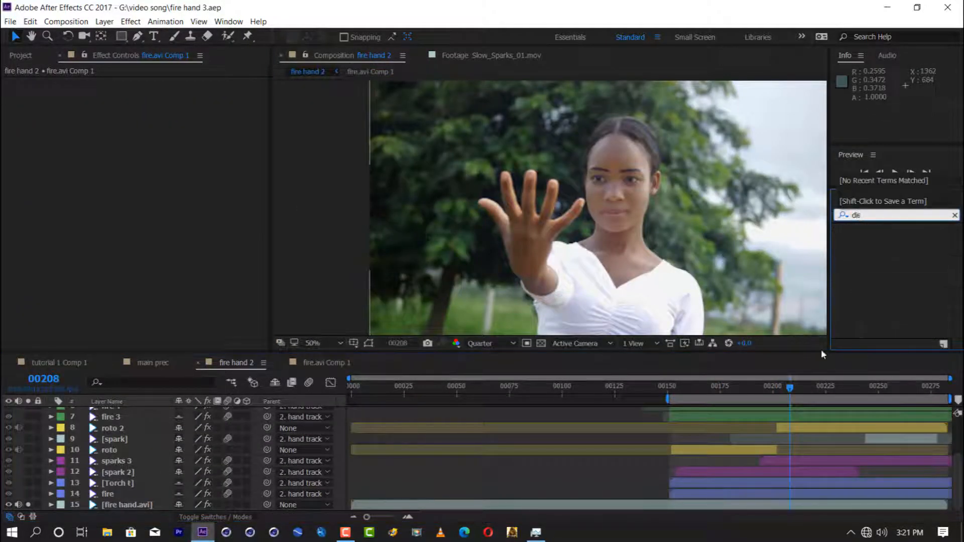
key(BackSpace)
text(sp)
scroll(899, 321, down, 1)
scroll(900, 320, up, 1)
drag(893, 284, 135, 505)
Step: Set the displacement map layer to fire.avi Comp 1 and use Luminance for horizontal and vertical displacement
click(181, 199)
click(183, 226)
click(173, 210)
click(176, 273)
click(173, 232)
click(175, 296)
click(176, 232)
click(183, 296)
Step: Raise the Displacement Map's maximum vertical and horizontal displacement and preview the result
drag(151, 243, 171, 243)
drag(154, 220, 173, 224)
click(779, 387)
key(space)
Step: In fire.avi Comp 1, move fire.avi's anchor point onto the flame and scale the layer to 116%, 106%
click(326, 362)
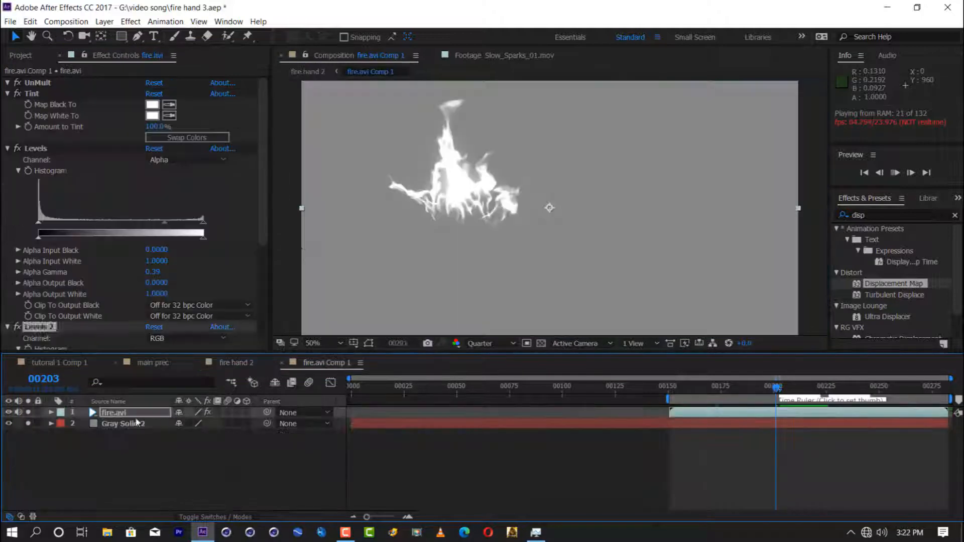
key(ctrl+z)
key(y)
key(v)
drag(302, 208, 282, 208)
scroll(281, 209, down, 2)
drag(555, 139, 555, 135)
drag(416, 209, 412, 209)
scroll(411, 209, up, 2)
Step: Apply Gaussian Blur (Legacy) to the fire.avi layer
click(884, 215)
text(gas)
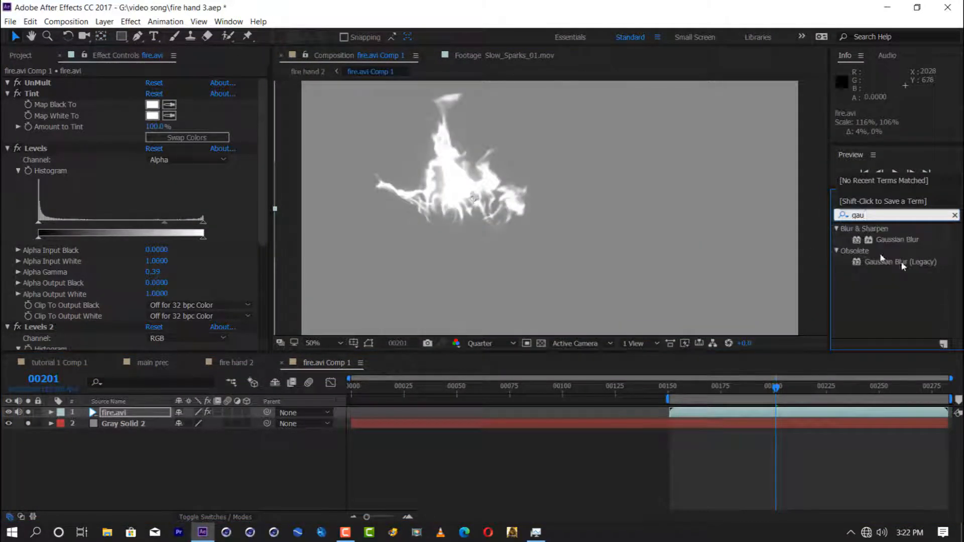
double_click(881, 260)
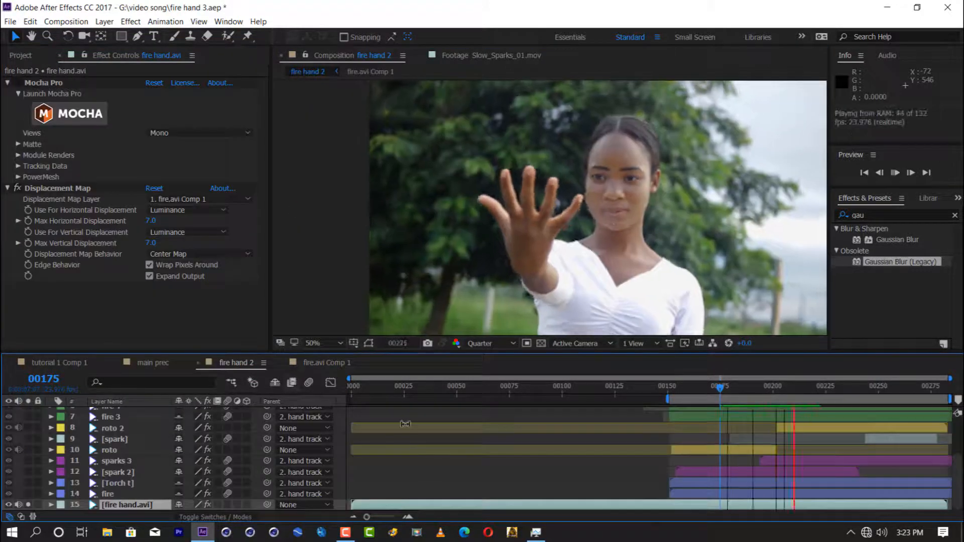
Step: Copy the Displacement Map effect from fire hand.avi onto Adjustment Layer 7 and preview from frame 157
click(683, 390)
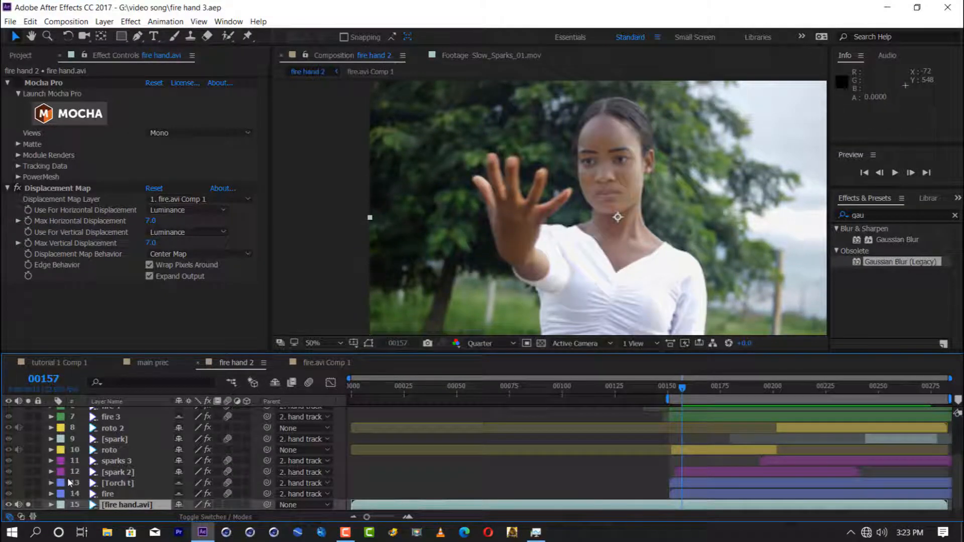
scroll(110, 454, up, 3)
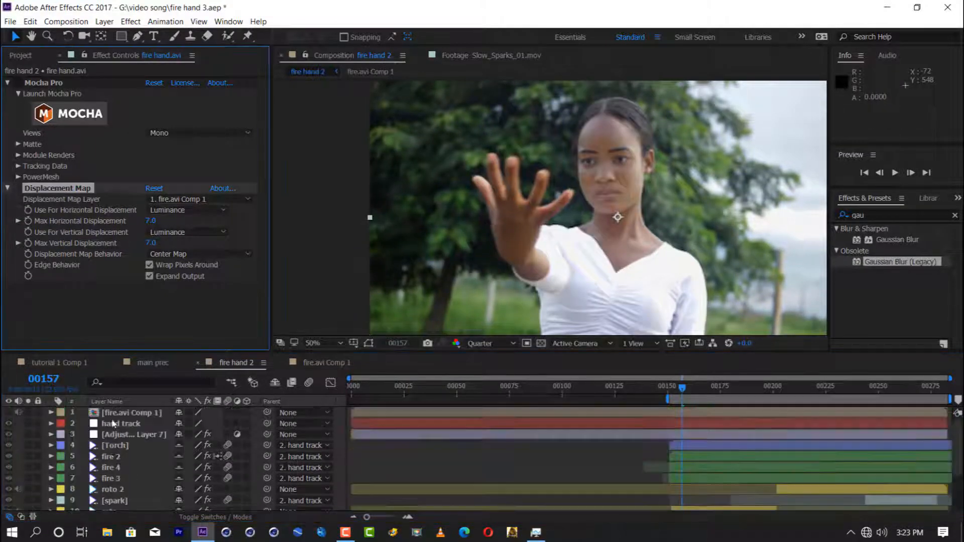
click(118, 436)
key(ctrl+v)
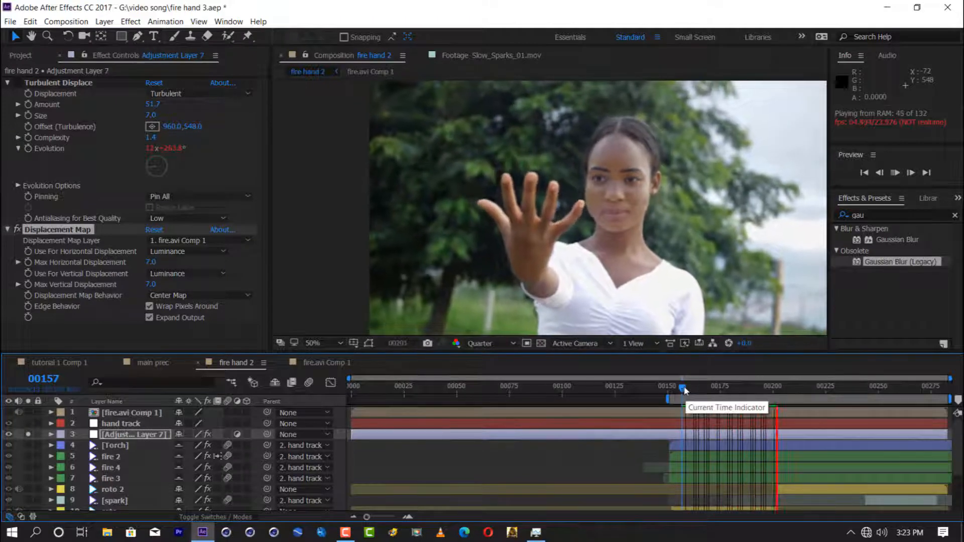
click(37, 191)
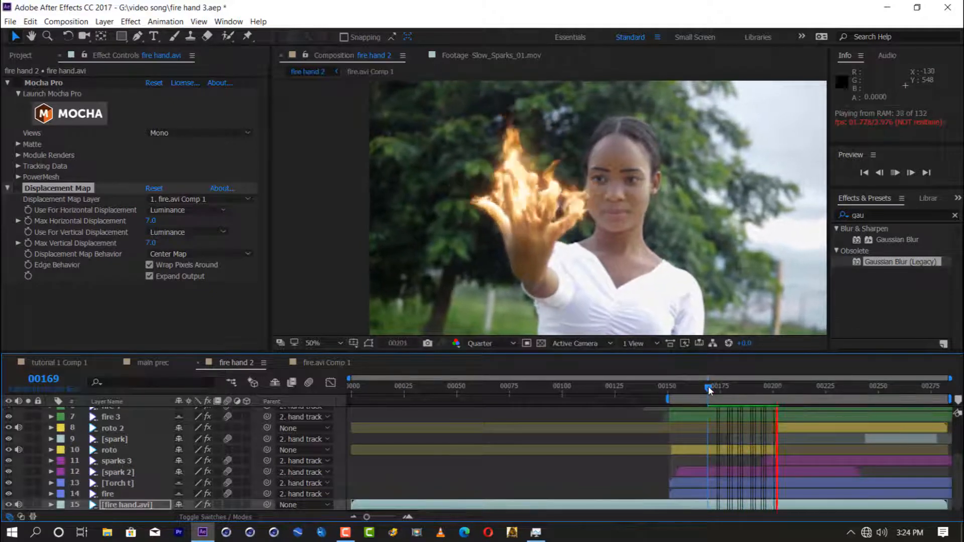
Step: Create a black solid as the top layer of fire.avi Comp 1
key(space)
drag(709, 390, 759, 391)
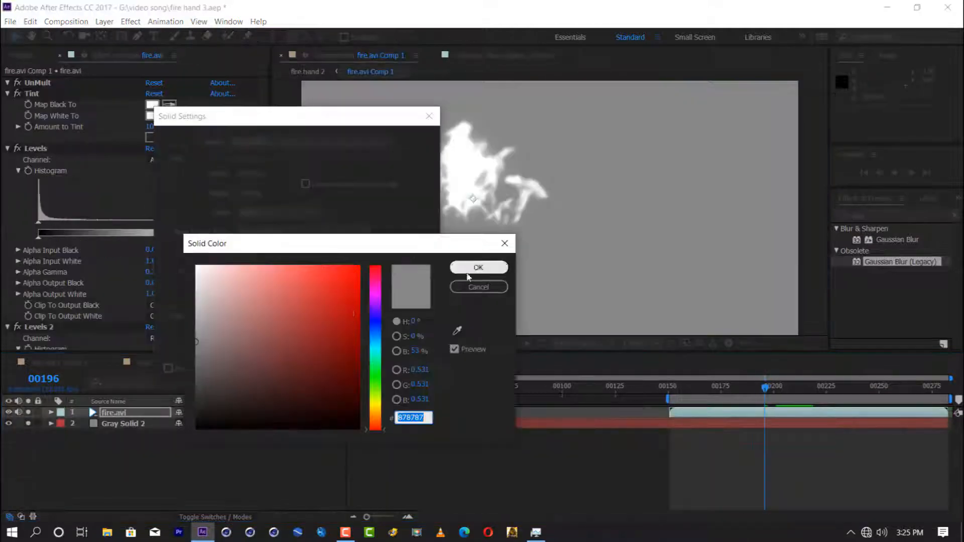
click(470, 268)
key(Return)
Step: Apply Fractal Noise to the black solid and set its Scale to 51
click(887, 214)
text(fract)
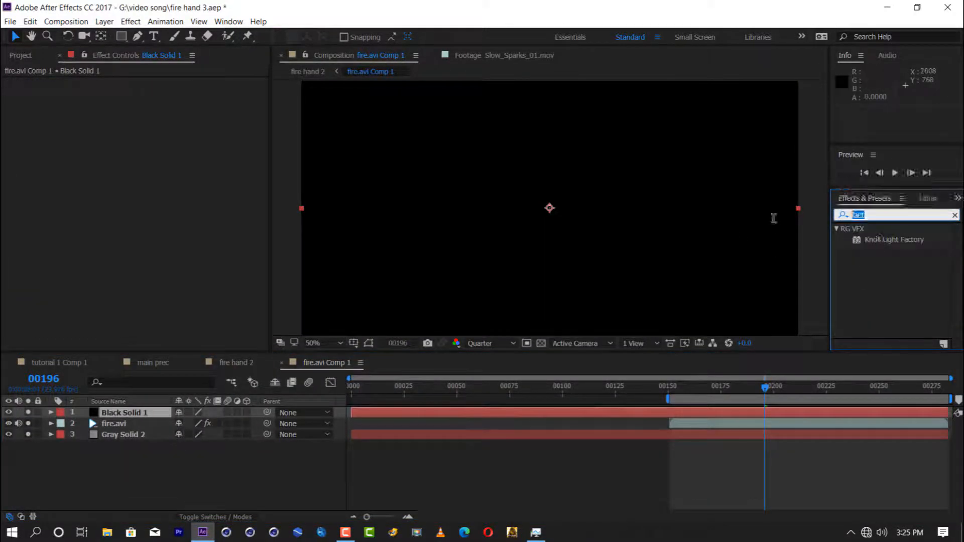
key(Left)
key(Left)
key(Left)
text(r)
double_click(885, 333)
click(28, 193)
mouse_move(163, 194)
mouse_down()
mouse_move(140, 196)
mouse_move(152, 195)
mouse_up()
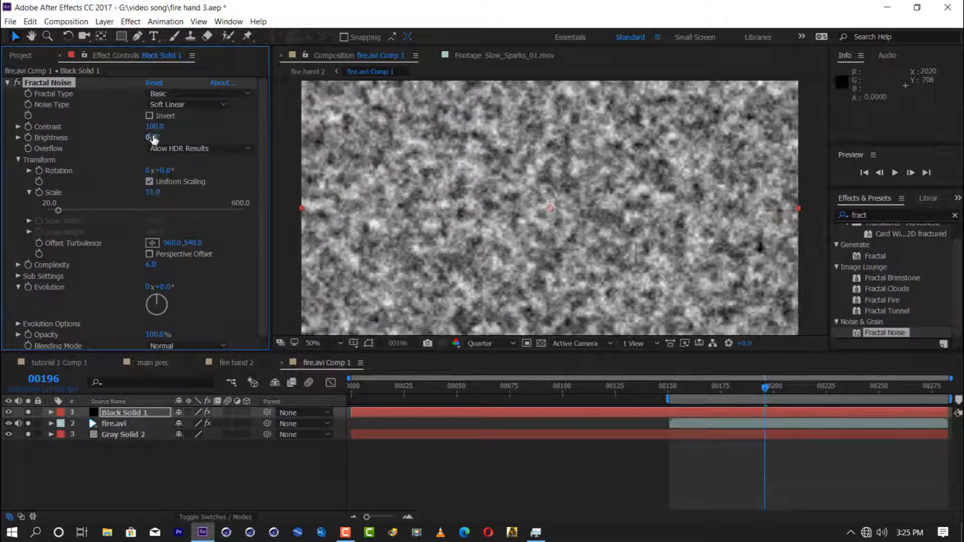
Step: Compare several fractal types, including Terrain, and set Fractal Noise's type to Dynamic Progressive
click(173, 98)
click(181, 146)
click(187, 98)
click(185, 163)
click(187, 98)
click(185, 172)
click(188, 98)
click(196, 213)
click(198, 231)
click(198, 98)
click(196, 266)
click(190, 98)
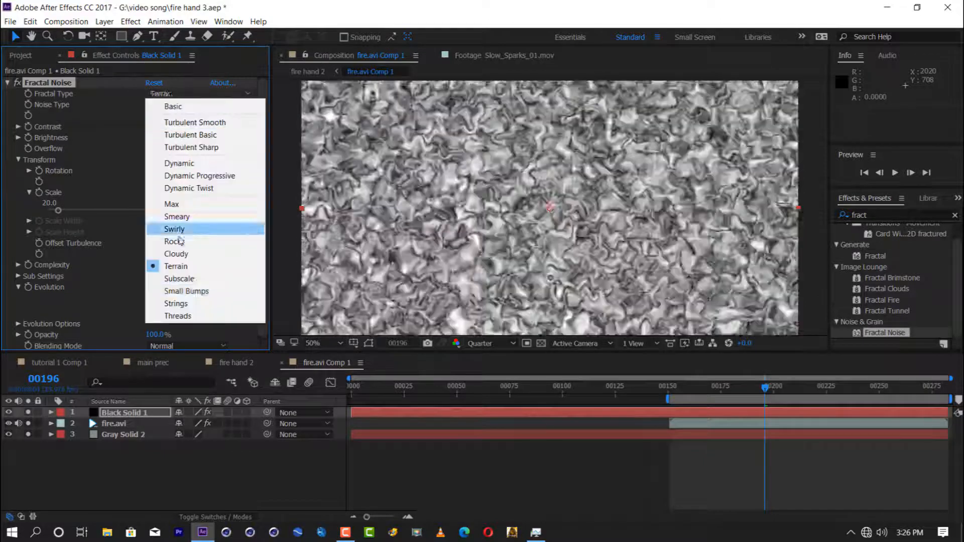
click(198, 177)
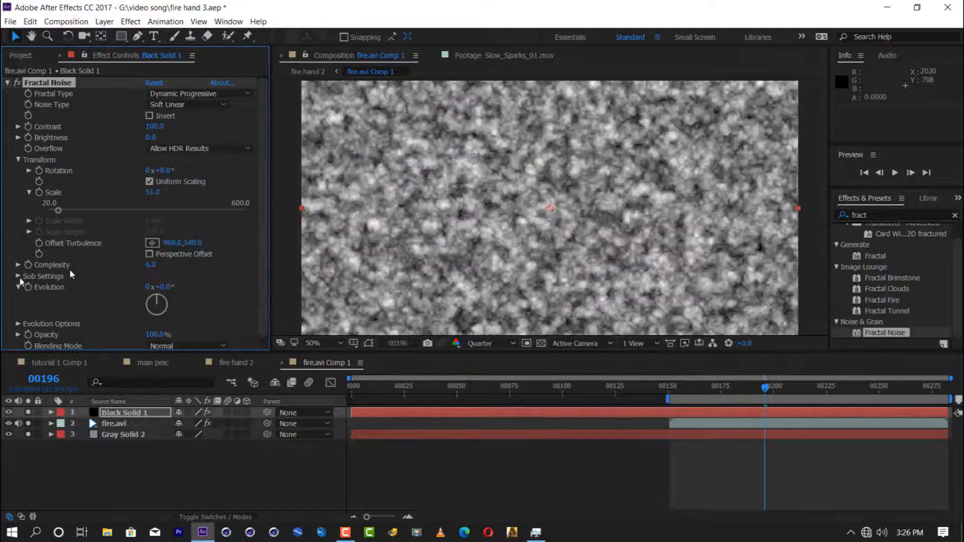
Step: Set Fractal Noise's Contrast to 327 and Scale to 32
drag(265, 128, 193, 161)
drag(153, 192, 143, 193)
Step: Animate Fractal Noise's Evolution with the expression time*500 and preview the moving noise
alt+click(29, 287)
text(tim)
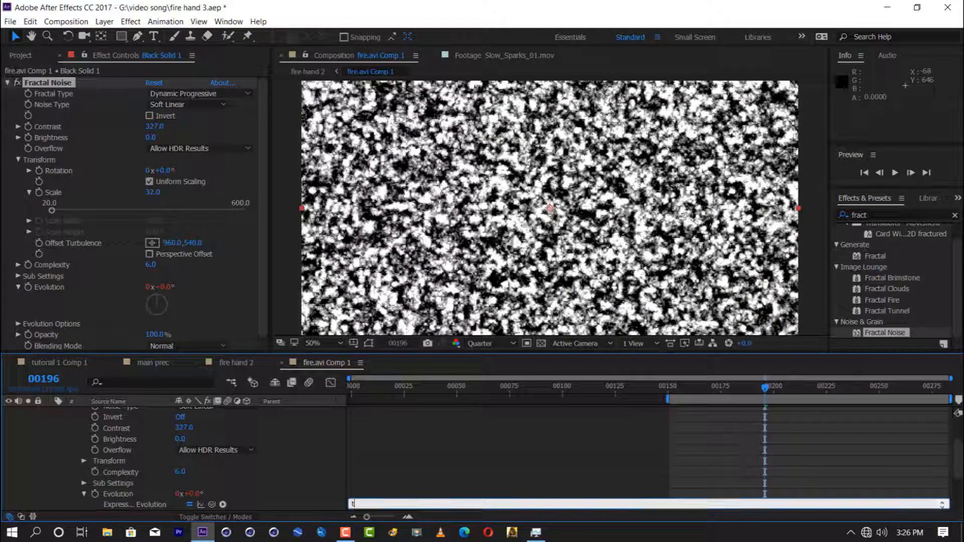
click(757, 389)
key(space)
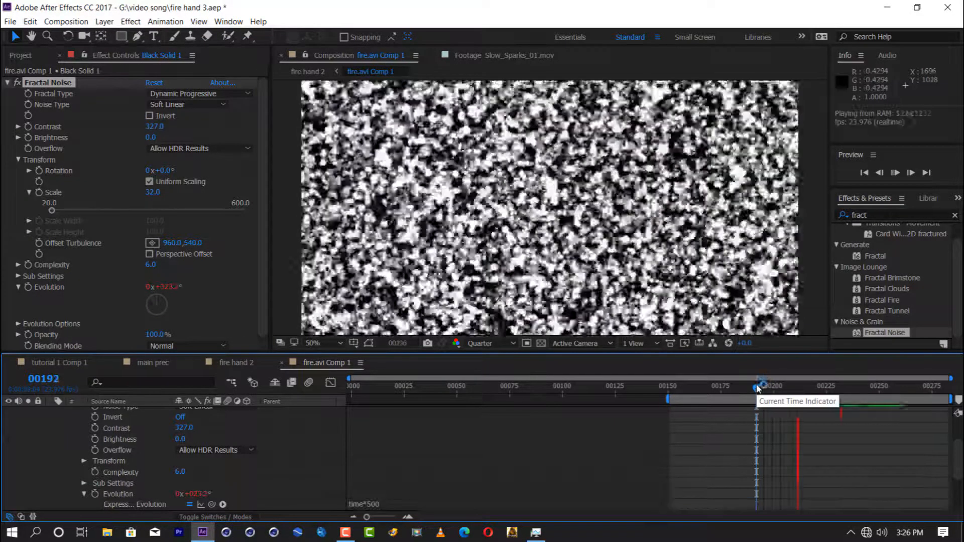
drag(756, 389, 727, 389)
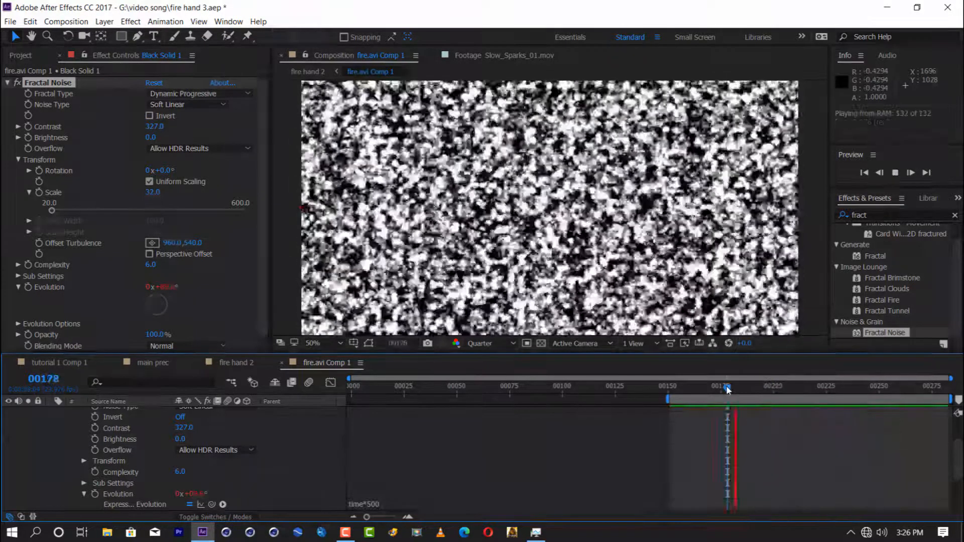
Step: Trim the black solid's in point to match the start of the fire.avi layer
scroll(135, 446, up, 5)
click(62, 423)
drag(796, 389, 671, 394)
key(alt+[)
drag(671, 413, 670, 413)
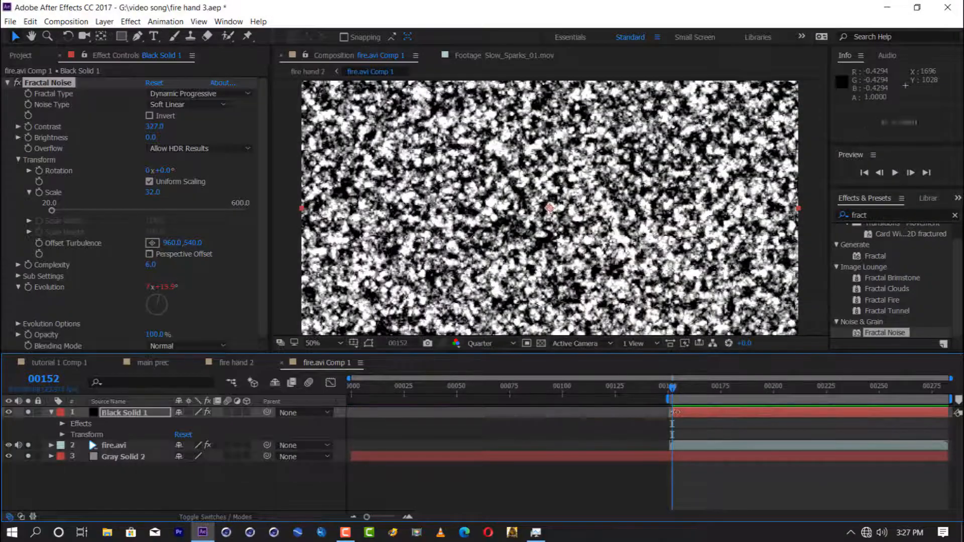
Step: Draw a closed mask on the black solid around the flame area at frame 166
click(702, 389)
click(28, 413)
click(28, 412)
click(9, 413)
key(g)
click(398, 95)
click(375, 116)
click(361, 152)
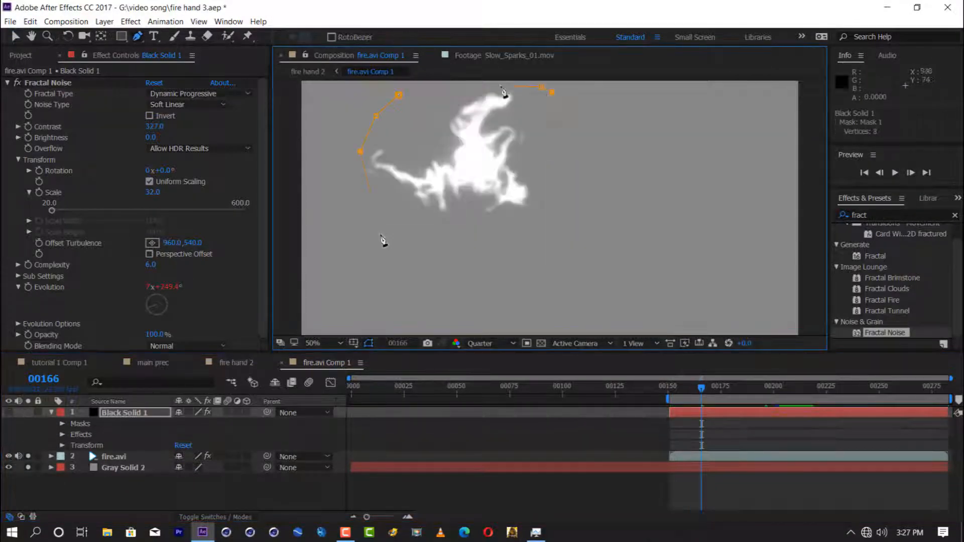
click(28, 457)
click(28, 468)
key(v)
Step: Feather the black solid's mask by 84 pixels
click(131, 414)
key(f)
drag(190, 435, 232, 435)
Step: Apply the Extract effect to the black solid, adjust its luminance range and preview the noise over the flames
click(884, 215)
text(extr)
drag(877, 273, 143, 302)
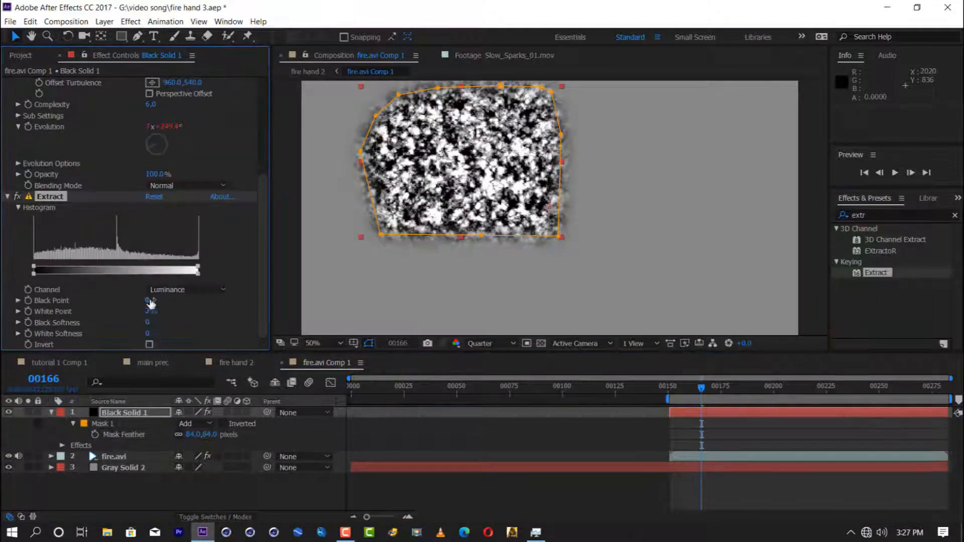
click(687, 389)
drag(181, 316, 125, 324)
key(space)
key(space)
Step: Increase the black solid's mask feather and apply Gaussian Blur to the layer
drag(202, 435, 262, 426)
click(141, 413)
click(874, 215)
text(gau)
drag(898, 240, 155, 321)
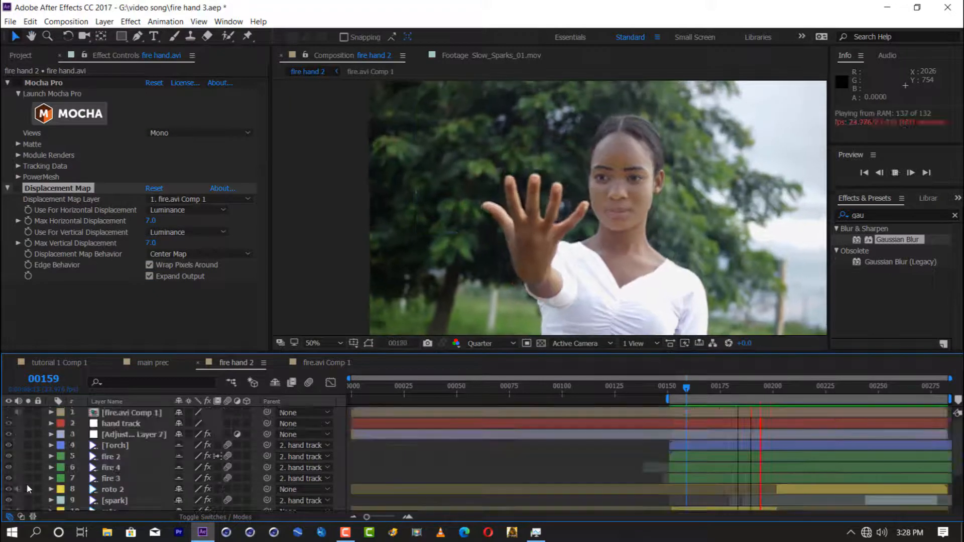
Step: Solo and preview Adjustment Layer 7 in fire hand 2, move its second opacity keyframe later in time and save
click(28, 435)
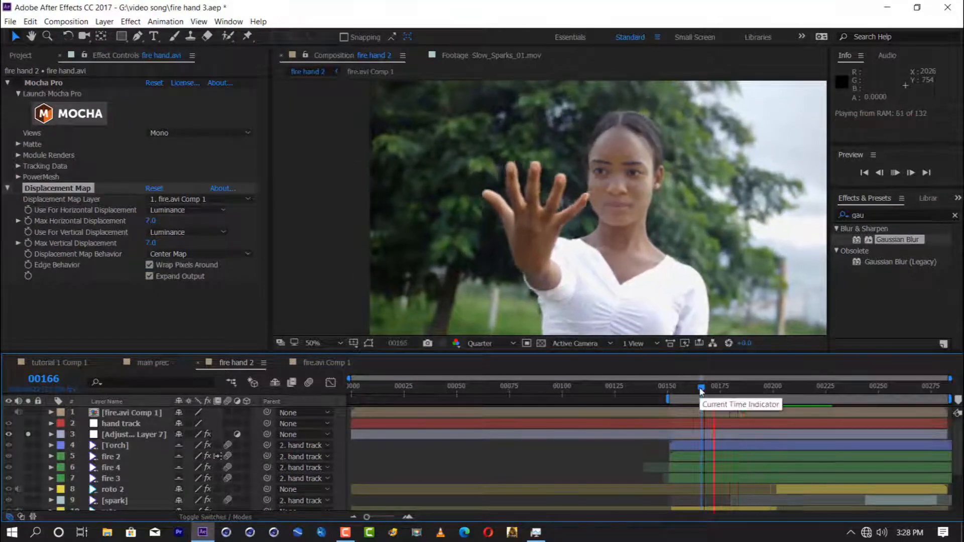
click(706, 434)
key(t)
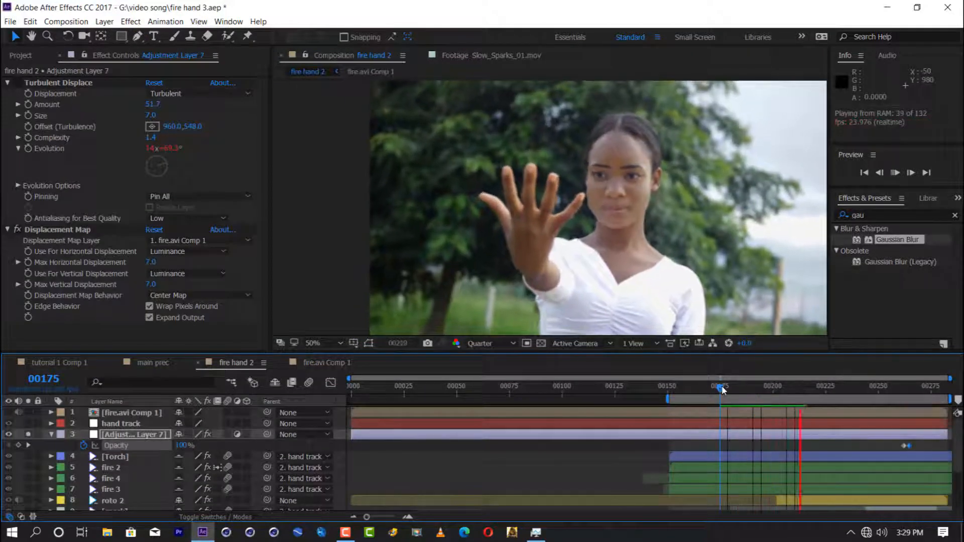
key(space)
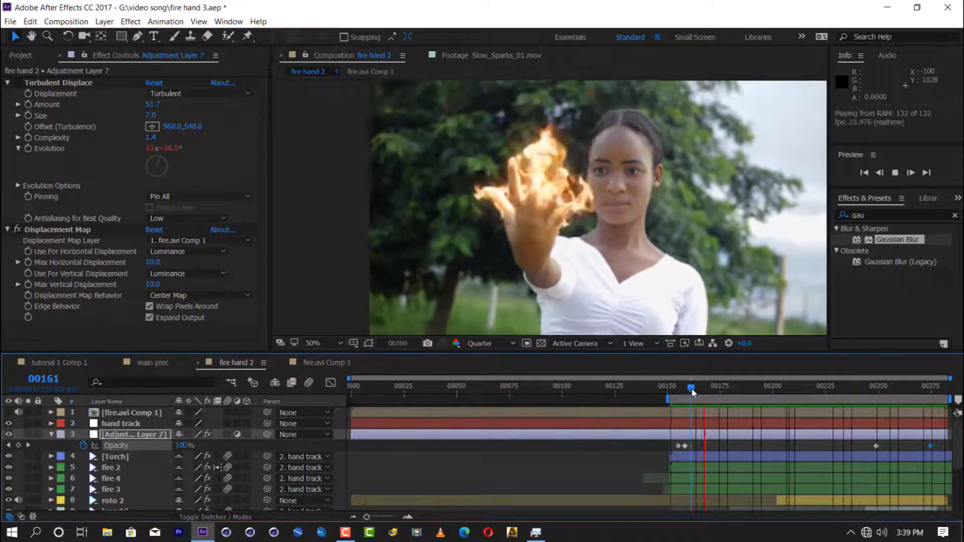
drag(692, 392, 702, 393)
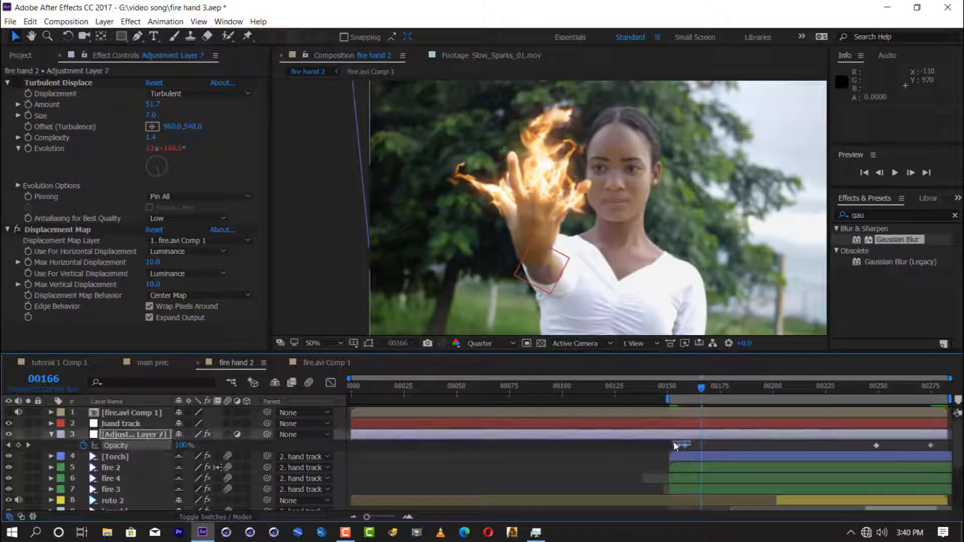
drag(685, 445, 699, 446)
key(ctrl+s)
Step: Solo the fire hand.avi layer at frame 210, duplicate it and rename the copy face ref
drag(672, 393, 794, 394)
scroll(33, 497, down, 5)
click(51, 484)
click(29, 505)
key(ctrl+s)
click(125, 505)
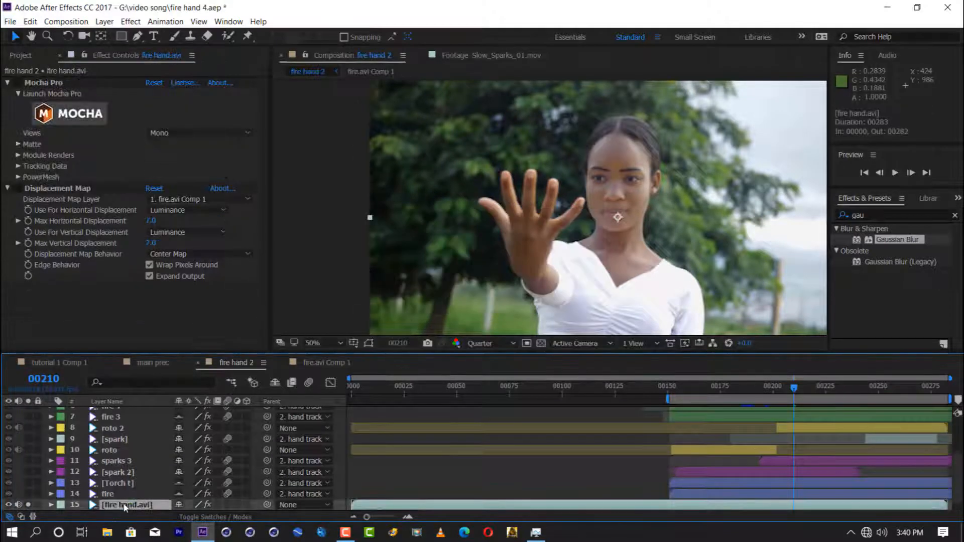
key(ctrl+d)
key(Return)
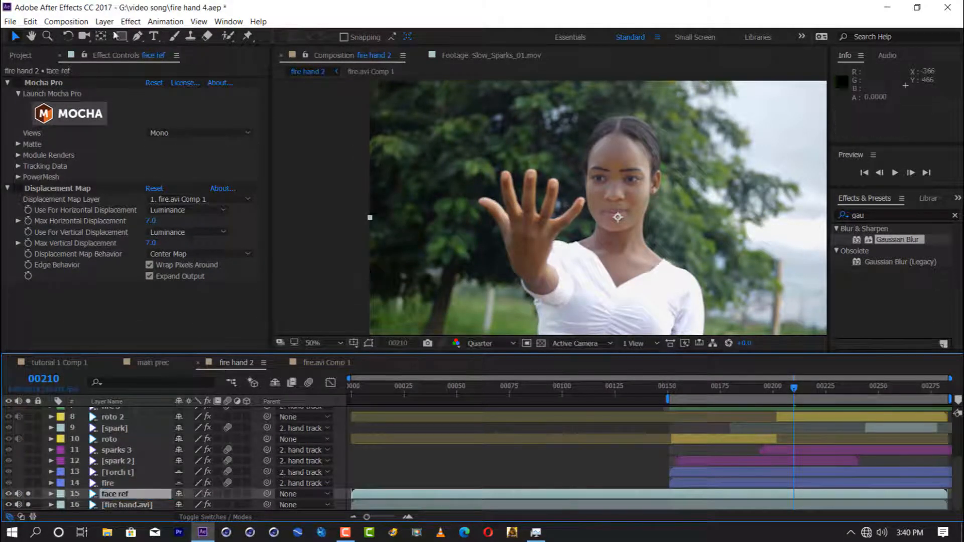
Step: Trim face ref's in point to the start of the fire and mask the woman's face and neck at frame 179
click(671, 397)
key(alt+[)
click(729, 396)
click(612, 127)
click(614, 129)
click(633, 131)
click(646, 140)
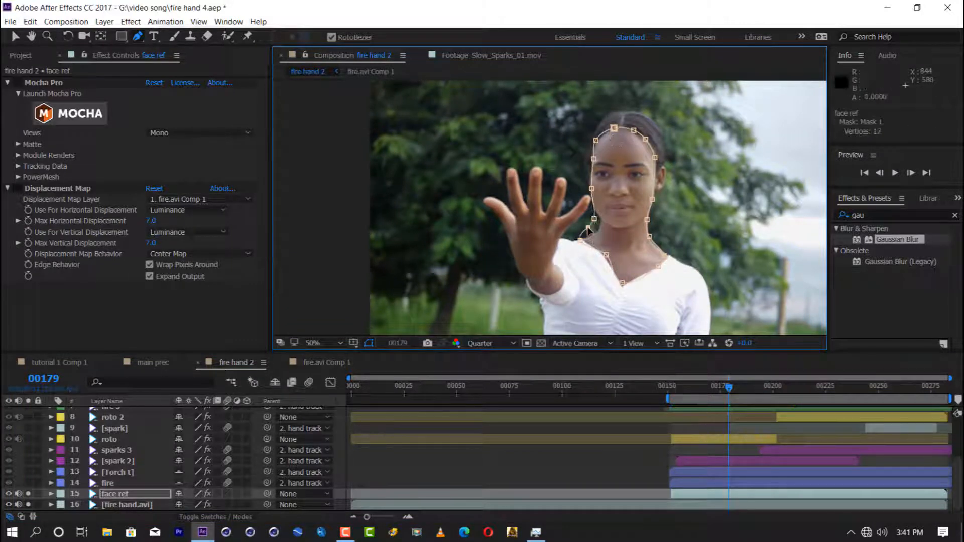
Step: Feather the face ref mask by 25 pixels and isolate the masked face by unsoloing the fire hand.avi layer
key(f)
drag(202, 505, 211, 505)
key(v)
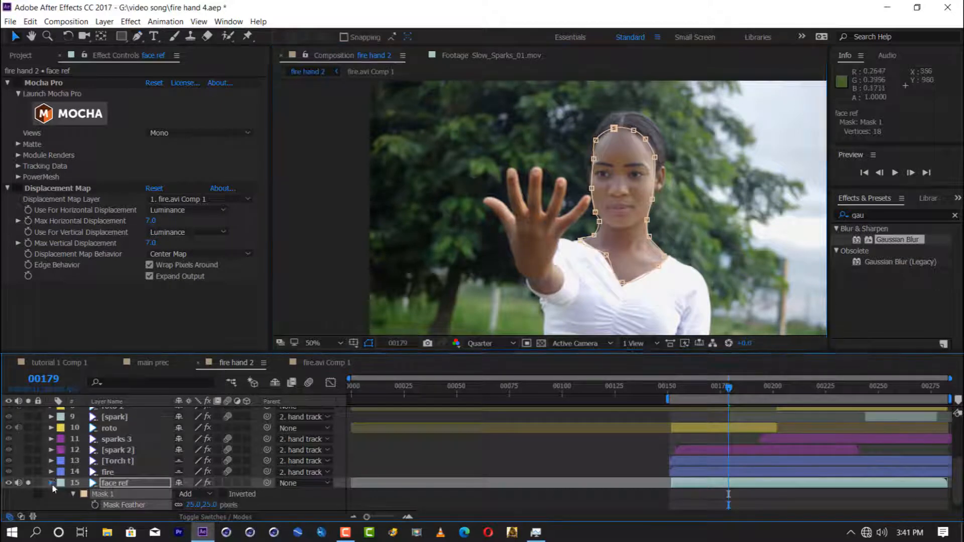
click(28, 490)
key(f)
click(105, 494)
key(ctrl+s)
Step: Track face ref's Mask 1 backward and forward from frame 179 using position, scale and rotation
key(m)
right_click(120, 496)
click(151, 502)
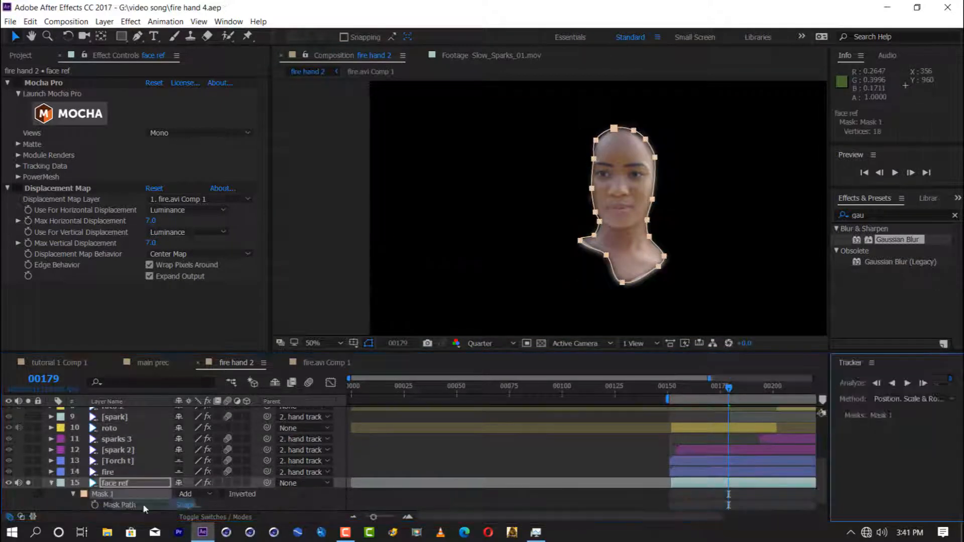
click(893, 383)
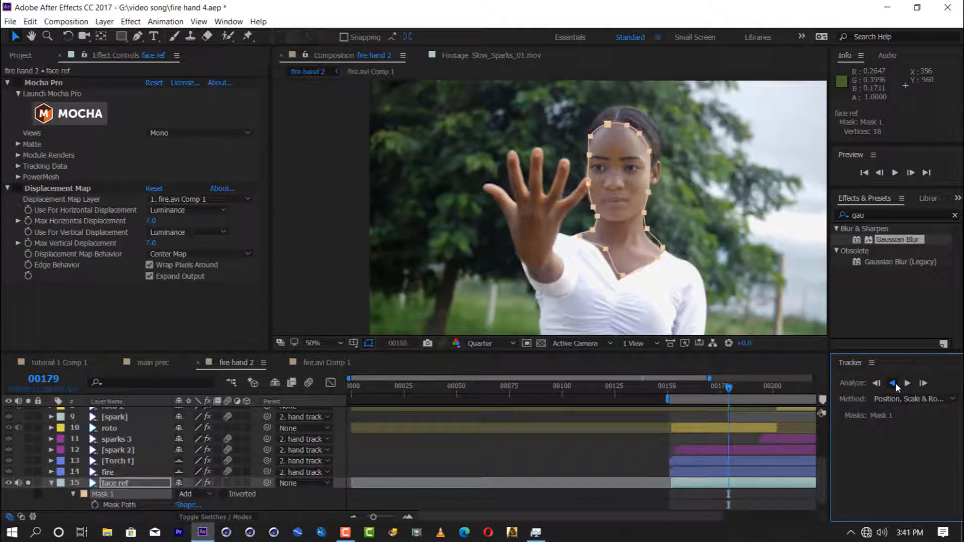
click(728, 387)
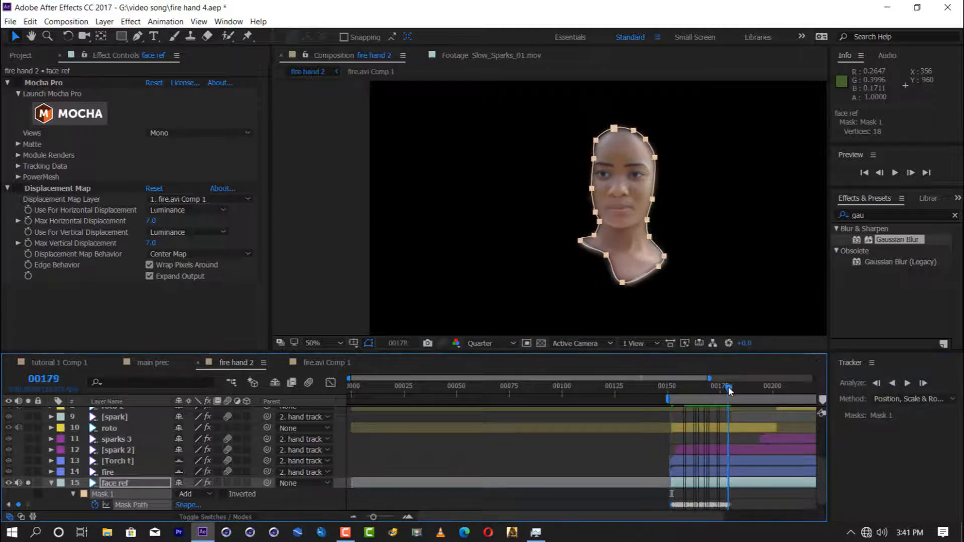
click(907, 383)
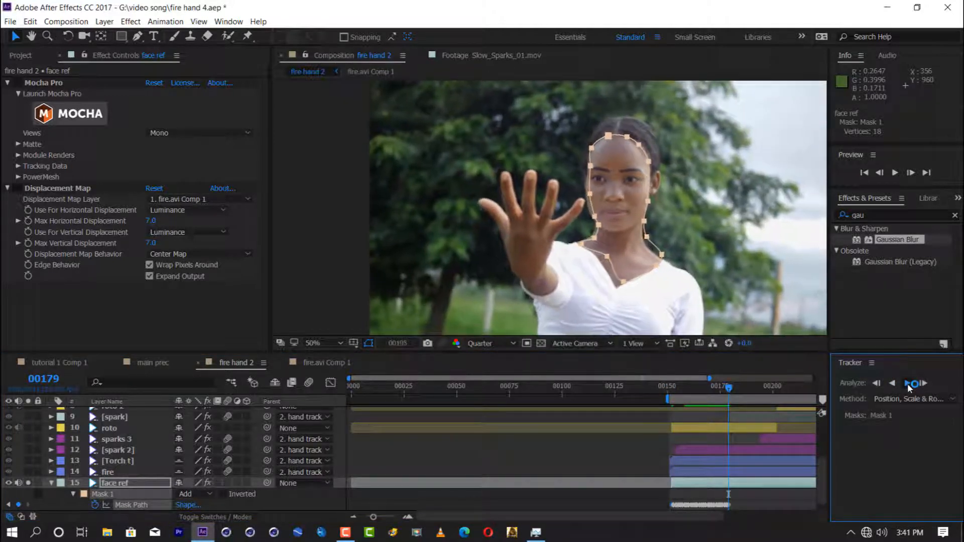
click(909, 385)
Step: Reposition the face mask's points along the neck and jaw to fit the woman's outline
drag(718, 517, 816, 517)
double_click(666, 248)
drag(666, 248, 660, 251)
drag(651, 231, 606, 222)
Step: Resume tracking the face mask forward through the rest of the shot
click(907, 383)
click(908, 384)
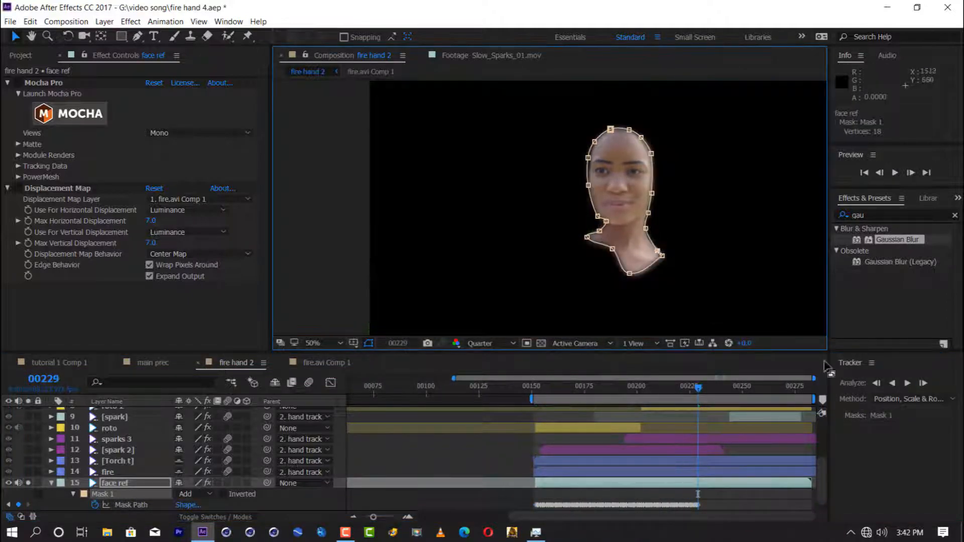
click(907, 383)
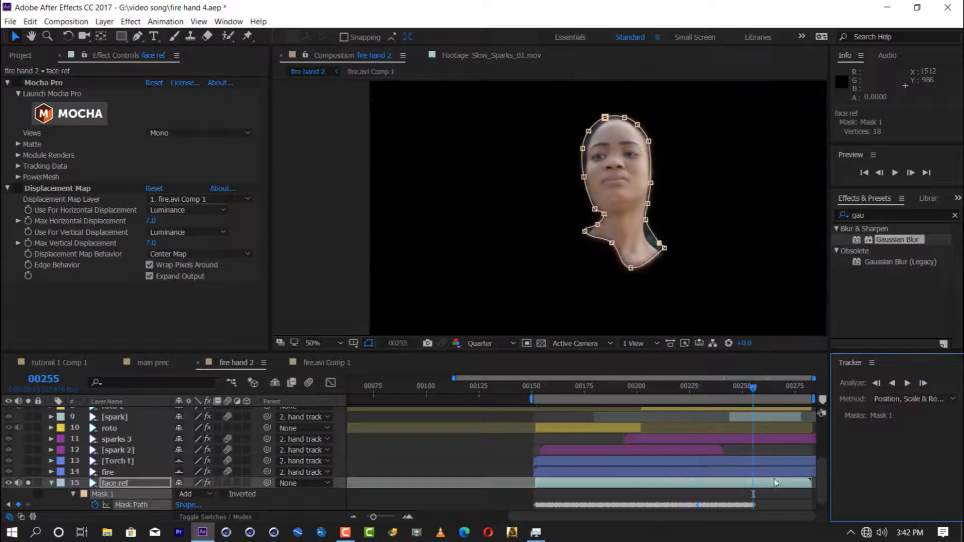
click(908, 383)
Step: Hide the mask outlines and remove all existing effects from the face ref layer
click(648, 400)
drag(667, 395, 603, 393)
click(367, 345)
click(51, 483)
key(ctrl+a)
key(Delete)
Step: Apply Extract to face ref with Black Point 19, White Point 116 and White Softness 11, and solo fire hand.avi
drag(867, 216, 803, 215)
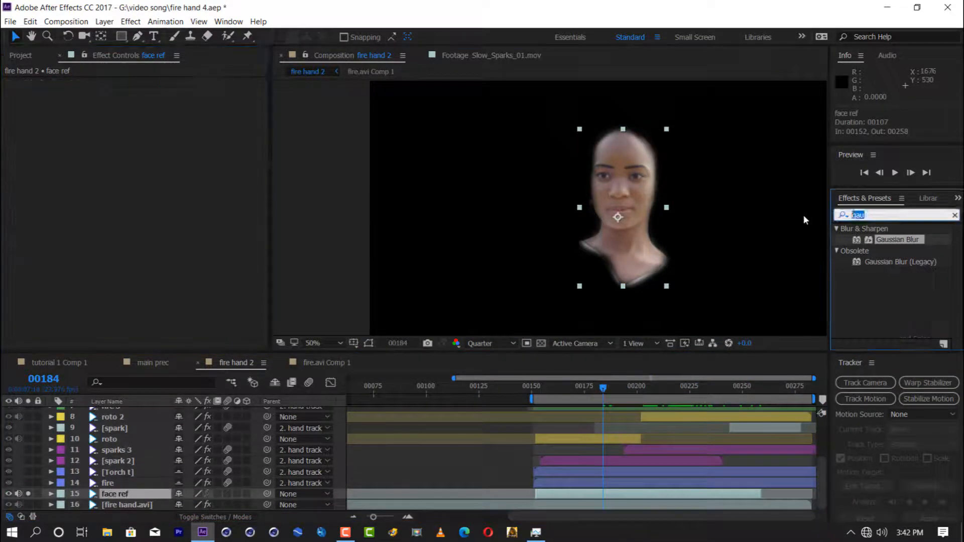
text(extr)
drag(876, 273, 52, 191)
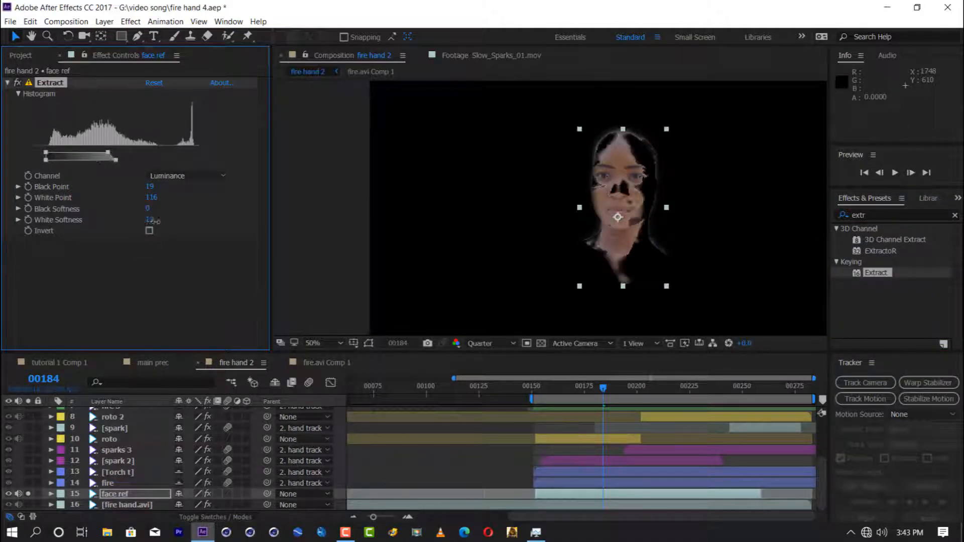
drag(158, 224, 153, 224)
click(30, 508)
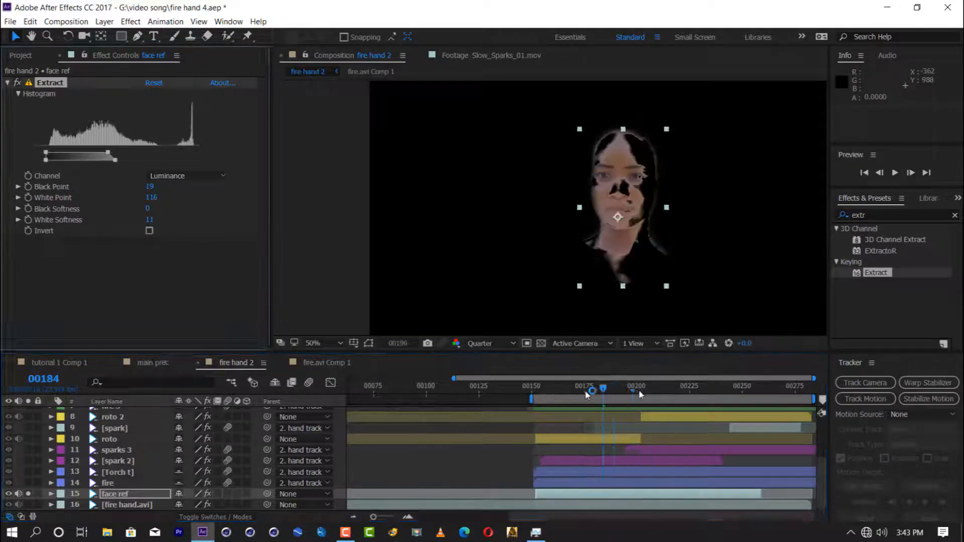
drag(871, 215, 792, 229)
text(leve)
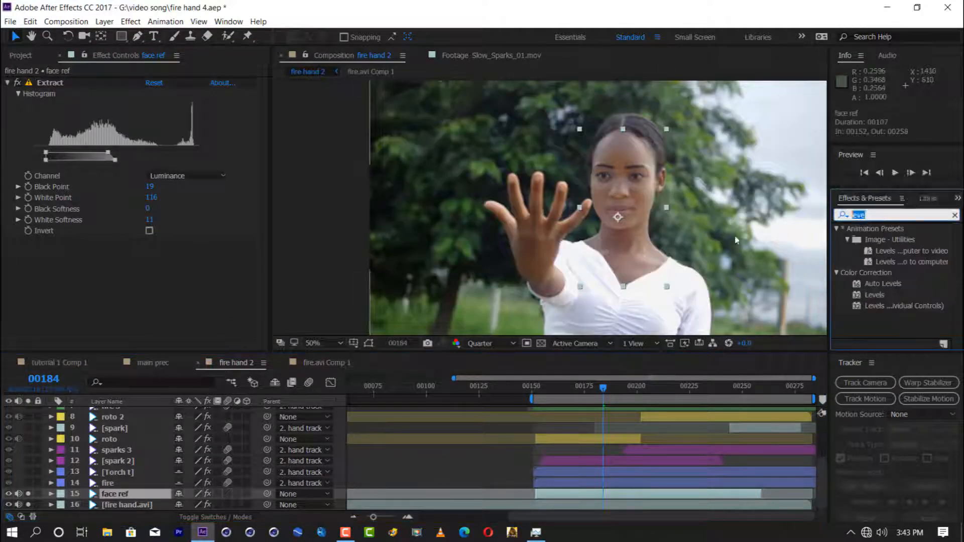
key(BackSpace)
key(BackSpace)
key(BackSpace)
key(BackSpace)
Step: Add fire.avi directly above face ref, start it at frame 152 and set its blending mode to Screen
scroll(116, 461, up, 3)
click(123, 414)
click(20, 55)
drag(37, 172, 121, 491)
drag(432, 495, 751, 499)
click(230, 515)
click(219, 494)
click(219, 191)
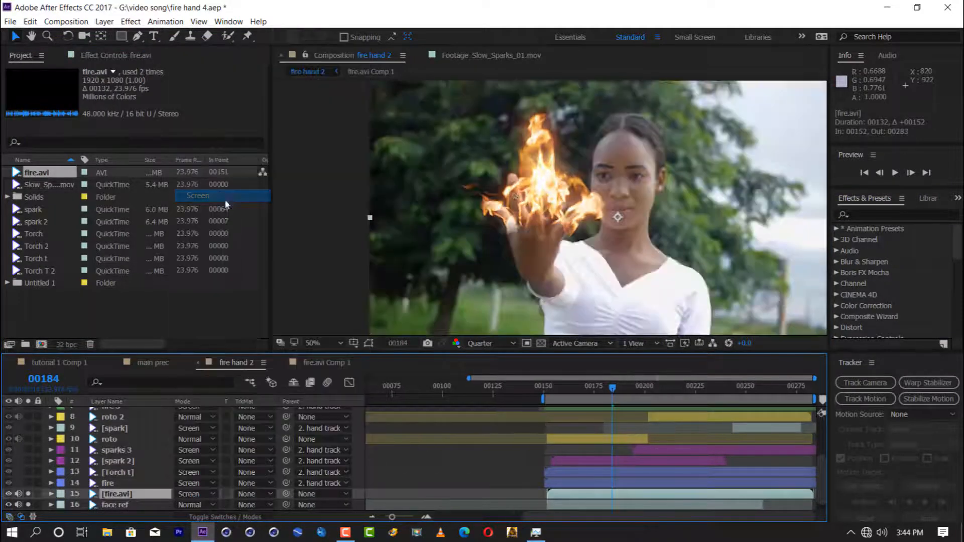
Step: Apply Fast Blur with Blurriness 34 and repeated edge pixels to fire.avi, and centre its anchor point over the woman's face
click(883, 214)
text(fast b)
drag(878, 261, 110, 495)
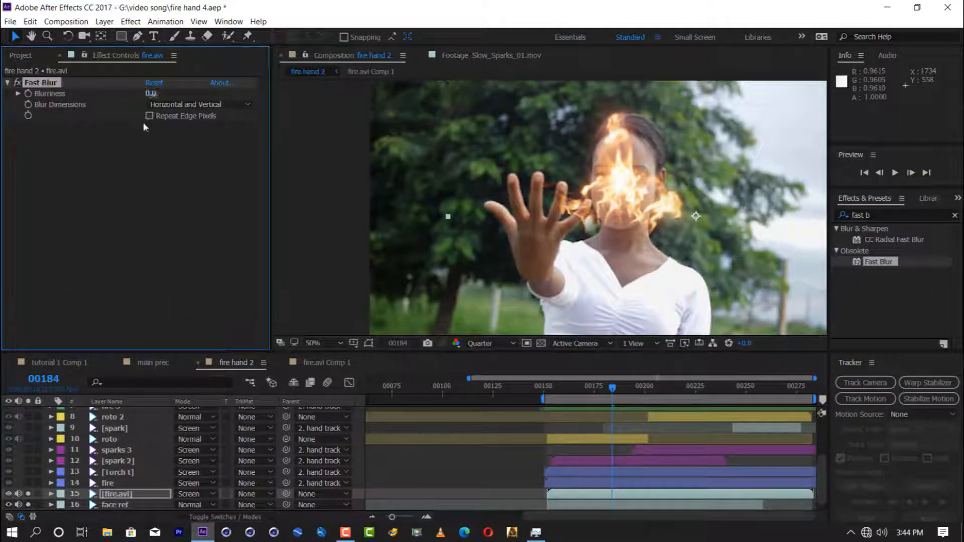
key(y)
drag(696, 216, 624, 202)
key(v)
scroll(538, 259, down, 2)
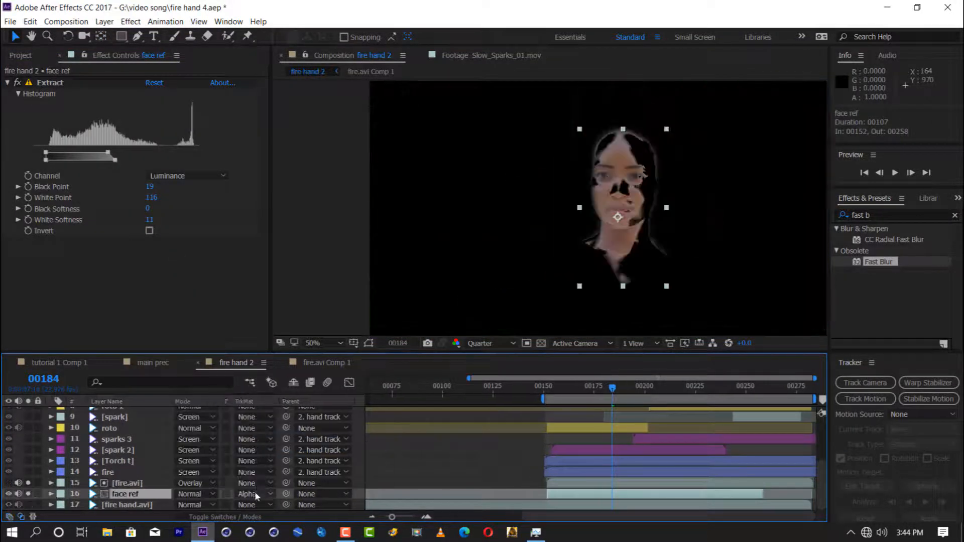
Step: Try luma and inverted luma track mattes on face ref with fire.avi as the matte source
click(251, 494)
click(251, 483)
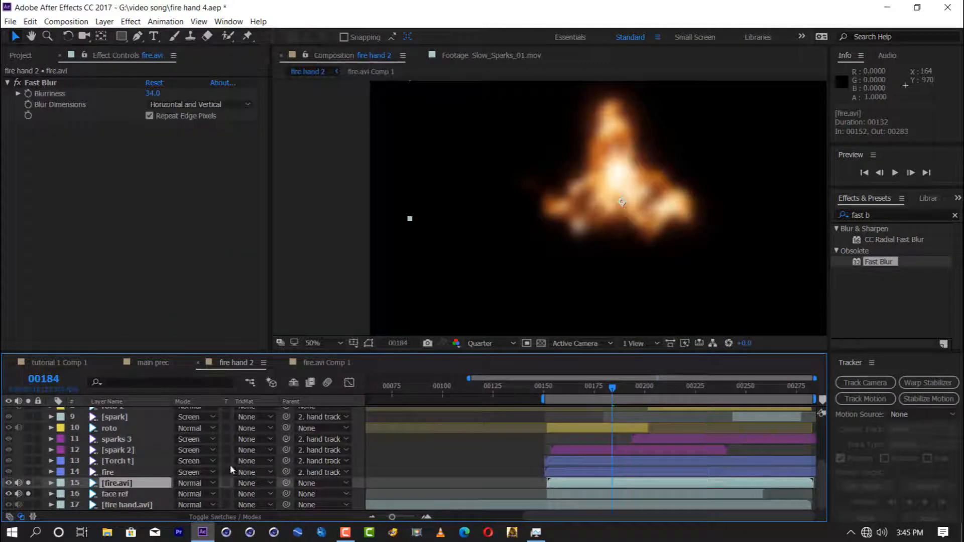
click(251, 493)
click(291, 444)
click(264, 494)
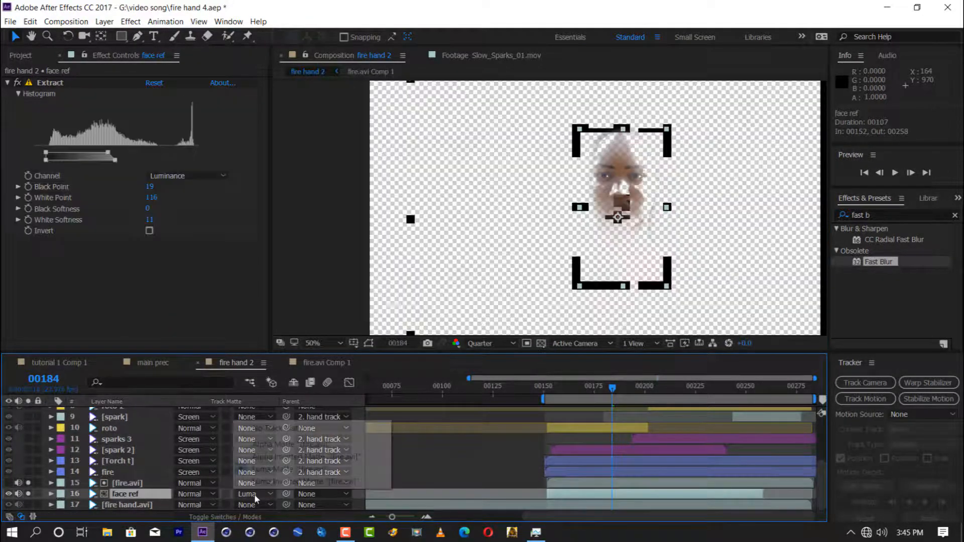
click(251, 495)
click(279, 428)
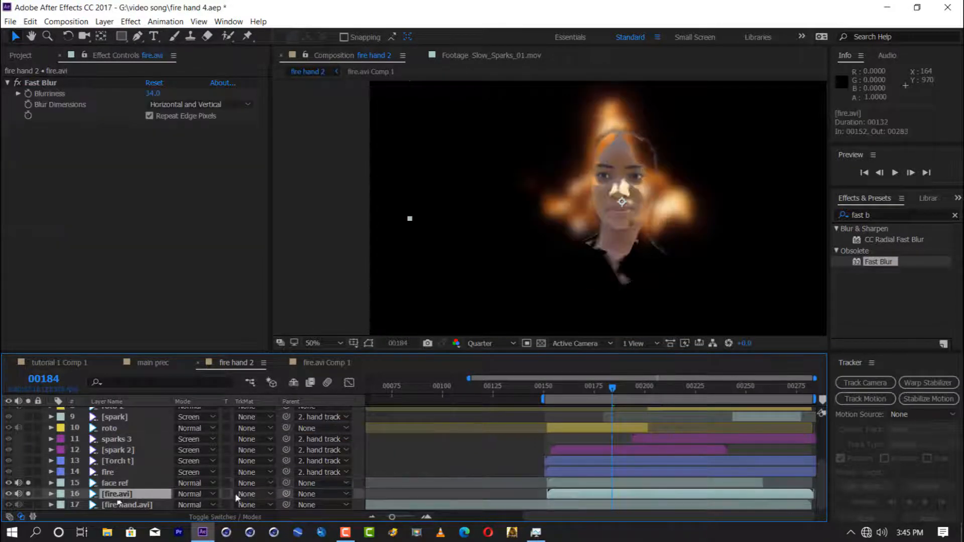
Step: Set fire.avi's track matte to the alpha of face ref and show the layer's opacity
click(235, 493)
click(261, 445)
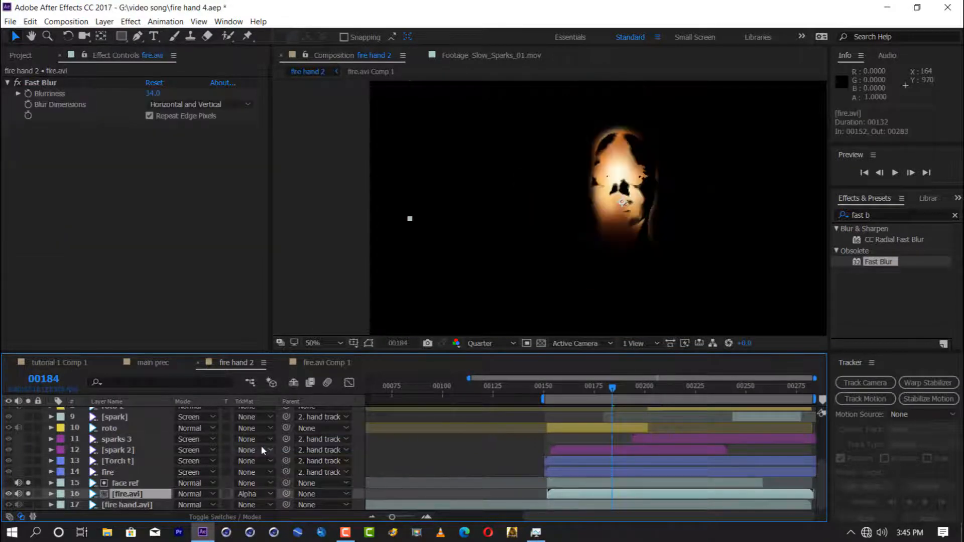
key(t)
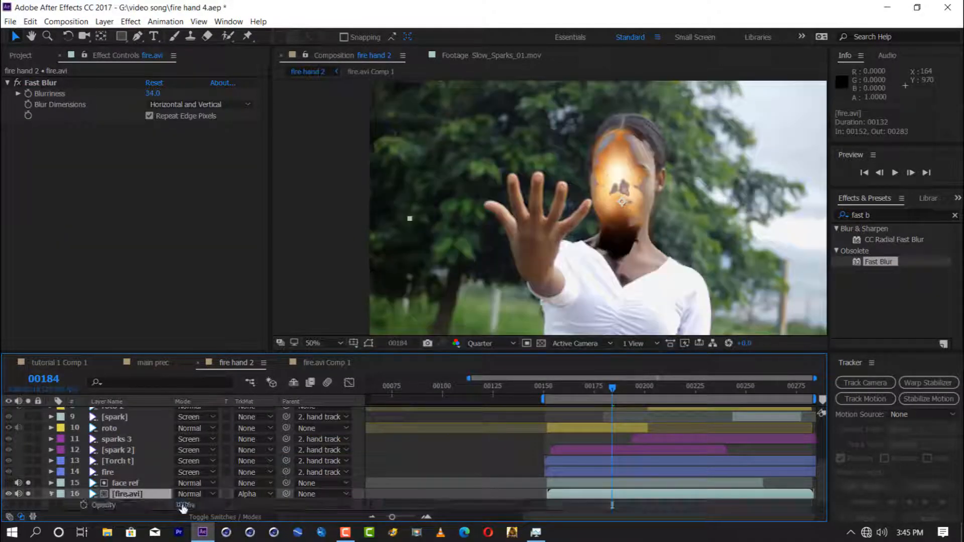
Step: Compare Overlay and Classic Color Dodge on fire.avi, keeping Classic Color Dodge with the opacity at 41%
click(187, 494)
click(206, 262)
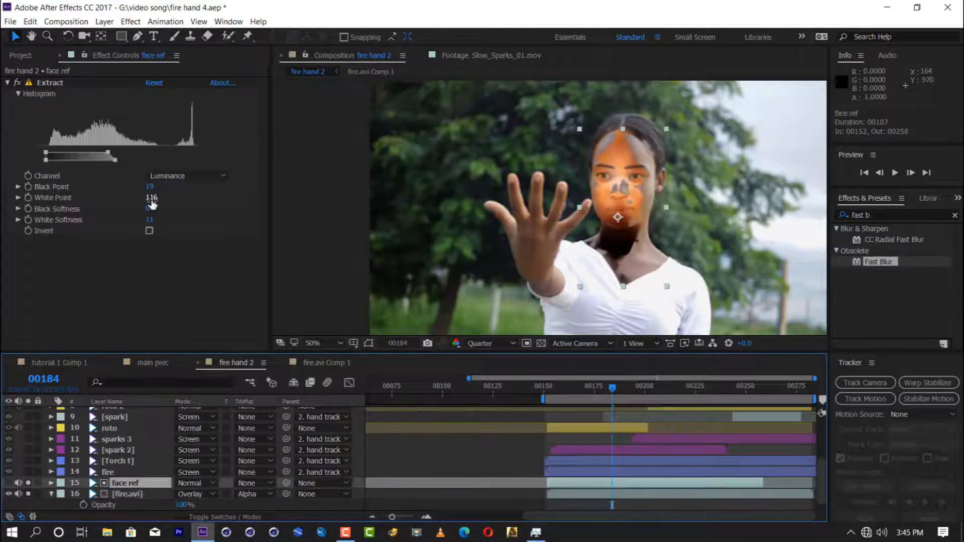
click(194, 494)
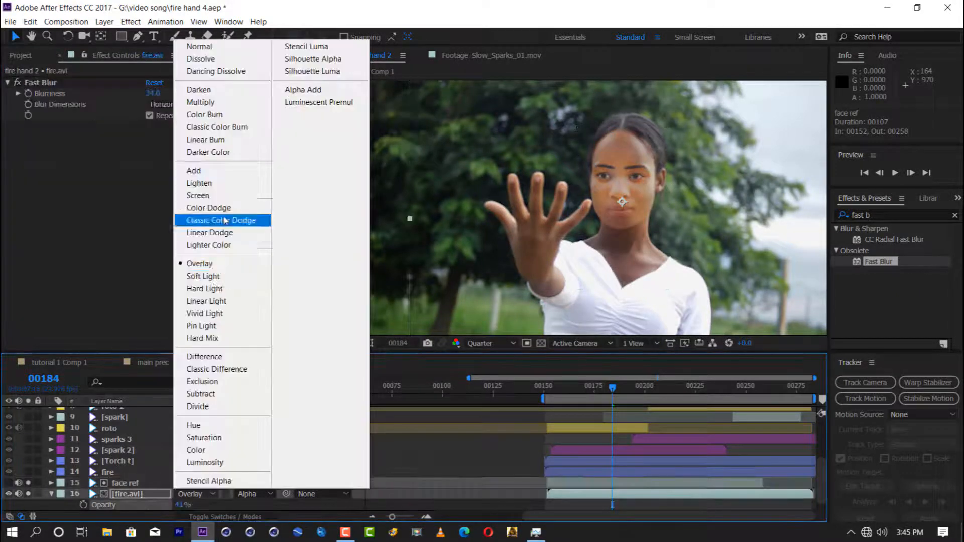
click(193, 224)
Step: Retune face ref's Extract with a Black Point of 27, a higher White Point and White Softness of 82
click(155, 484)
drag(152, 187, 198, 203)
click(51, 494)
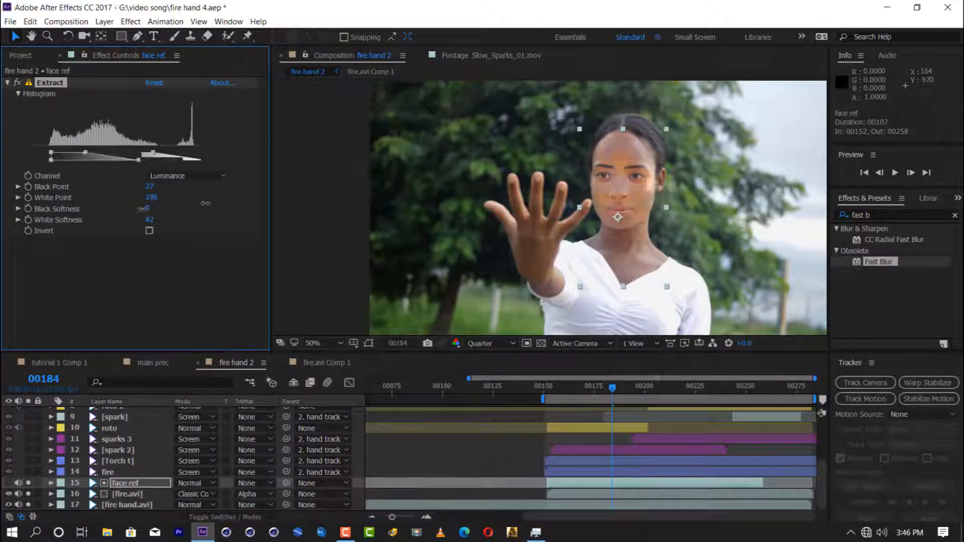
Step: Compare the Normal blending mode with Classic Color Dodge on the matted fire.avi layer
click(126, 494)
click(196, 494)
click(201, 47)
click(186, 496)
click(220, 221)
click(194, 495)
Step: Lower fire.avi's opacity to 34%, preview the face light and set Fast Blur's Blurriness to 119
click(28, 504)
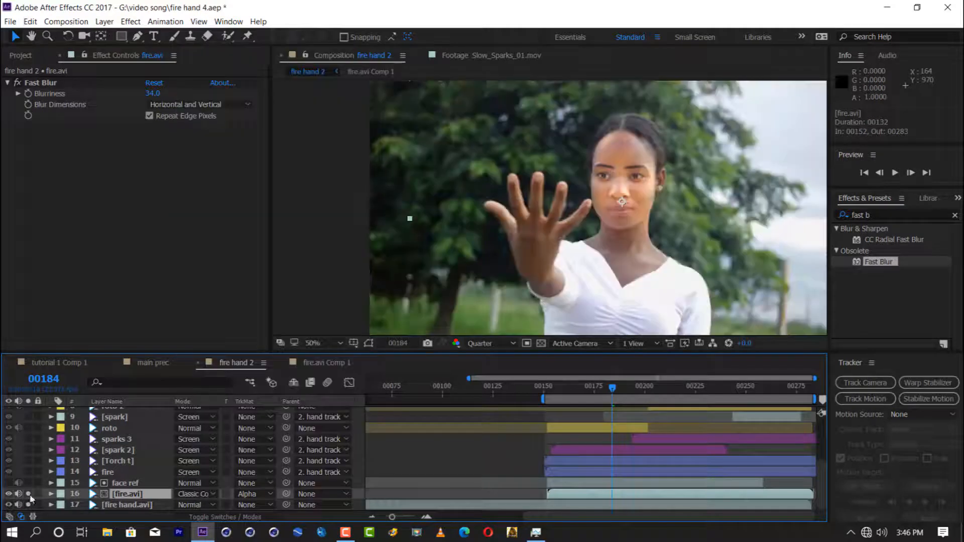
key(t)
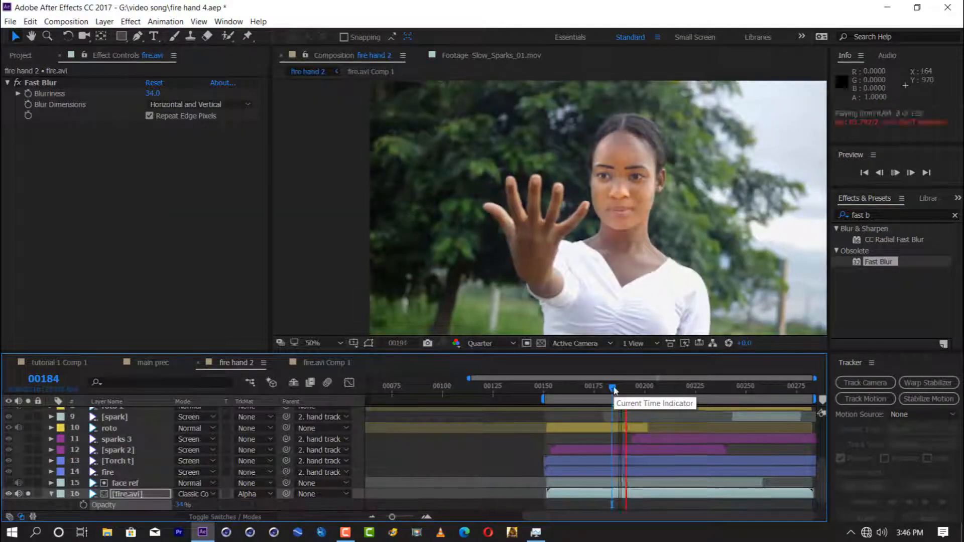
key(space)
drag(153, 94, 196, 94)
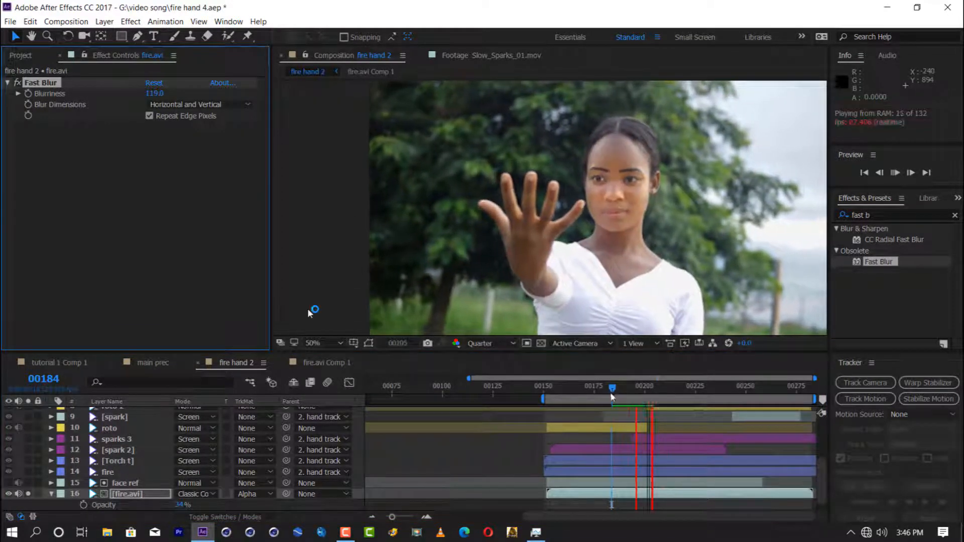
Step: Try another blending mode on the heavily blurred fire.avi layer and return it to Classic Color Dodge
click(194, 494)
click(220, 213)
click(194, 493)
click(220, 221)
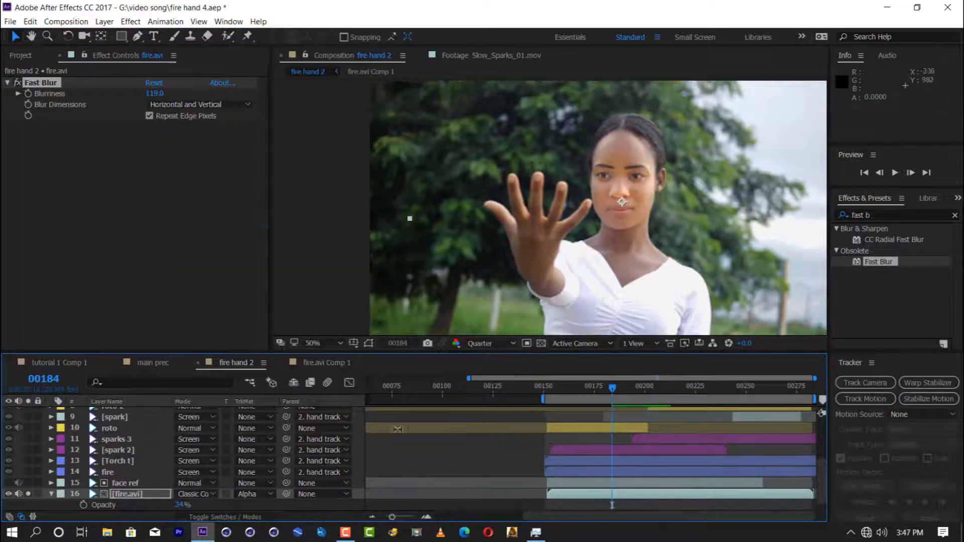
Step: Set face ref's mask feather to 60 pixels and its mask expansion to -31 pixels, and hide the mask outline
click(171, 483)
key(m)
key(m)
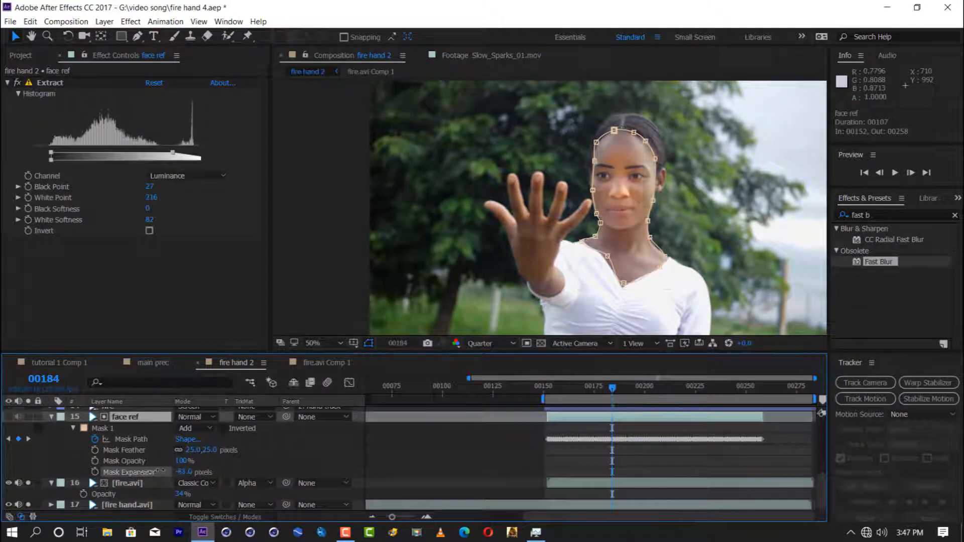
drag(161, 471, 167, 471)
drag(193, 451, 182, 472)
click(368, 344)
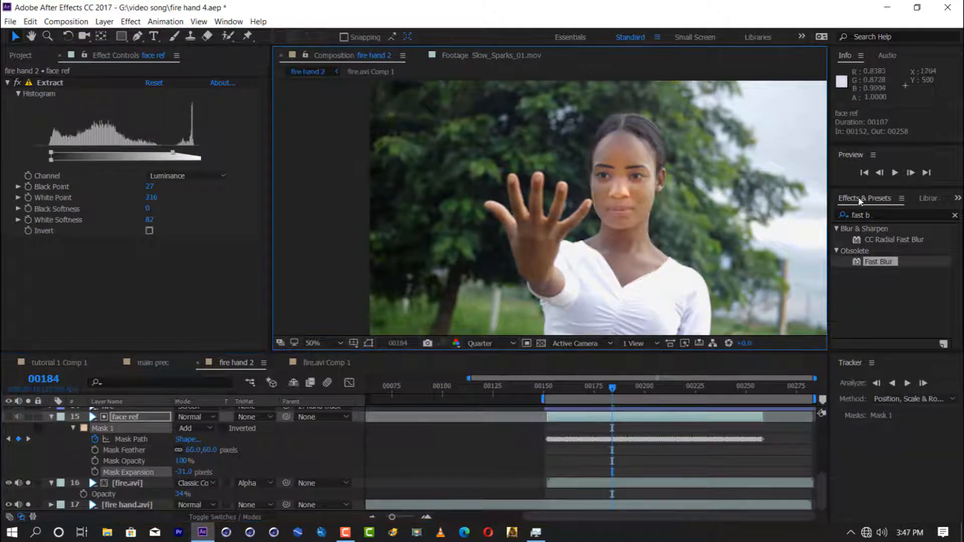
Step: Apply Levels to the matted fire.avi layer and set its Input White to 0.7647
click(860, 215)
text(leve)
drag(874, 295, 129, 483)
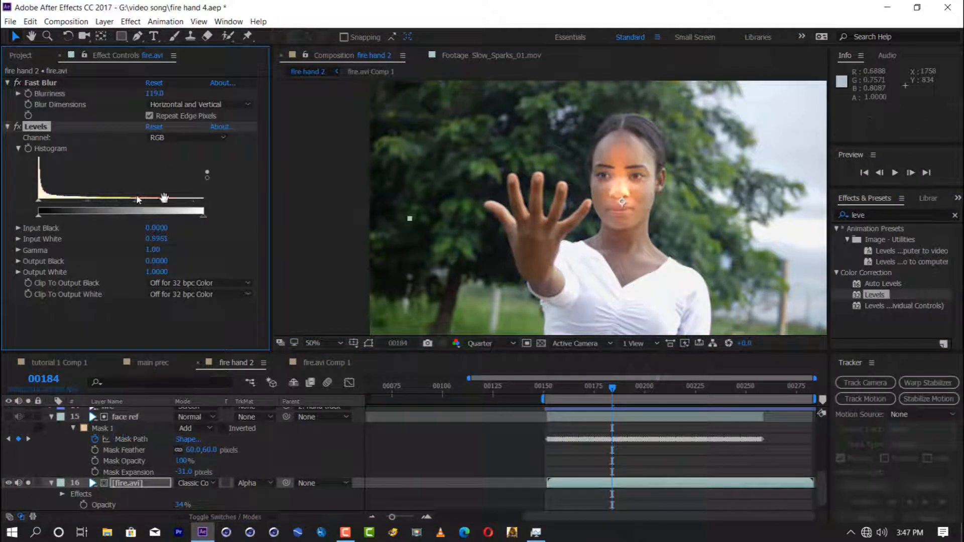
drag(138, 200, 164, 200)
Step: Preview the flickering light on the woman's face from several points in the timeline
key(space)
click(612, 394)
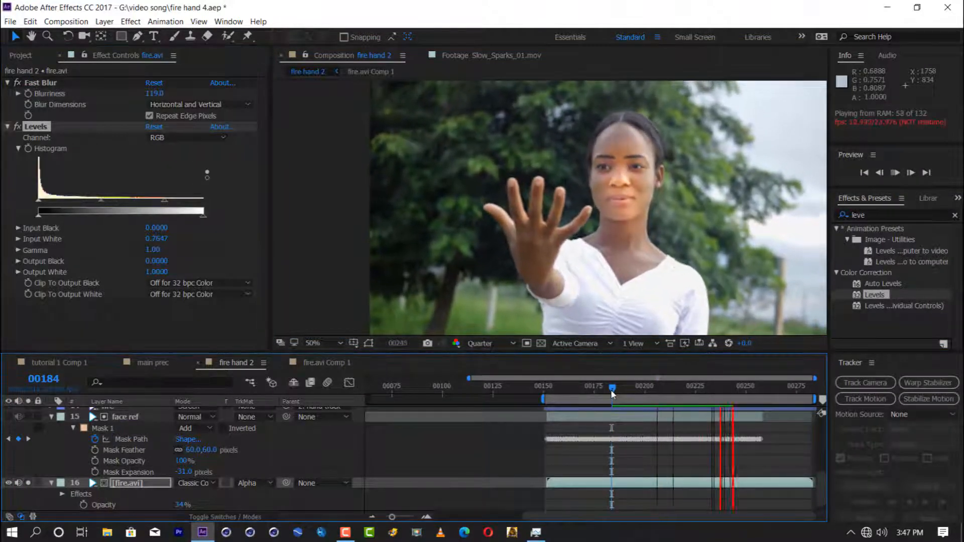
key(space)
key(space)
drag(612, 394, 570, 403)
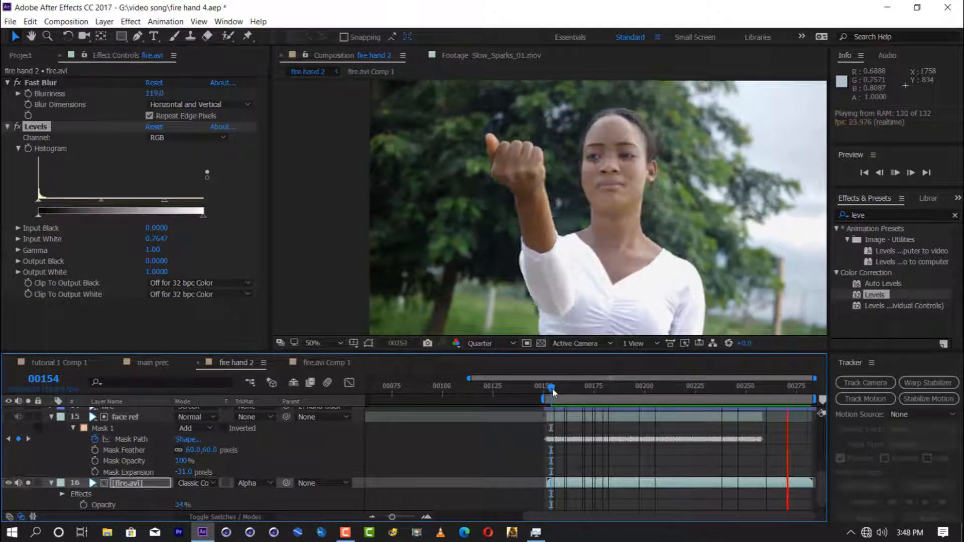
drag(554, 393, 669, 396)
Step: Collapse the properties of the face ref and fire.avi layers and save the project
click(51, 417)
key(ctrl+s)
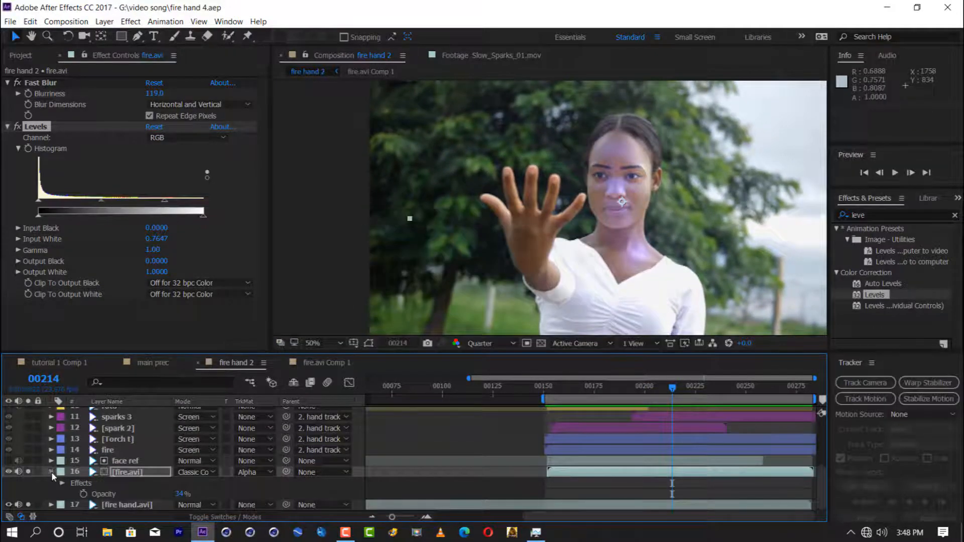
click(51, 472)
Step: Try the Overlay blending mode on the matted fire.avi layer and compare it with another mode at different frames
click(117, 505)
click(197, 495)
click(225, 265)
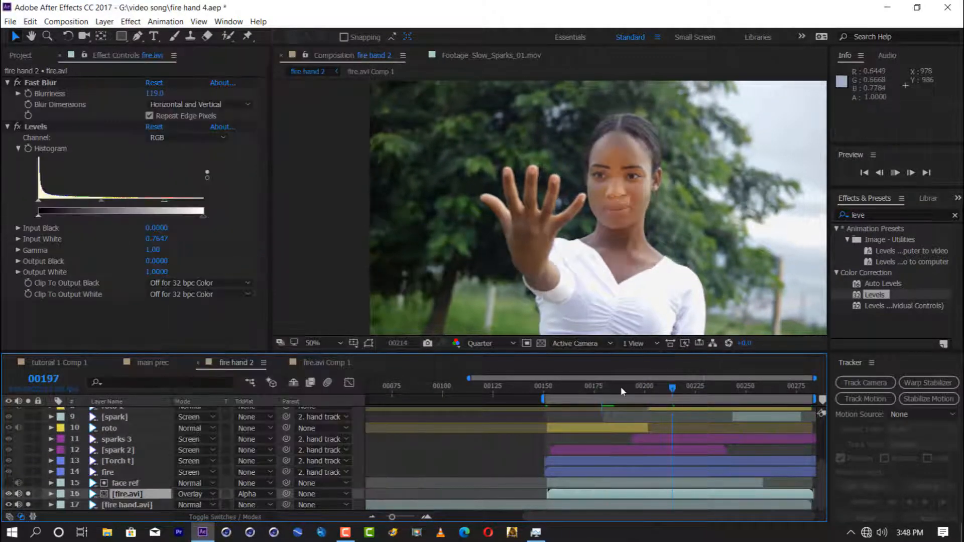
drag(621, 387, 602, 388)
click(193, 494)
click(222, 220)
click(696, 386)
drag(696, 386, 608, 387)
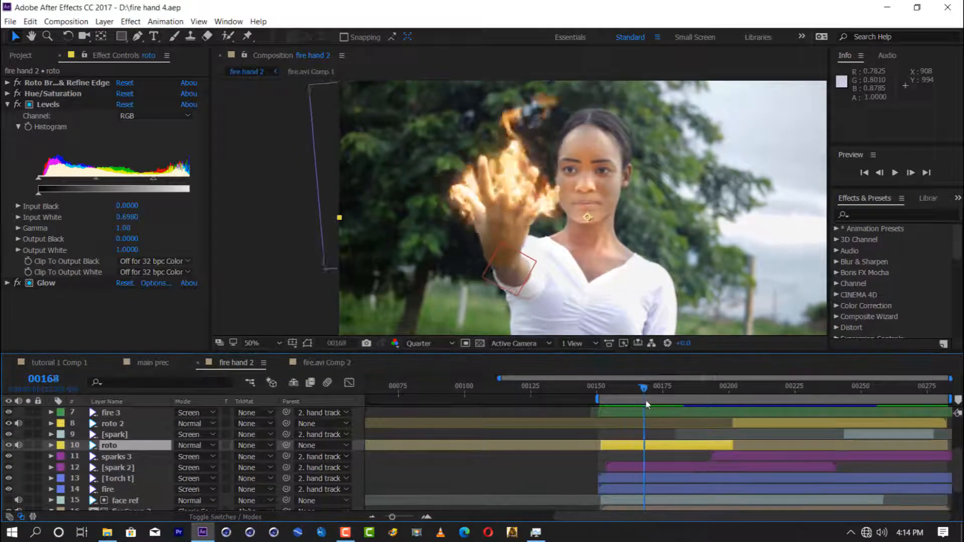
Step: Add the fire.avi footage above all layers of fire hand 2 with Screen blending and save the project
scroll(34, 488, down, 2)
click(29, 505)
scroll(60, 473, up, 4)
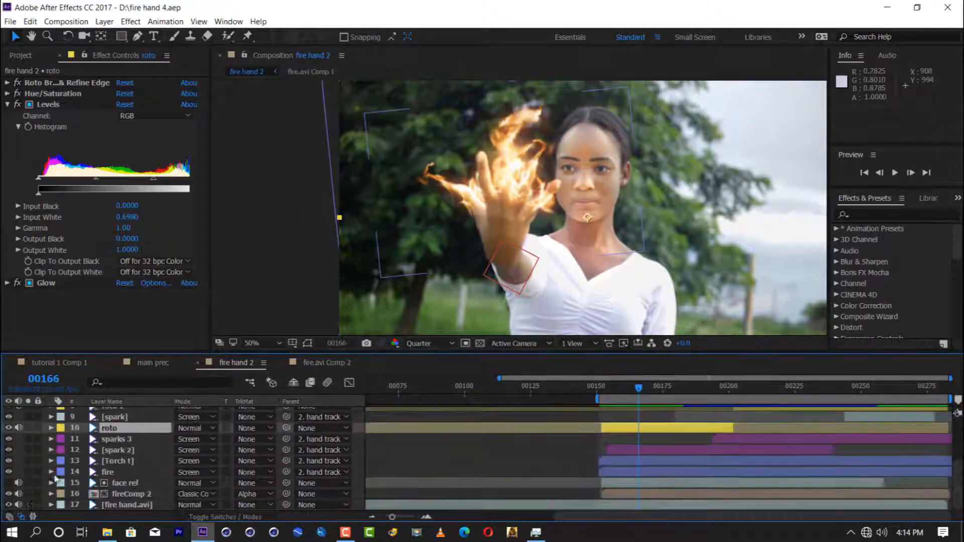
click(20, 55)
drag(34, 172, 98, 411)
click(189, 413)
click(232, 228)
key(ctrl+s)
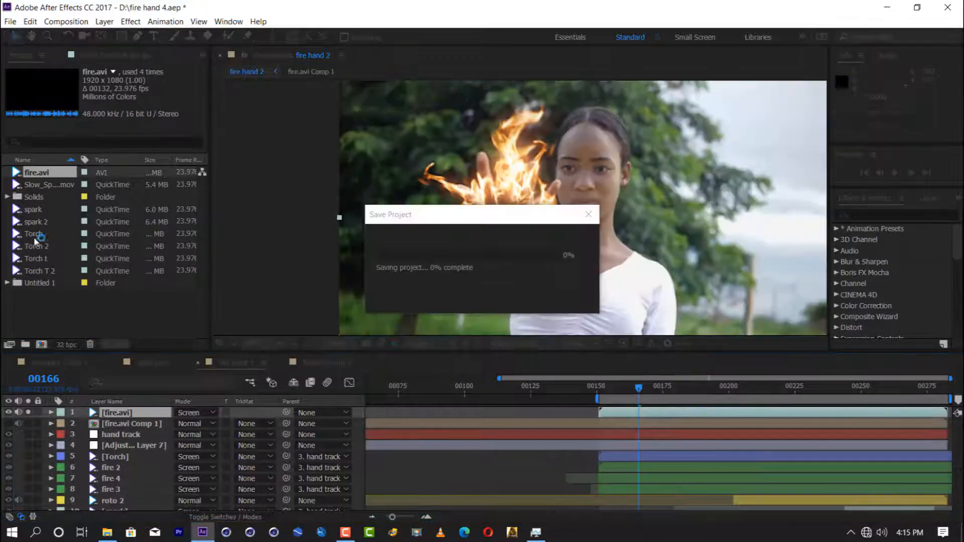
Step: Create a 1920 x 1080 px black solid named flare and apply Optical Flares to it
key(ctrl+y)
text(flare)
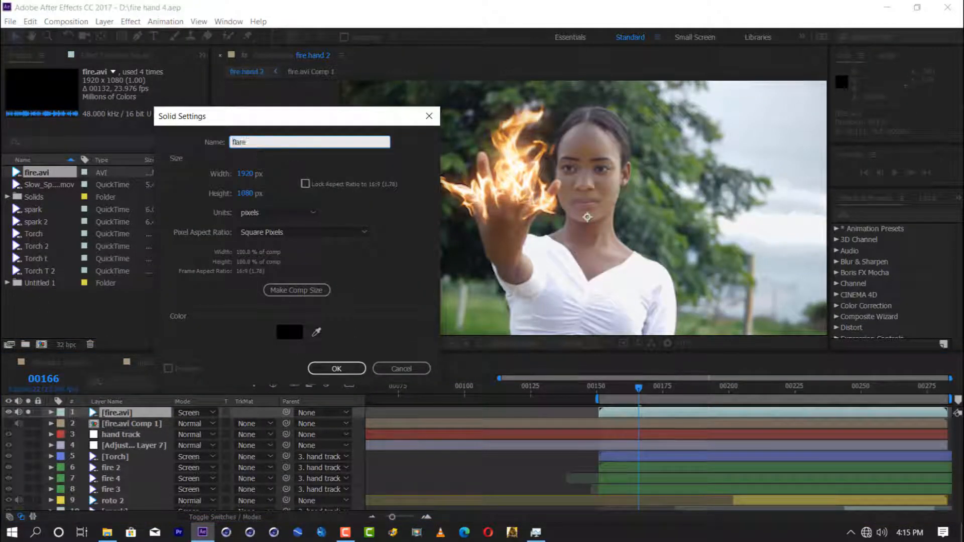
key(Return)
text(opt)
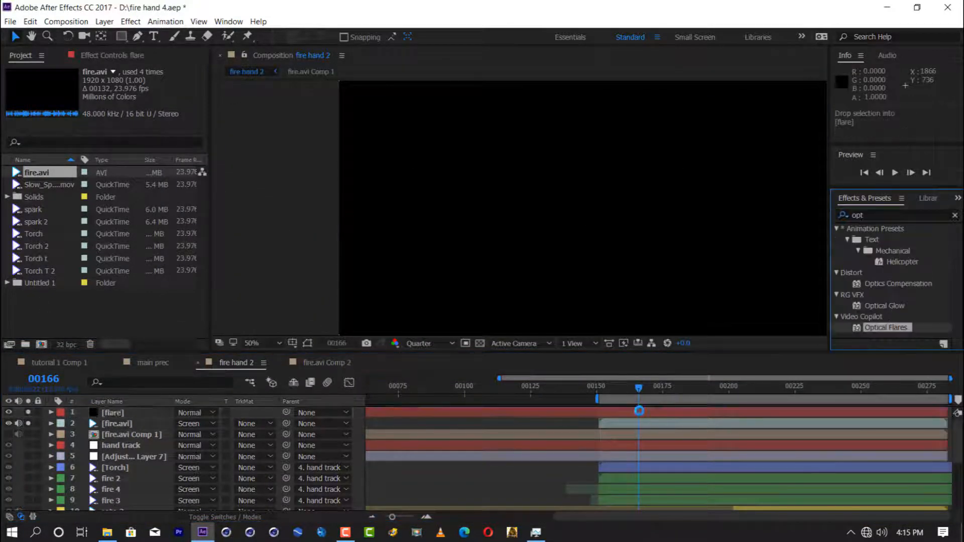
drag(641, 414, 641, 415)
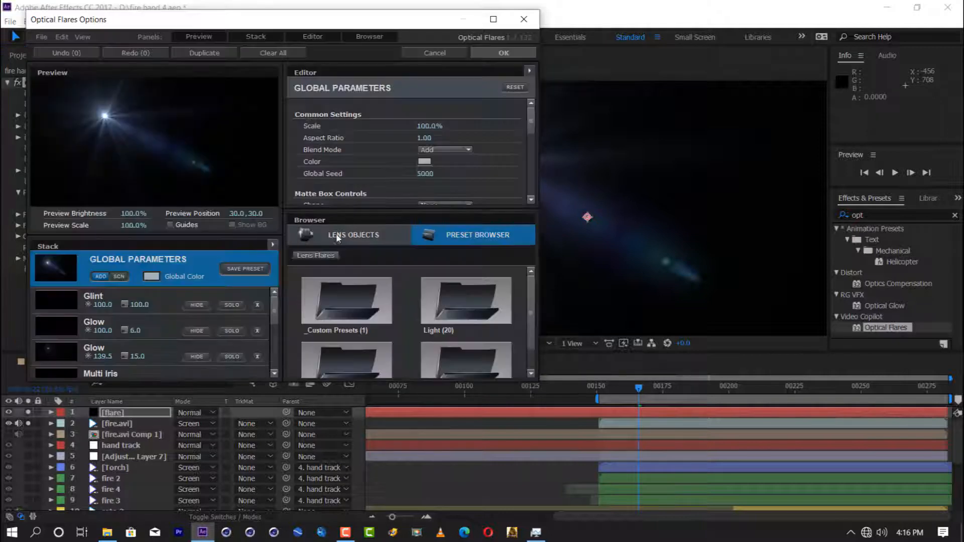
Step: Browse the Optical Flares preset folders and load the Dirty Glass preset from Motion Graphics
click(435, 306)
scroll(433, 305, down, 3)
scroll(435, 306, up, 8)
click(315, 256)
click(466, 329)
click(316, 255)
scroll(457, 326, down, 5)
scroll(457, 326, down, 5)
scroll(457, 325, up, 10)
click(315, 255)
click(391, 332)
scroll(397, 343, down, 1)
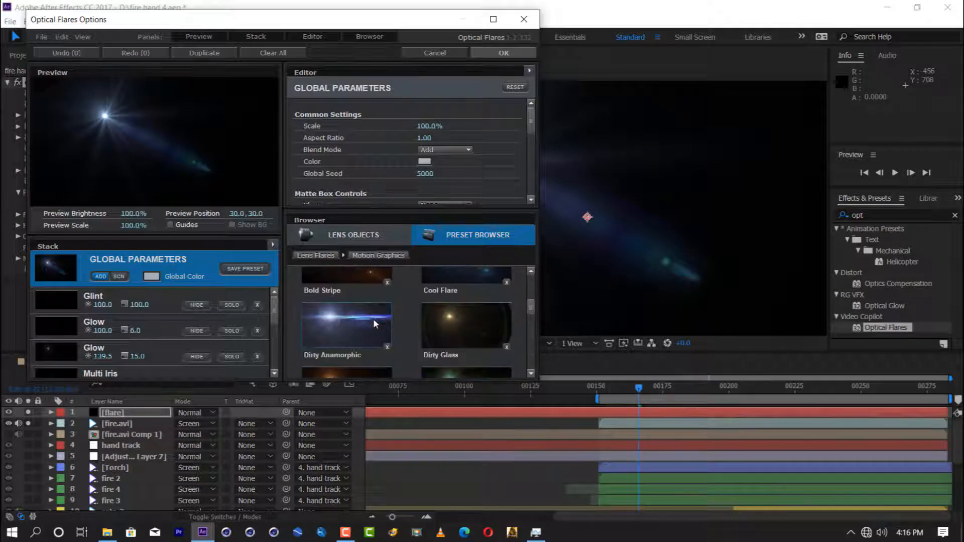
click(433, 331)
Step: Lower the brightness of the flare's Glow element and hide its Streak and Ring elements
drag(107, 304, 112, 308)
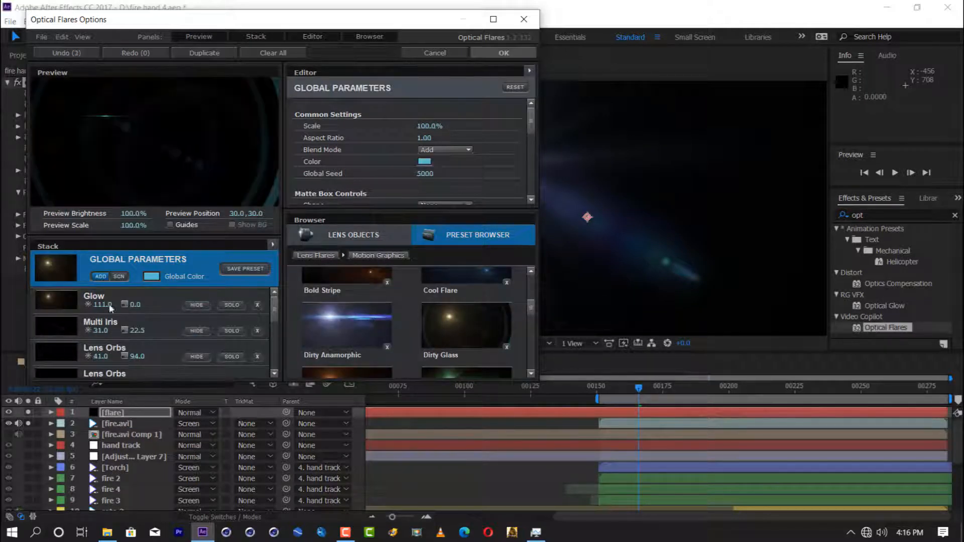
scroll(176, 343, down, 2)
scroll(135, 345, down, 2)
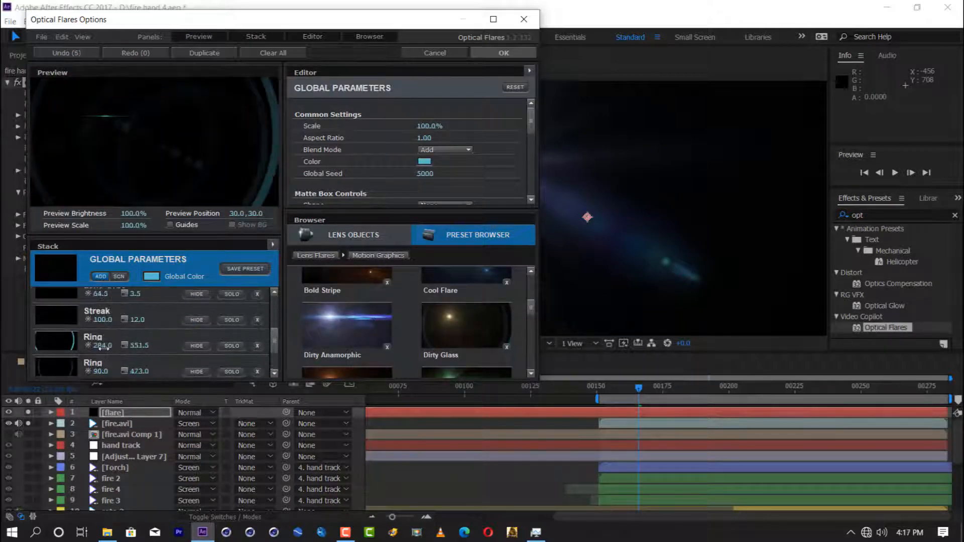
click(196, 320)
click(197, 346)
click(197, 371)
scroll(164, 340, down, 3)
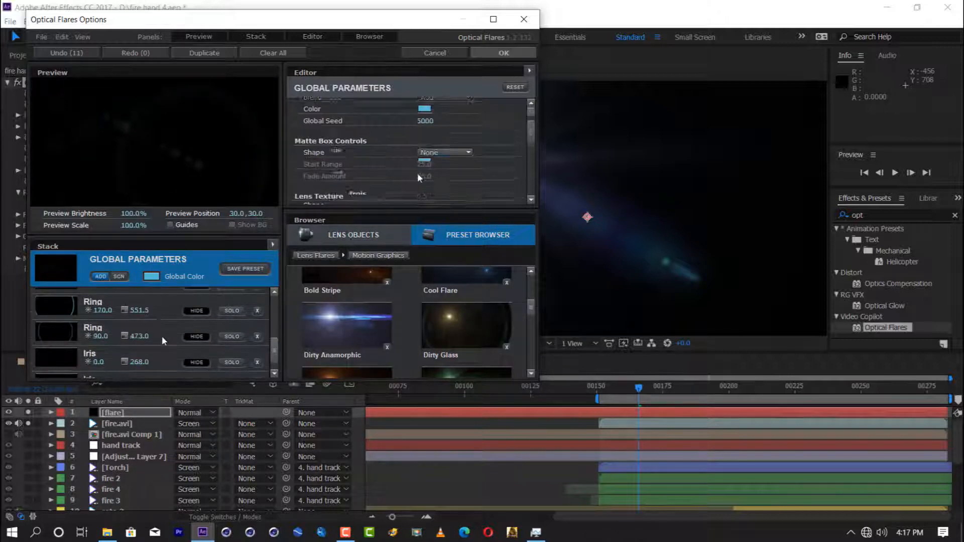
Step: Choose a lens texture image in the flare's global parameters and accept the Optical Flares options
scroll(162, 336, up, 4)
scroll(427, 169, down, 5)
click(443, 173)
click(447, 230)
click(503, 52)
Step: Set the flare layer to Screen blending and give Optical Flares a Brightness of 290 and an orange color
click(193, 413)
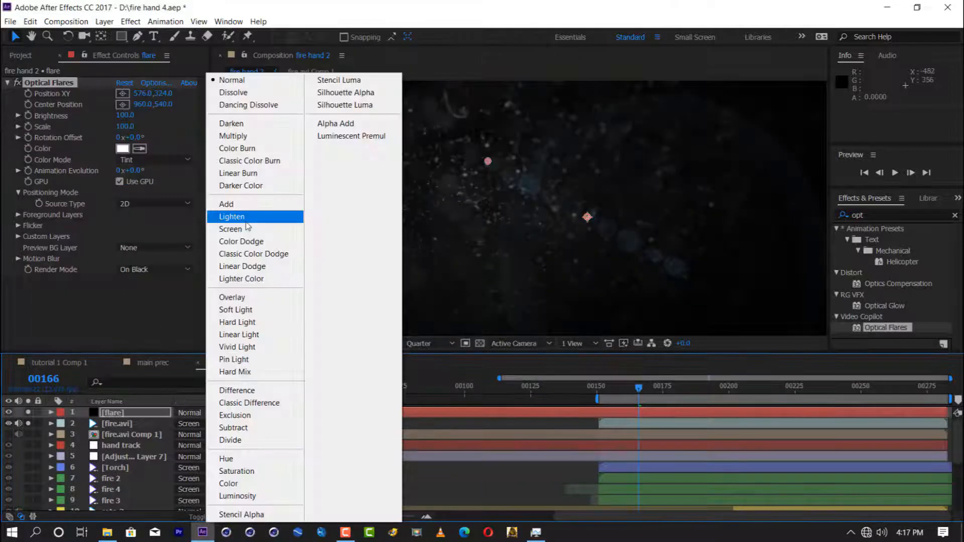
click(244, 229)
drag(126, 115, 136, 125)
click(123, 148)
drag(376, 426, 377, 420)
click(292, 296)
click(479, 267)
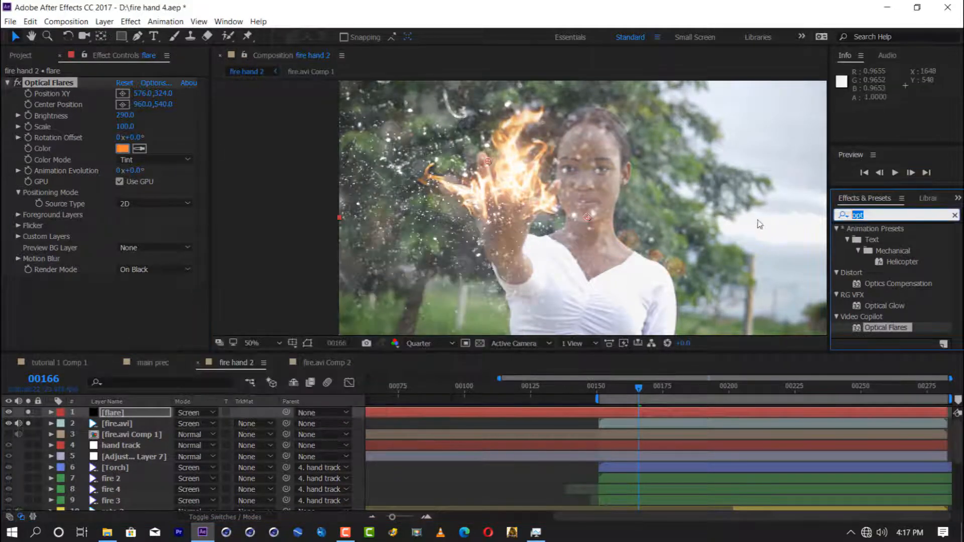
Step: Change the global color in the Optical Flares options to orange
click(155, 83)
click(424, 162)
click(199, 342)
click(162, 220)
click(241, 340)
click(504, 53)
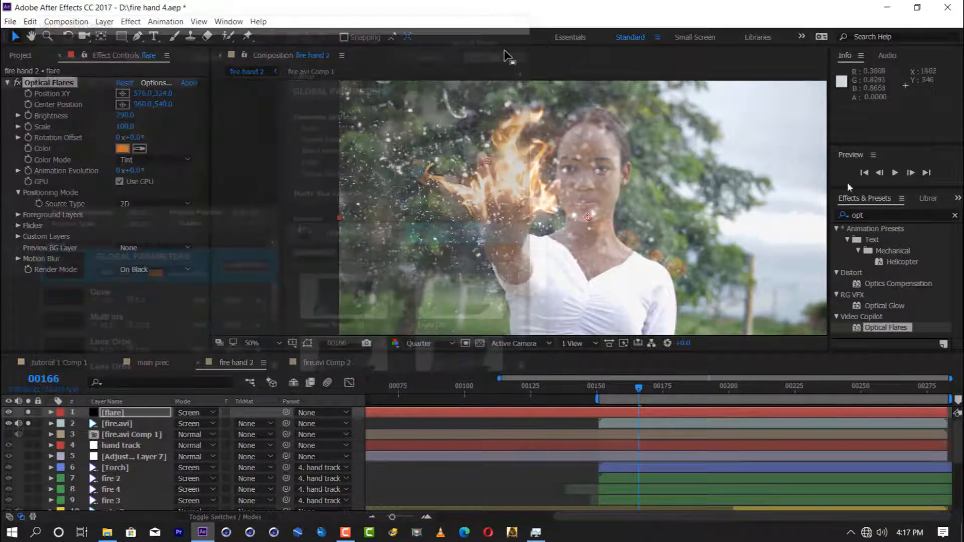
Step: Apply Tint to flare with white mapped to light orange, and add Gaussian Blur (Legacy) with a Blurriness of 2.0
click(883, 215)
text(t)
drag(344, 355, 152, 411)
click(122, 303)
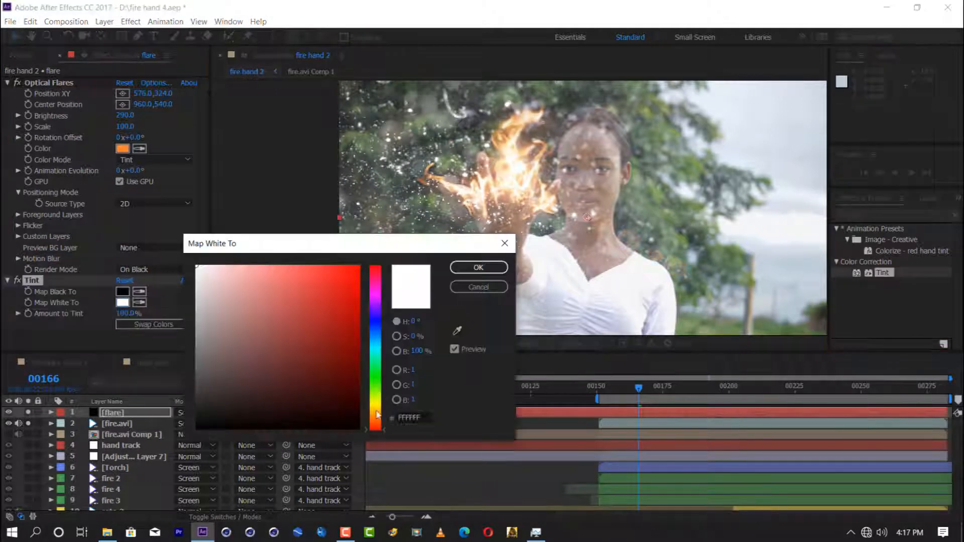
click(376, 417)
click(340, 275)
click(479, 267)
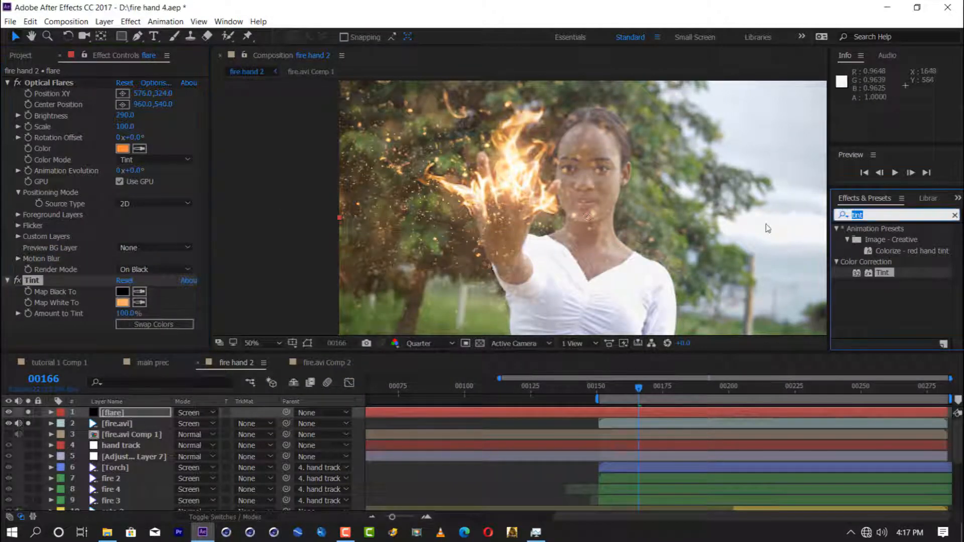
text(gau)
drag(883, 262, 126, 334)
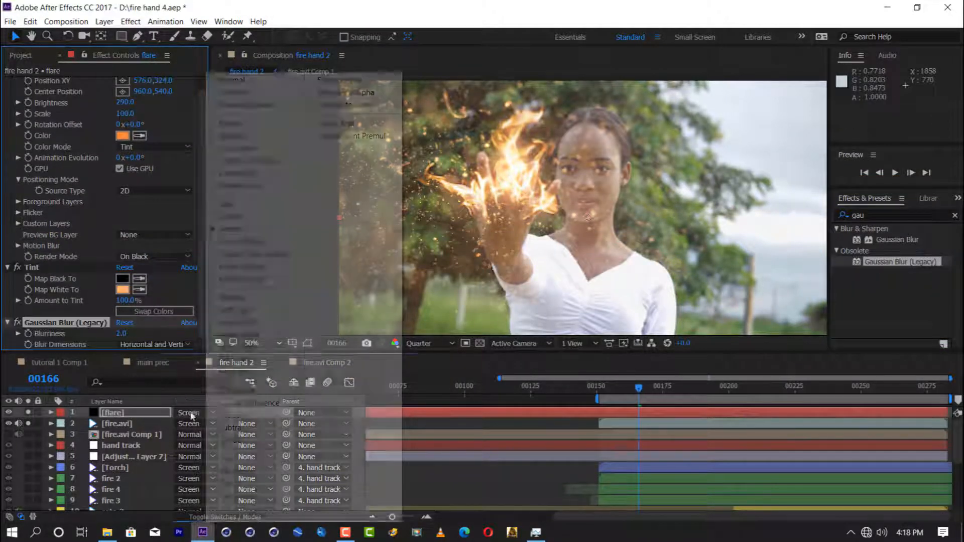
Step: Try the Classic Color Dodge, Color Dodge and Overlay blending modes on the flare layer
click(190, 413)
click(250, 255)
click(201, 413)
click(241, 242)
click(200, 413)
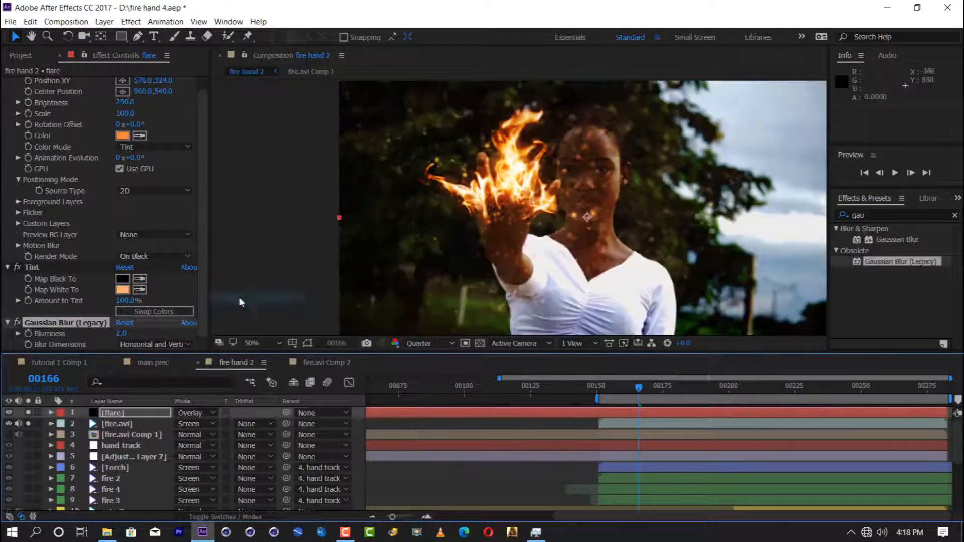
click(241, 299)
Step: Set Optical Flares' Render Mode to On Transparent and try the flare layer with Classic Color Dodge blending
scroll(80, 307, up, 1)
click(201, 412)
click(230, 247)
click(200, 412)
click(241, 253)
click(201, 413)
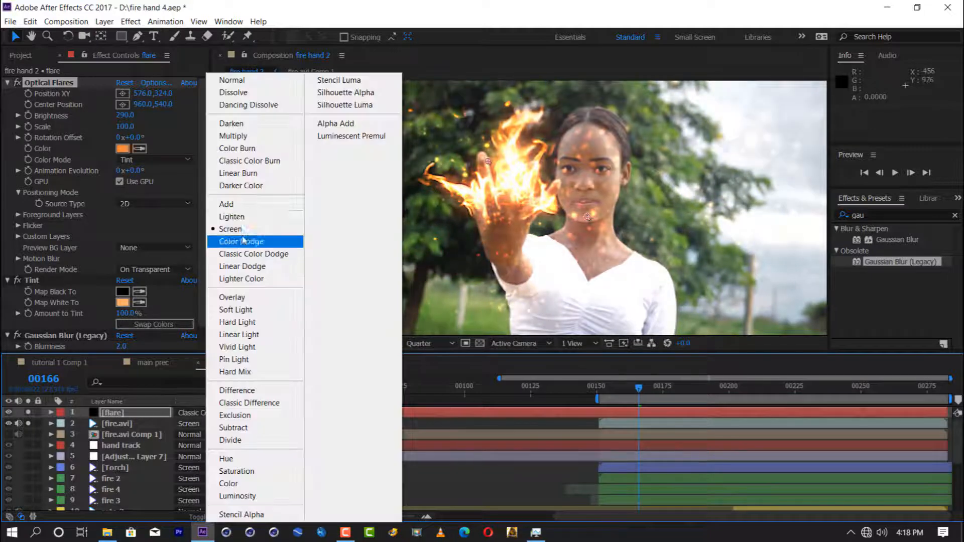
click(246, 254)
Step: Try other blending modes on the top fire.avi layer and return it to Screen
click(201, 423)
click(232, 80)
click(201, 424)
click(233, 217)
click(201, 424)
click(234, 234)
Step: Cycle the flare layer through further blending modes to Linear Light and set Tint's Amount to Tint to 59%
click(201, 413)
click(240, 84)
click(206, 414)
click(256, 278)
click(206, 412)
click(231, 308)
click(206, 413)
click(230, 334)
drag(128, 313, 103, 312)
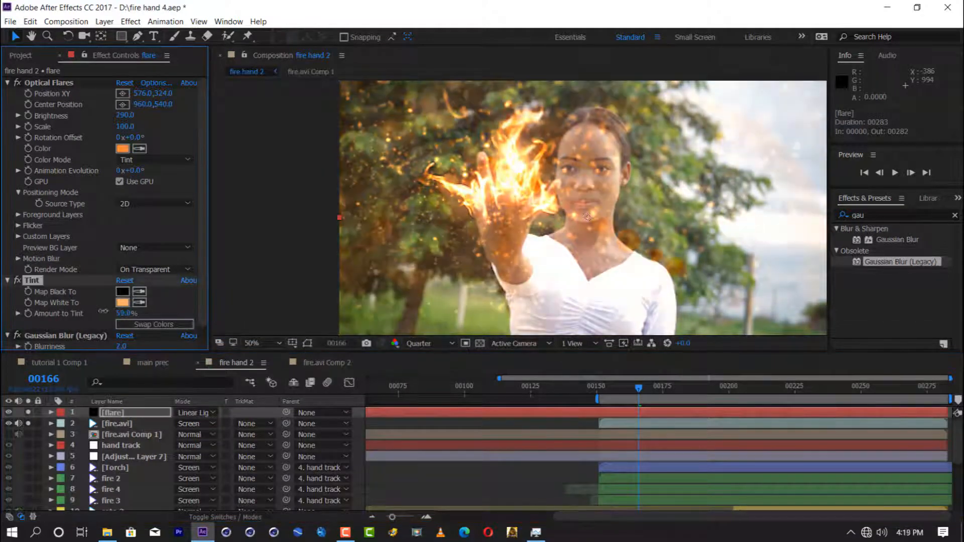
Step: Set Optical Flares' color to white and change the flare layer's blending mode to Lighten
click(122, 149)
click(197, 266)
click(478, 268)
click(204, 412)
click(247, 416)
click(204, 413)
click(266, 123)
click(203, 413)
click(271, 171)
Step: Set the flare's lens texture image to Smudgy in the Optical Flares options
click(153, 83)
scroll(455, 170, down, 4)
click(452, 155)
click(454, 226)
click(452, 155)
click(452, 283)
click(503, 53)
Step: Change the flare's lens texture image to Spaztic and accept the Optical Flares options
click(156, 84)
scroll(448, 179, down, 4)
click(450, 138)
click(450, 142)
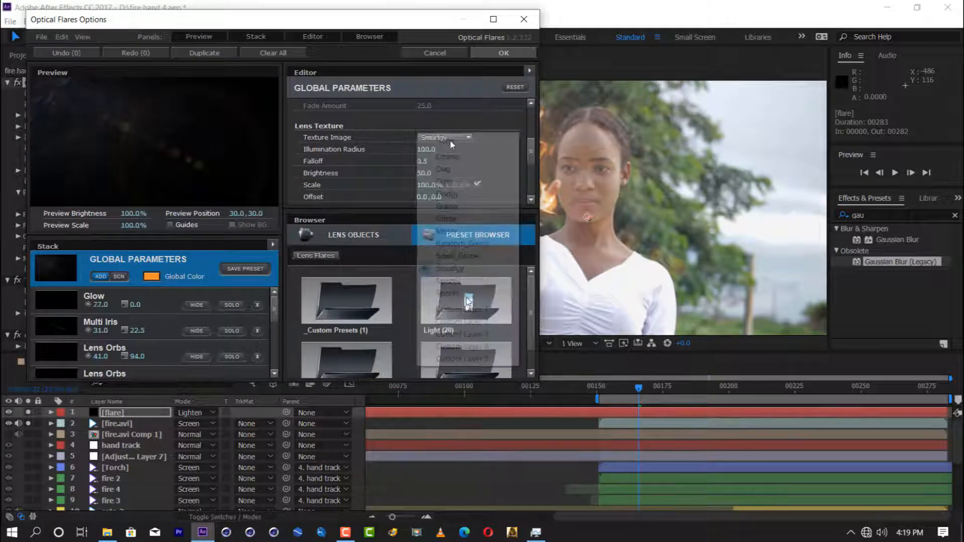
click(448, 137)
click(450, 280)
click(503, 53)
Step: Switch the flare's lens texture image back to Smudgy and its global blend mode to Screen
click(156, 83)
scroll(452, 151, down, 3)
click(445, 190)
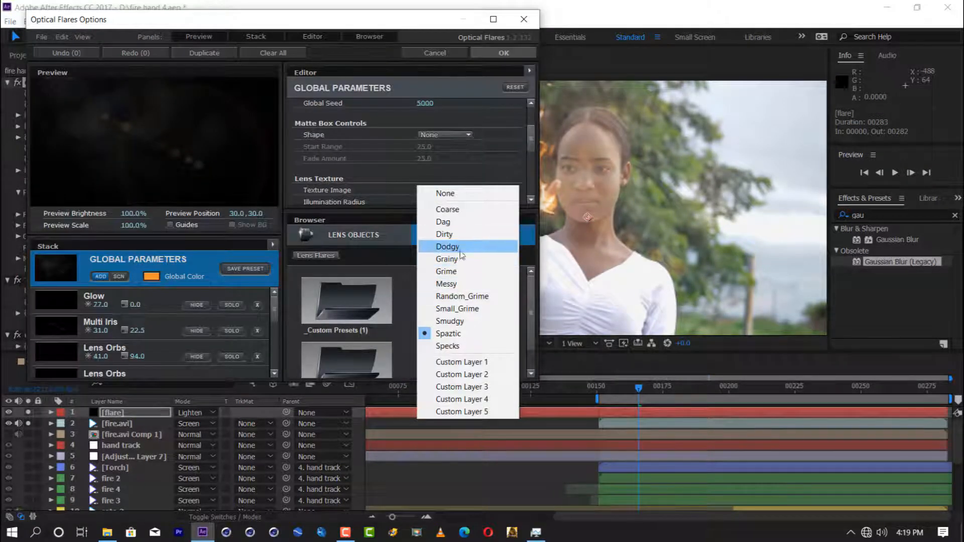
click(462, 324)
click(457, 131)
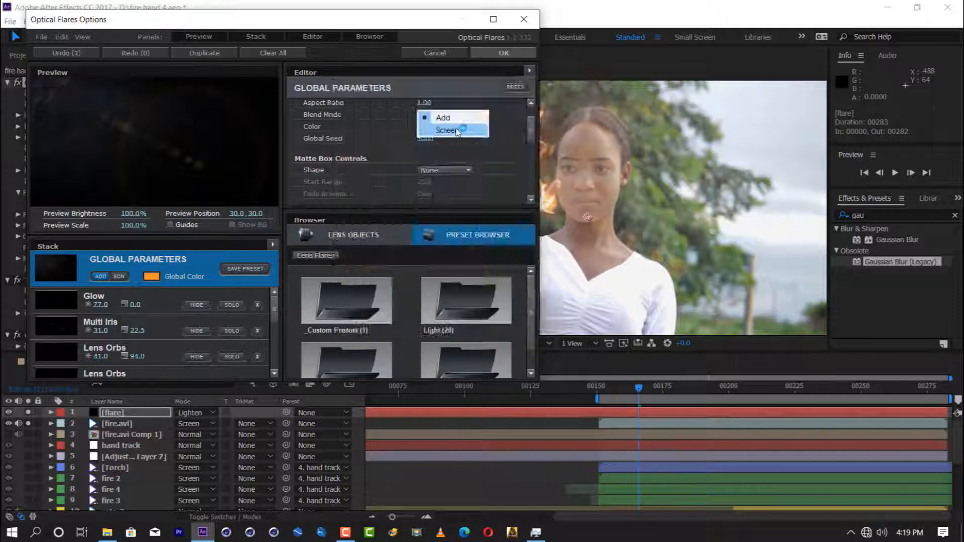
click(503, 54)
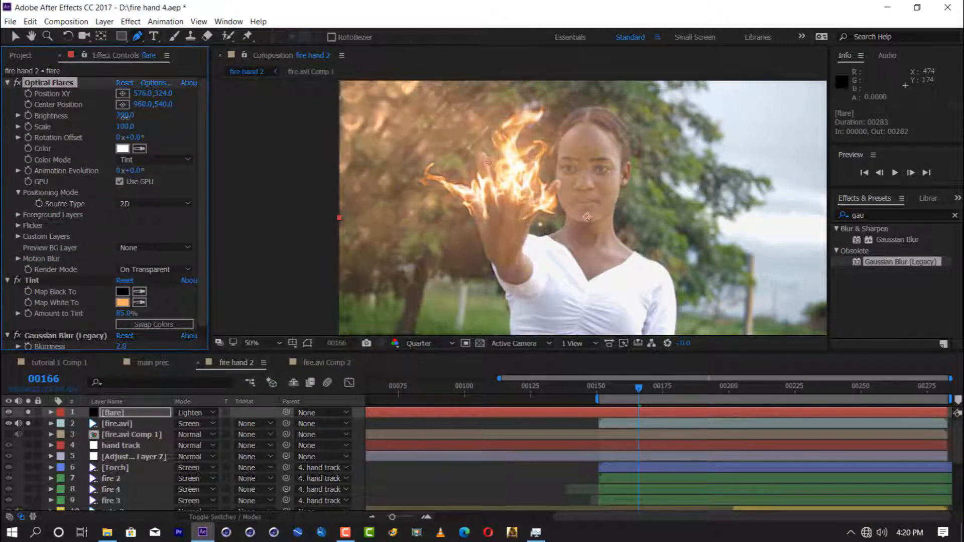
Step: Apply Glow to the flare layer between Optical Flares and Tint, and set Amount to Tint to 89%
click(883, 215)
text(glow)
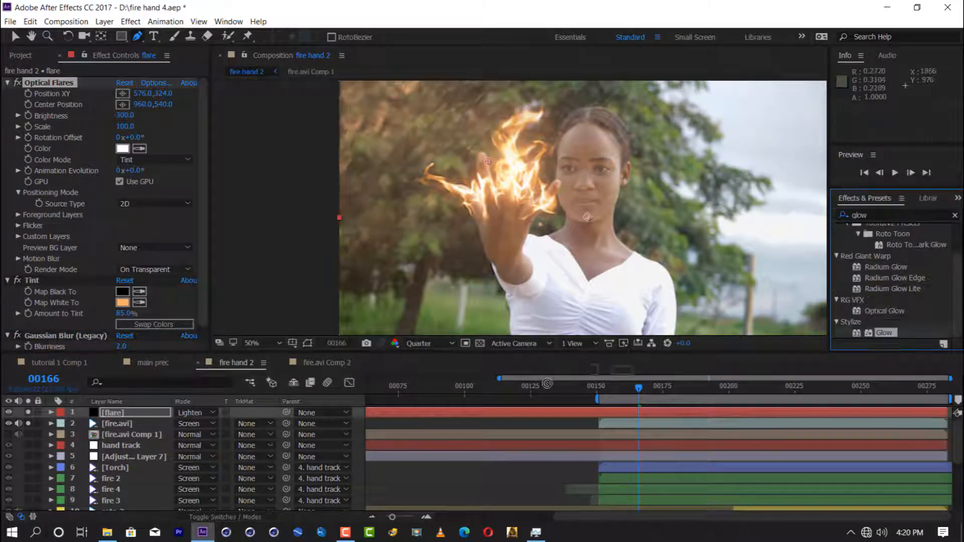
drag(879, 340, 119, 239)
drag(43, 161, 17, 296)
click(18, 293)
drag(126, 324, 139, 325)
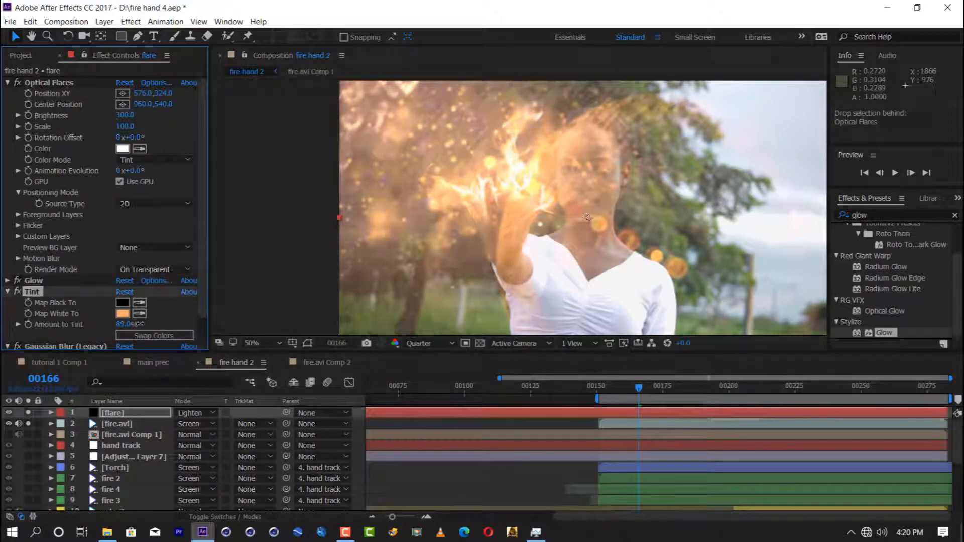
Step: Set Glow's threshold to 83.9% and radius to 0.0, and Gaussian Blur's Blurriness to 5.0
click(7, 292)
click(6, 281)
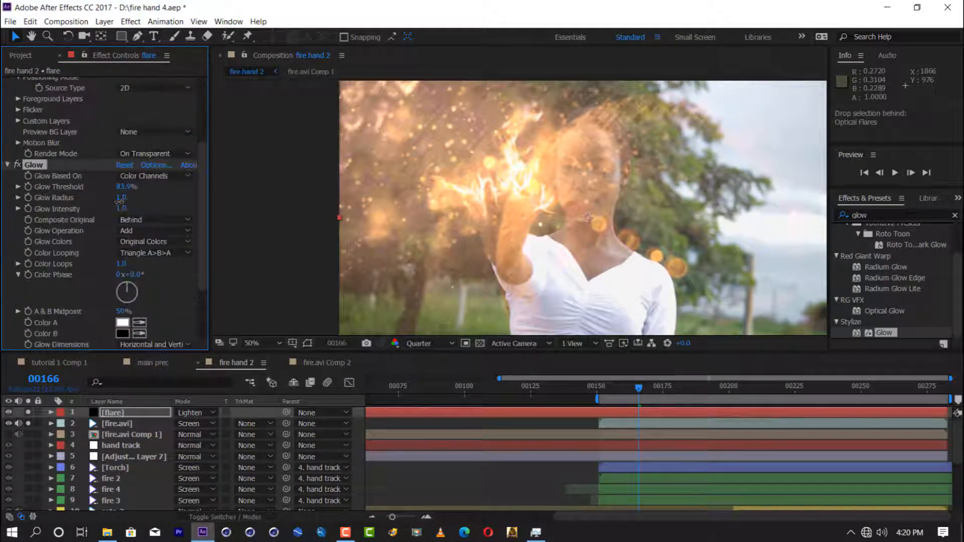
scroll(116, 324, down, 3)
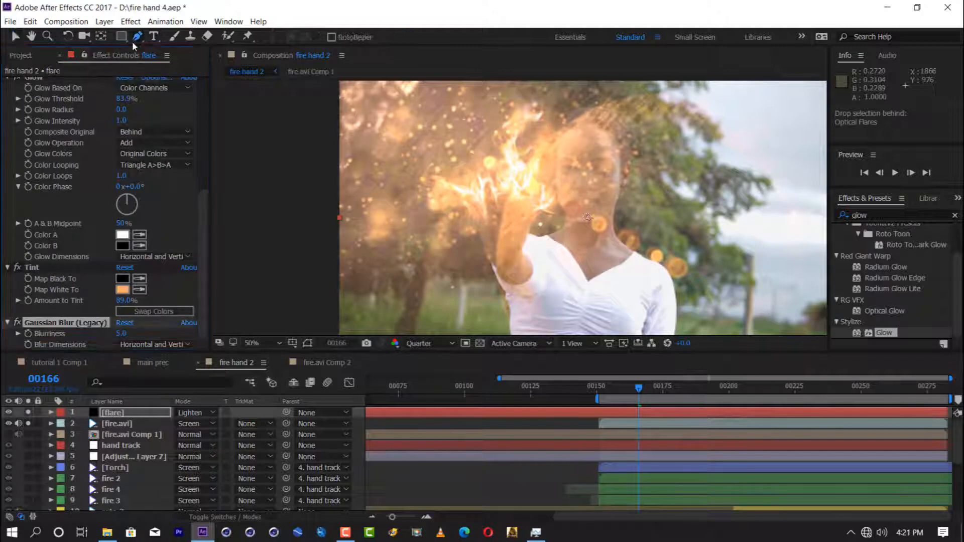
Step: Try Screen and Soft Light as the flare layer's blending mode, and return it to Lighten
click(196, 413)
click(231, 229)
click(196, 412)
click(259, 279)
click(196, 412)
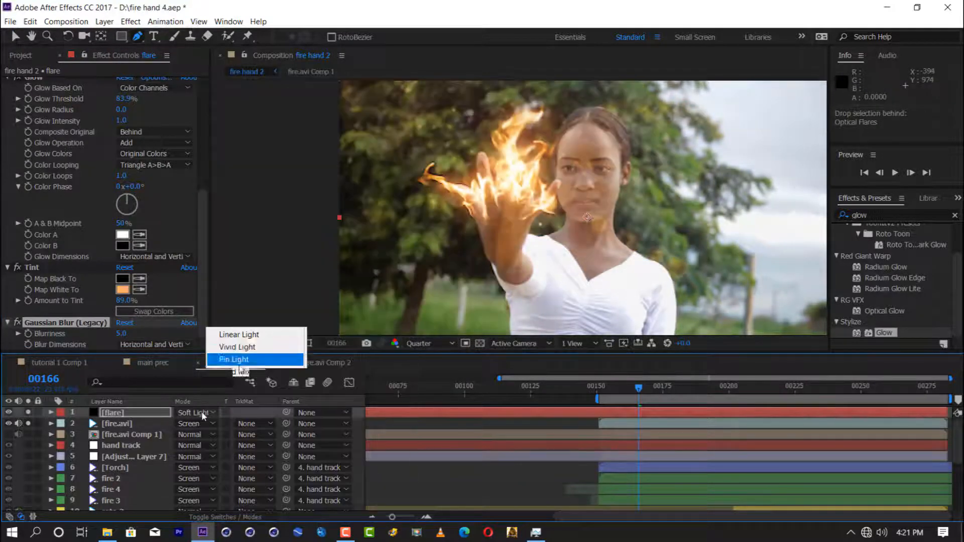
click(253, 218)
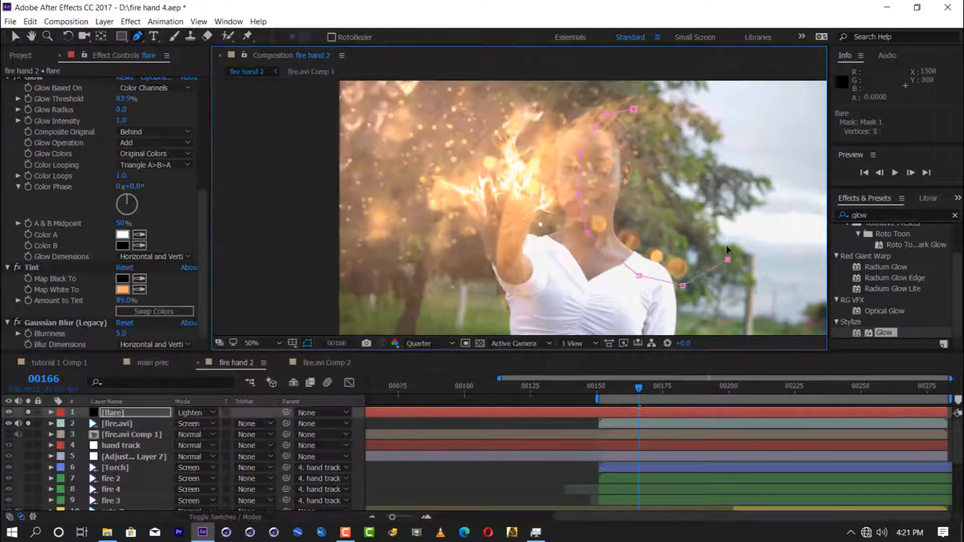
Step: Mask the flare layer with a freehand path over the woman's face and the background beside it, feathered 89 pixels
key(f)
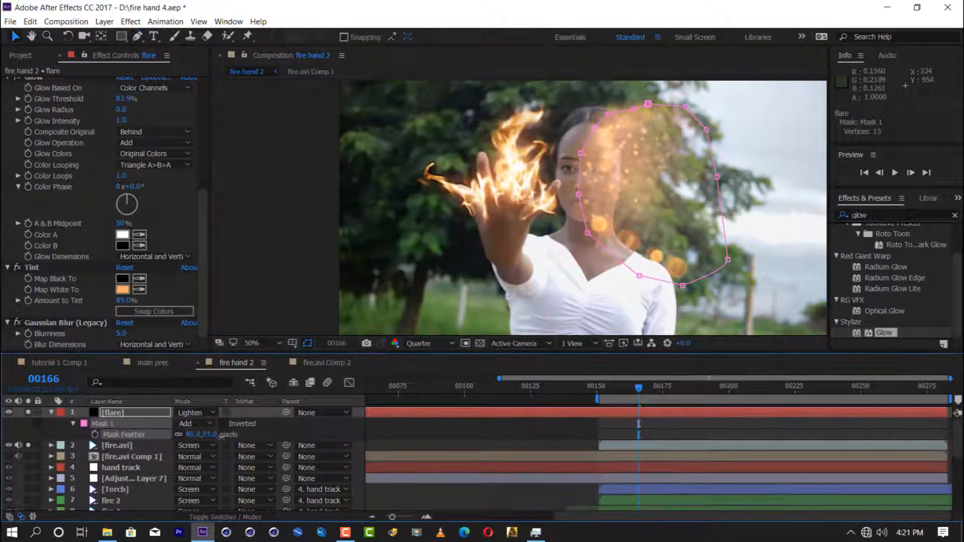
click(225, 423)
click(308, 344)
Step: Pre-compose the flare layer with all its attributes moved inside, and set the new layer's blending mode to Screen
right_click(151, 413)
click(183, 428)
click(372, 268)
click(514, 341)
click(196, 413)
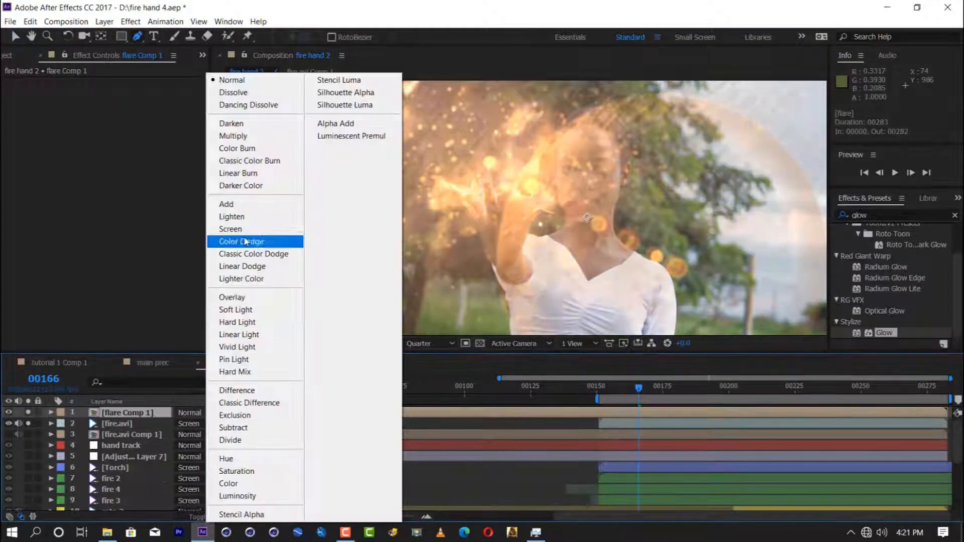
click(231, 231)
Step: Draw a closed freehand mask from the woman's face across the background beside her on the pre-composed flare, and feather it
click(653, 112)
key(v)
key(f)
drag(193, 434, 253, 454)
Step: Apply Levels to the pre-composed flare and set the Alpha channel's gamma to 0.41
double_click(871, 213)
text(leve)
drag(874, 294, 126, 415)
drag(211, 157, 252, 158)
drag(121, 158, 165, 158)
click(176, 155)
Step: Add the expression wiggle(10,20) to the pre-composed flare's Opacity and preview the flicker
click(119, 415)
key(t)
alt+click(84, 424)
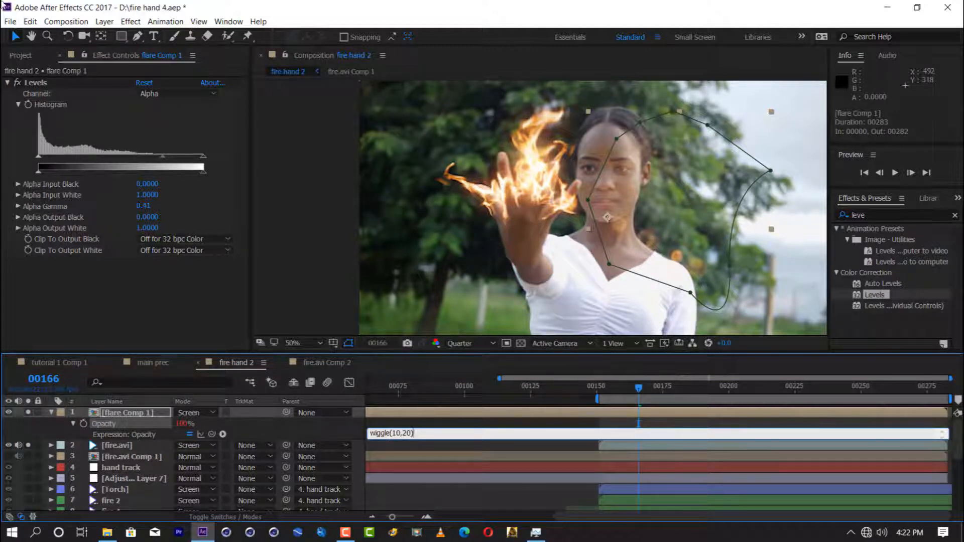
key(KP_Enter)
key(space)
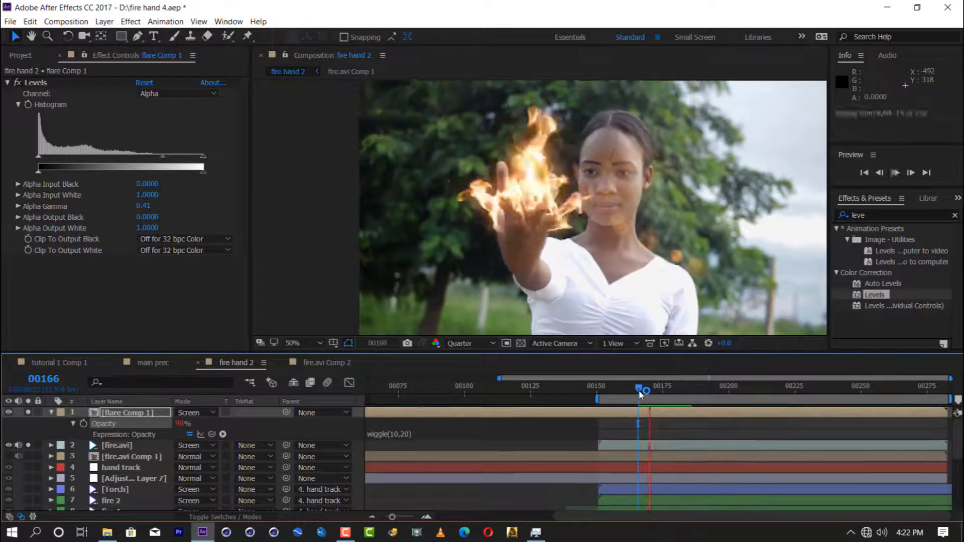
Step: Change the flare's Opacity expression to wiggle(7,50) and preview the flicker again
double_click(396, 433)
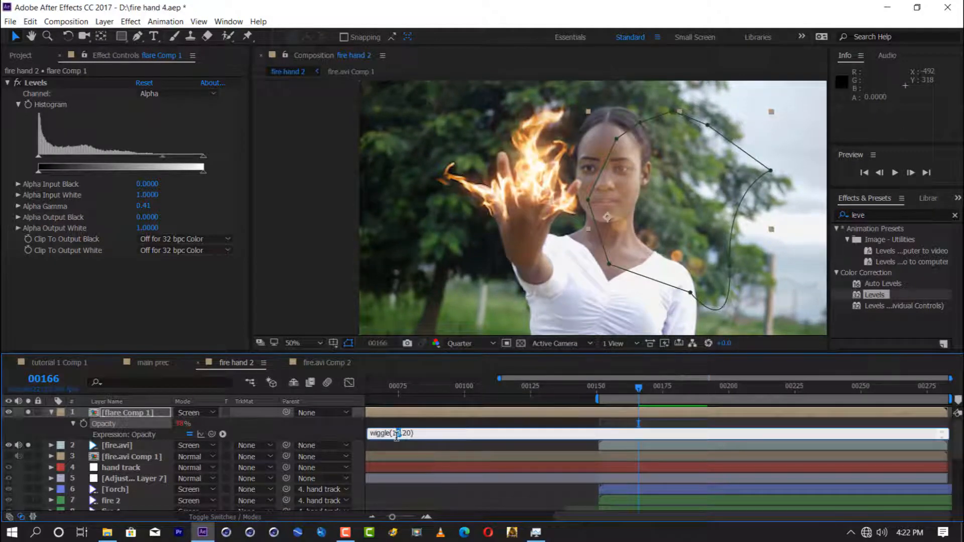
text(7)
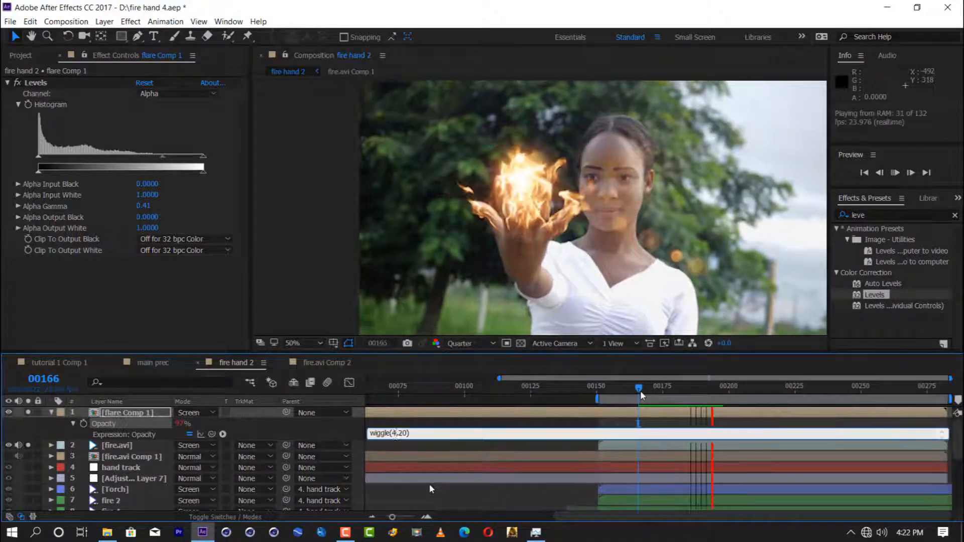
key(KP_Enter)
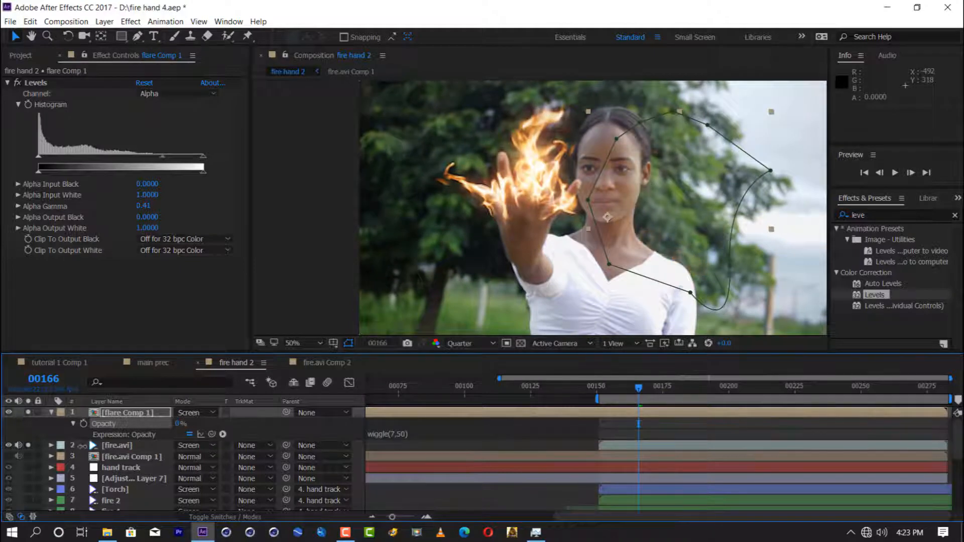
key(space)
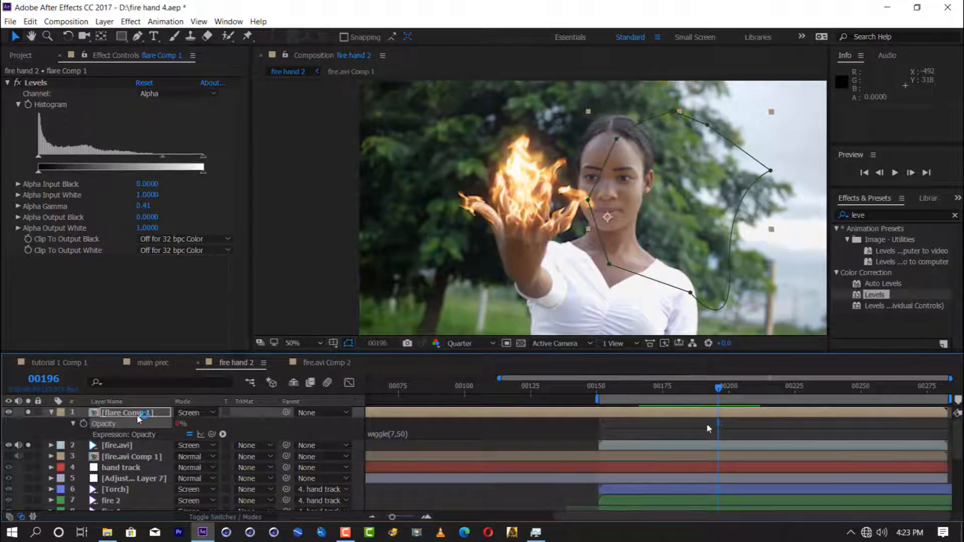
Step: Extend the flare's Opacity keyframes with ones at frame 212 and about frame 232, and preview the animation
click(761, 395)
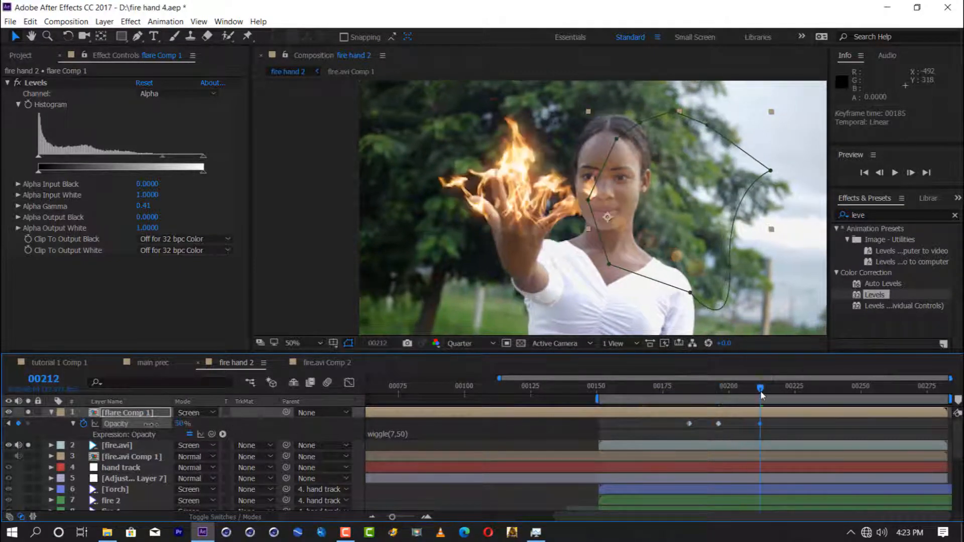
click(813, 389)
key(space)
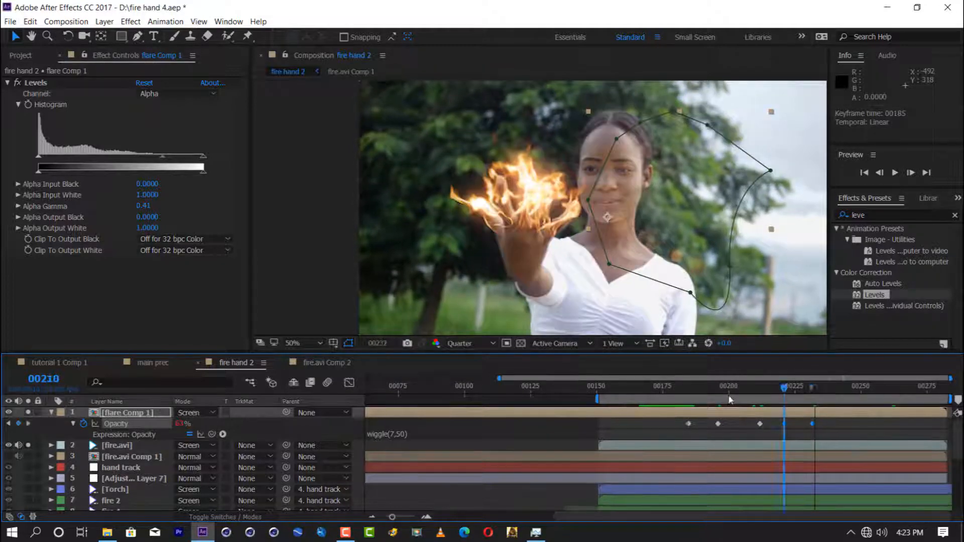
key(space)
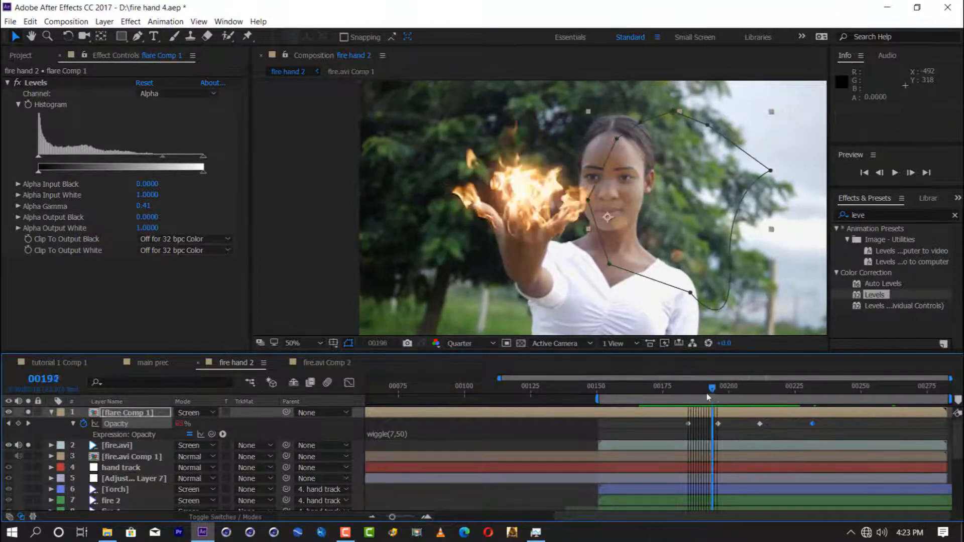
key(alt+shift+a)
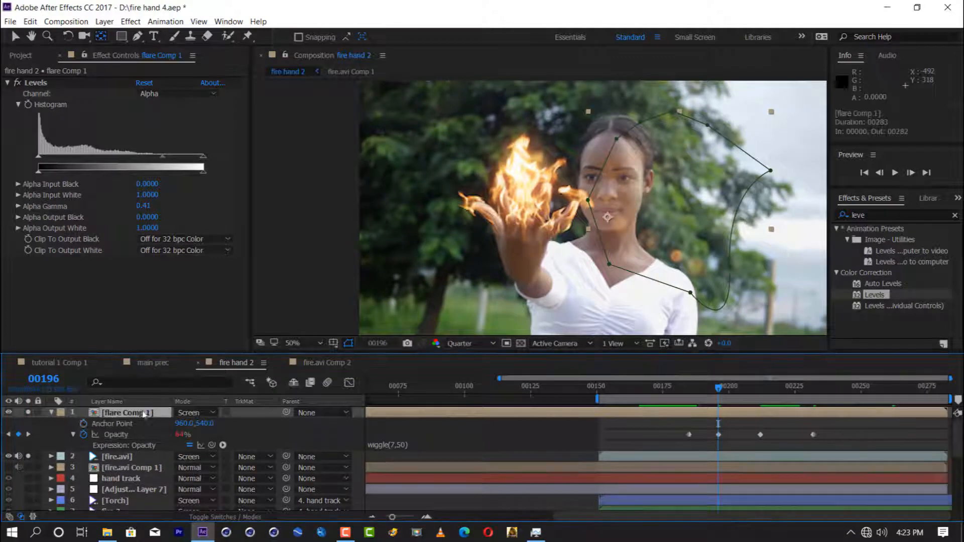
key(k)
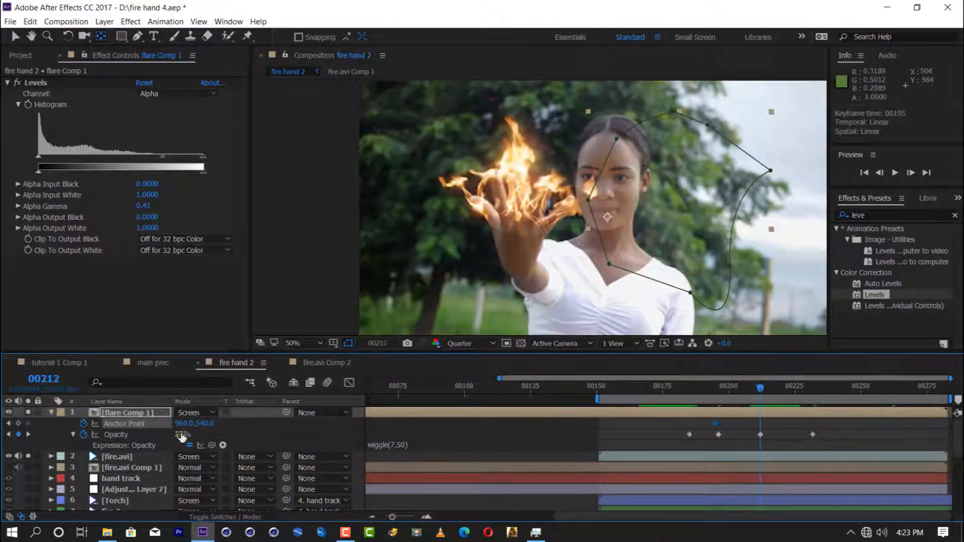
drag(638, 217, 835, 229)
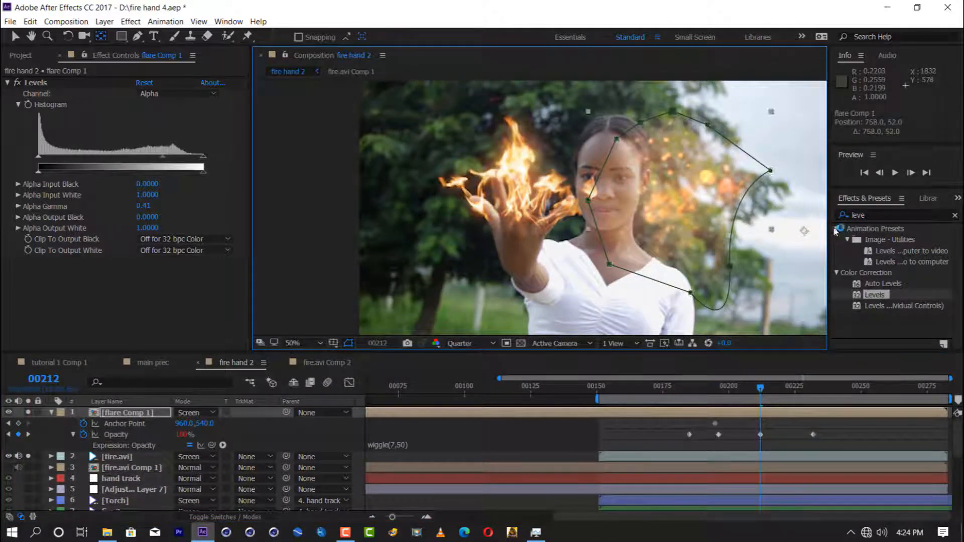
key(ctrl+z)
key(j)
click(52, 413)
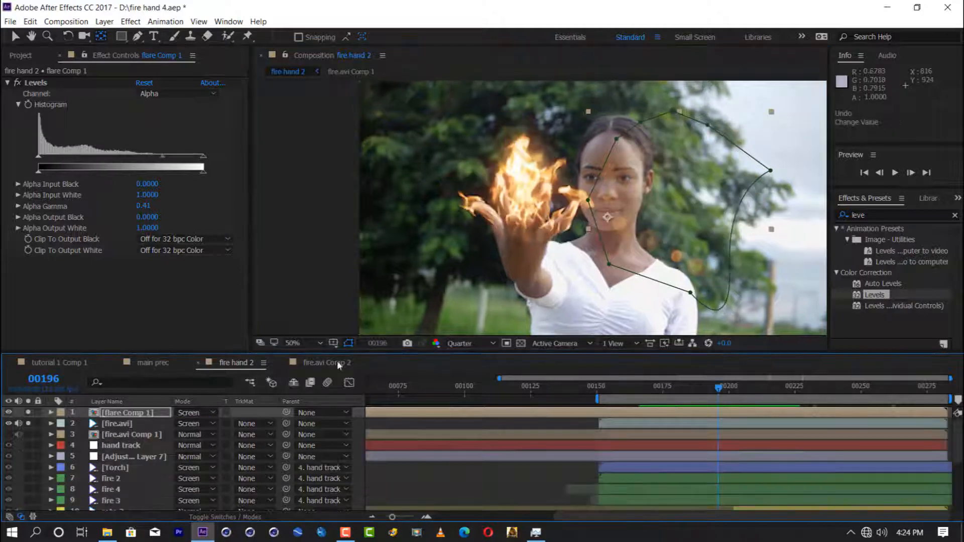
Step: Keyframe the flare's Mask Path at frame 196 with the mask moved over the burning hand, and lower the Opacity there
key(u)
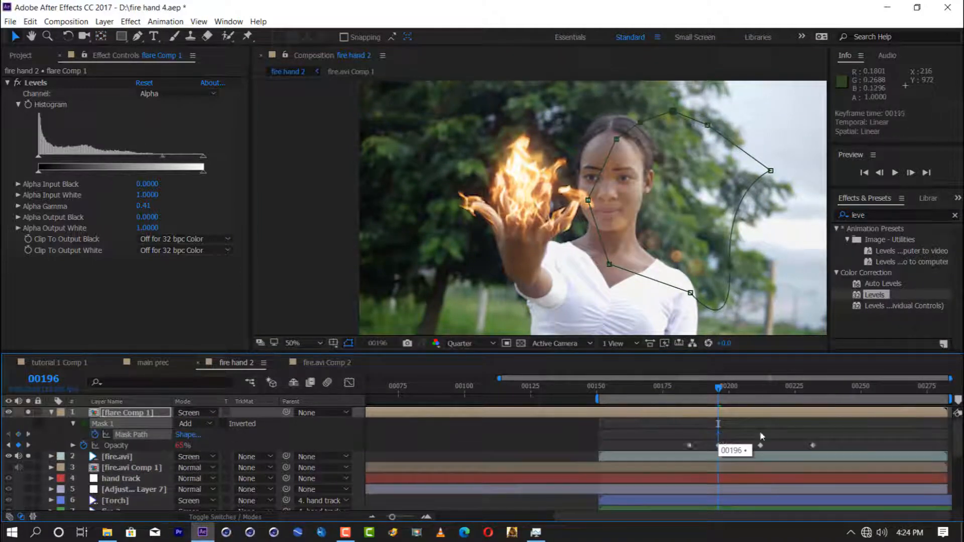
drag(726, 279, 515, 132)
drag(180, 446, 161, 445)
drag(523, 153, 503, 209)
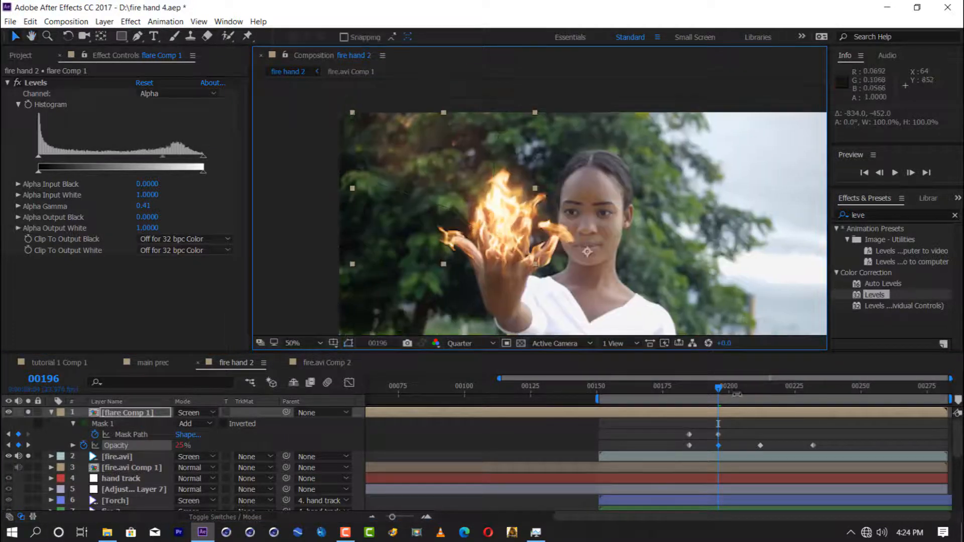
Step: Move the second Mask Path keyframe to about frame 188 and add a lower Opacity keyframe at frame 204
click(692, 392)
drag(693, 393, 719, 395)
drag(699, 436, 697, 436)
drag(690, 392, 739, 394)
drag(180, 445, 163, 446)
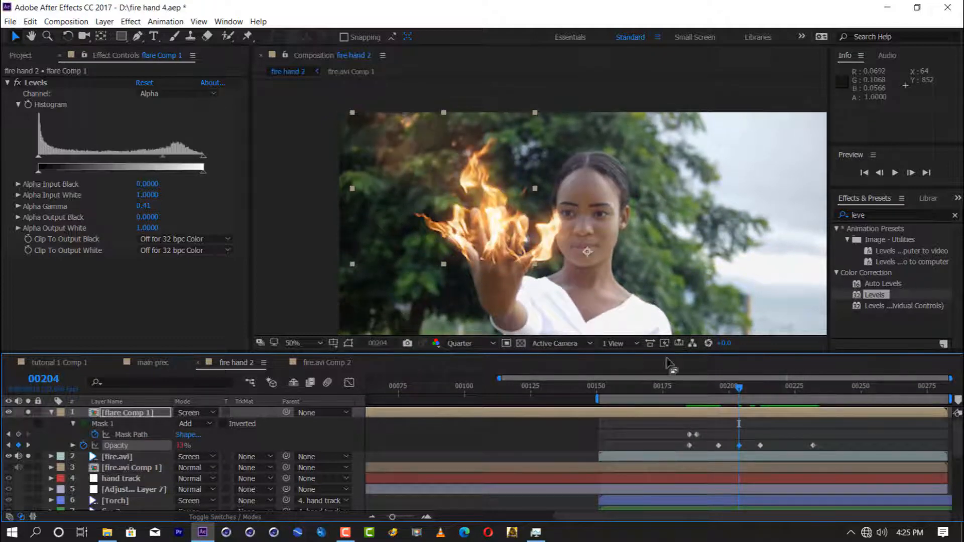
Step: Remove the flare's mask, Opacity keyframes and wiggle expression, and set its Opacity to 26%
drag(739, 389, 692, 390)
click(84, 446)
click(94, 435)
click(110, 424)
key(Delete)
click(73, 424)
click(397, 435)
key(Delete)
click(427, 427)
drag(180, 424, 272, 425)
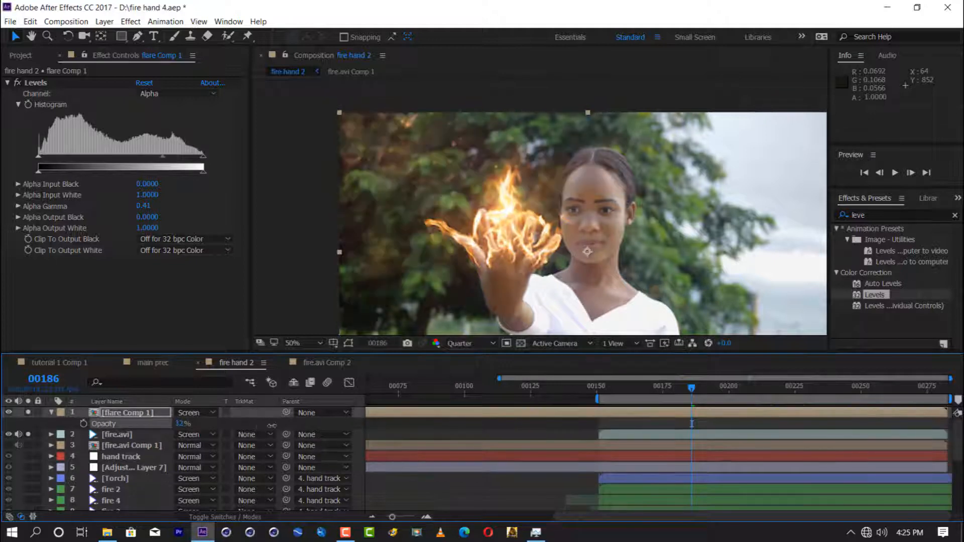
Step: Draw an elliptical mask around the burning hand on the flare, feather it 135 pixels, and enlarge it toward the frame's upper-left corner
click(122, 37)
click(159, 63)
drag(398, 127, 597, 321)
key(v)
key(f)
drag(190, 435, 257, 435)
double_click(403, 254)
drag(398, 127, 343, 75)
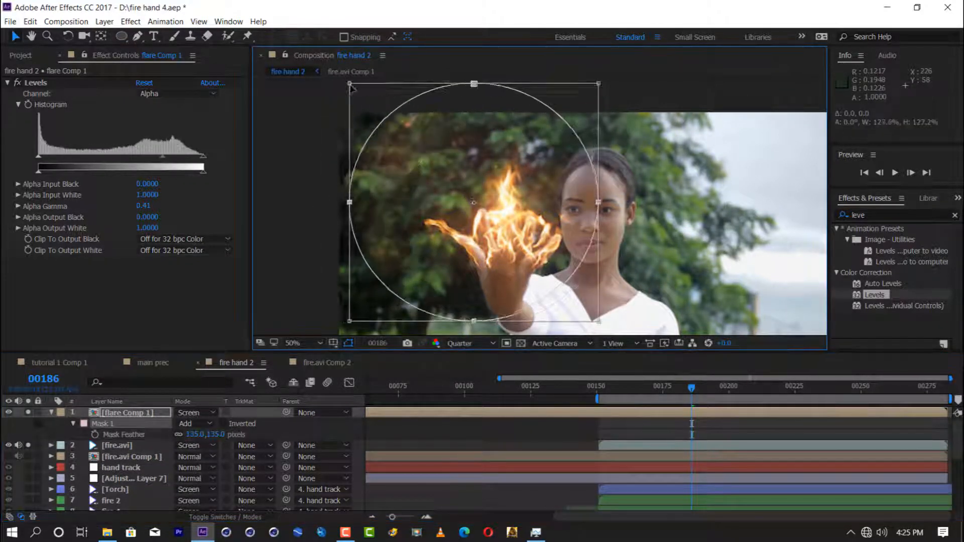
Step: Keyframe the flare's Opacity at varying levels from frame 208 back to frame 185, ending with 0% at frame 185
drag(707, 398, 749, 389)
key(t)
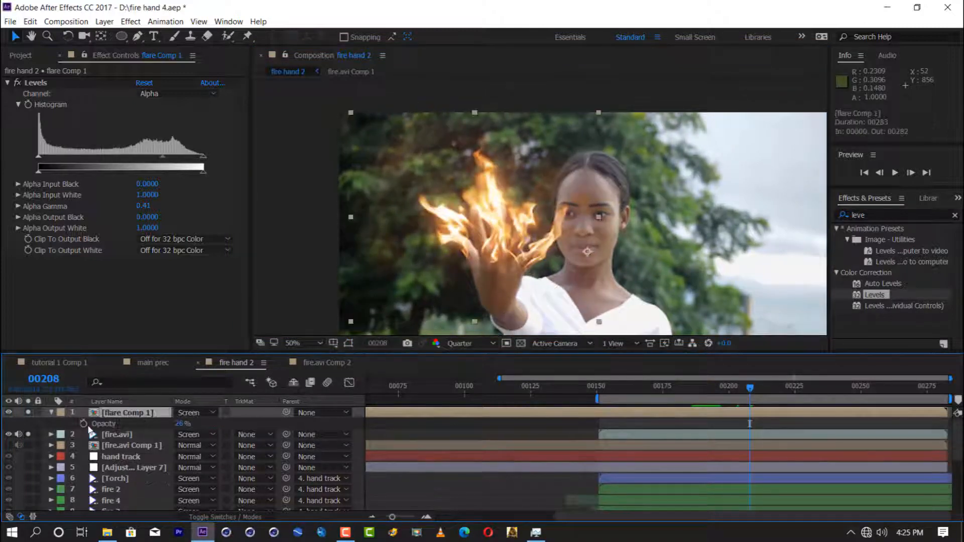
click(736, 387)
mouse_move(177, 424)
mouse_down()
mouse_move(158, 423)
mouse_move(187, 425)
mouse_up()
click(726, 387)
drag(723, 388, 721, 390)
drag(178, 425, 184, 425)
click(715, 389)
click(707, 390)
click(696, 389)
drag(178, 424, 181, 425)
click(689, 388)
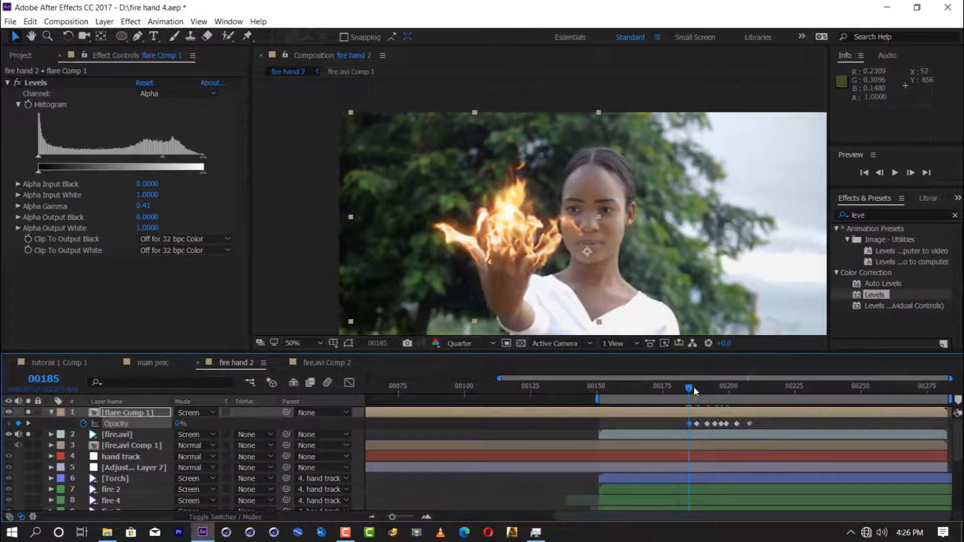
Step: Preview the flicker, raise the flare's Opacity at about frame 208, and add another Opacity keyframe at about frame 211
key(space)
click(748, 390)
drag(179, 425, 183, 425)
click(757, 390)
drag(757, 390, 707, 391)
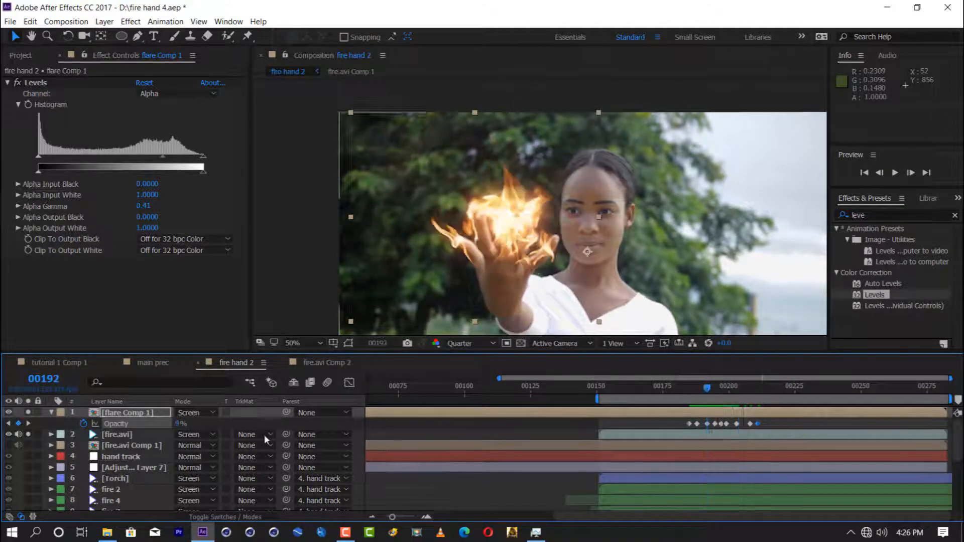
Step: Open the pre-composed flare's composition and duplicate the flare layer inside it
double_click(127, 412)
click(115, 413)
click(176, 83)
scroll(150, 334, down, 1)
Step: Load the JayJay preset from the Light flares into the duplicated flare
scroll(366, 301, down, 2)
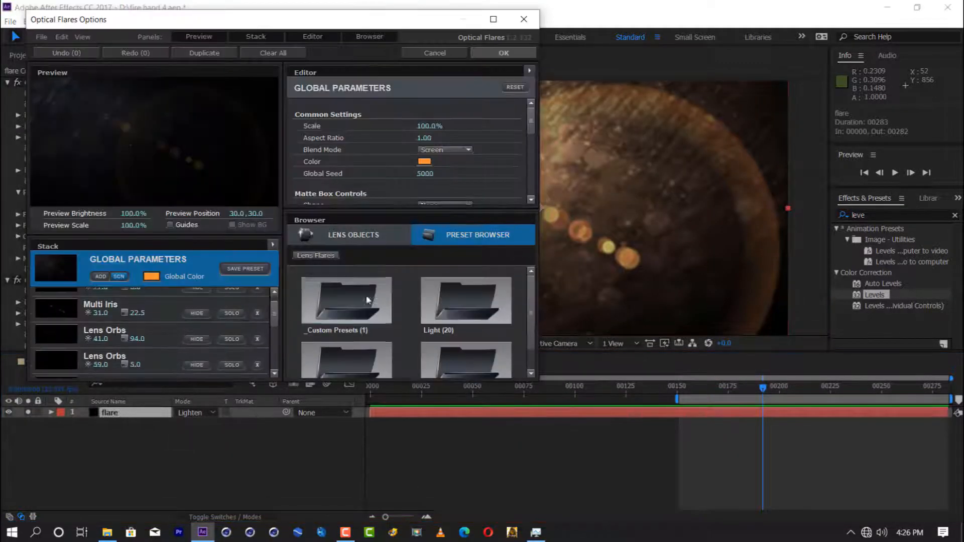
click(435, 52)
key(ctrl+d)
click(175, 84)
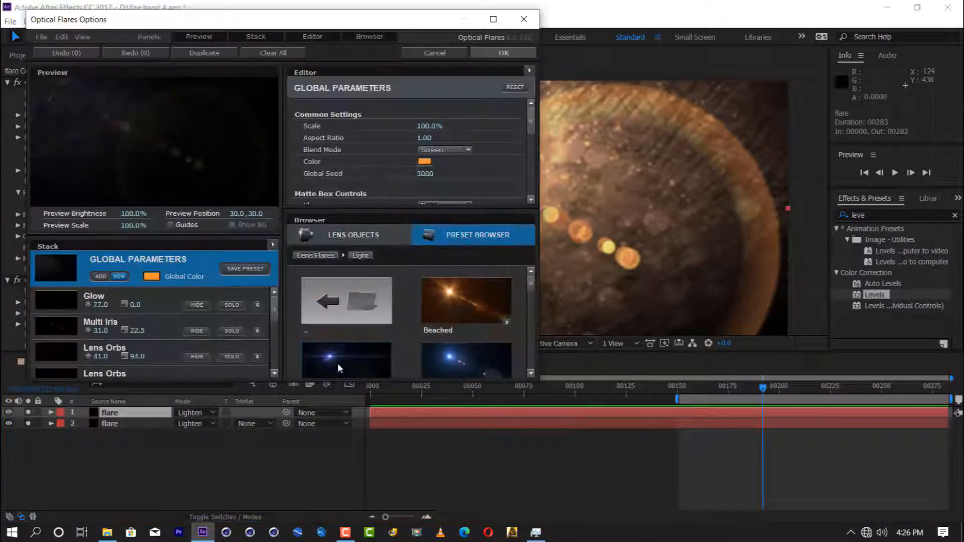
Step: Hide several of the JayJay flare's elements, including the Iris with brightness 29.5
scroll(333, 355, down, 4)
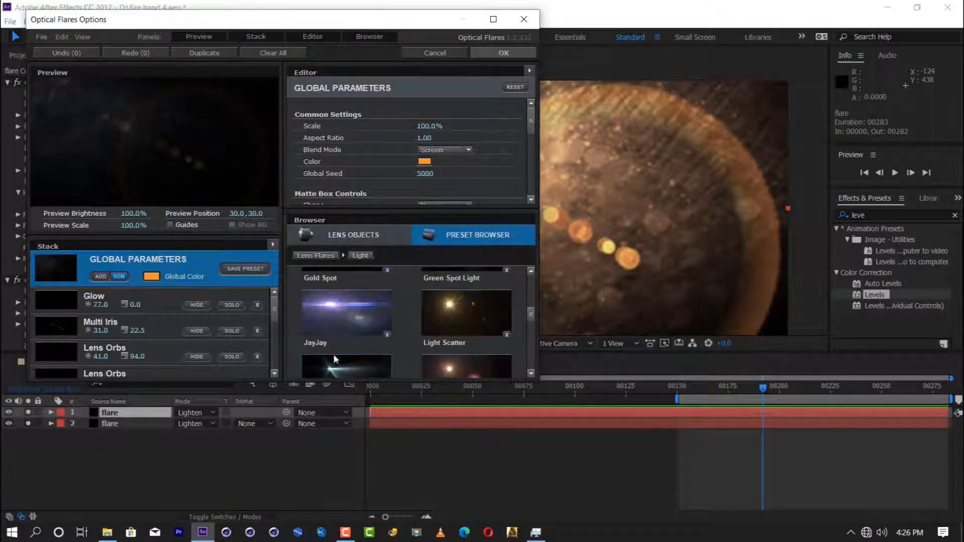
click(334, 351)
click(197, 358)
scroll(108, 358, down, 3)
click(196, 356)
scroll(117, 343, down, 5)
click(198, 328)
scroll(180, 335, down, 5)
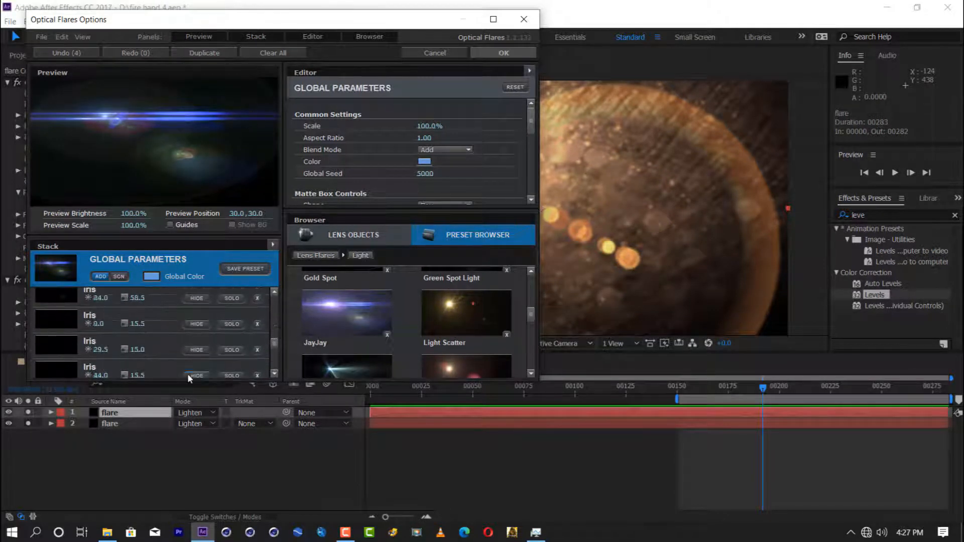
click(197, 350)
Step: Set the duplicated flare's global color to light orange and accept the Optical Flares options
scroll(150, 331, up, 10)
click(151, 277)
drag(198, 286, 196, 351)
click(197, 336)
click(227, 343)
click(498, 53)
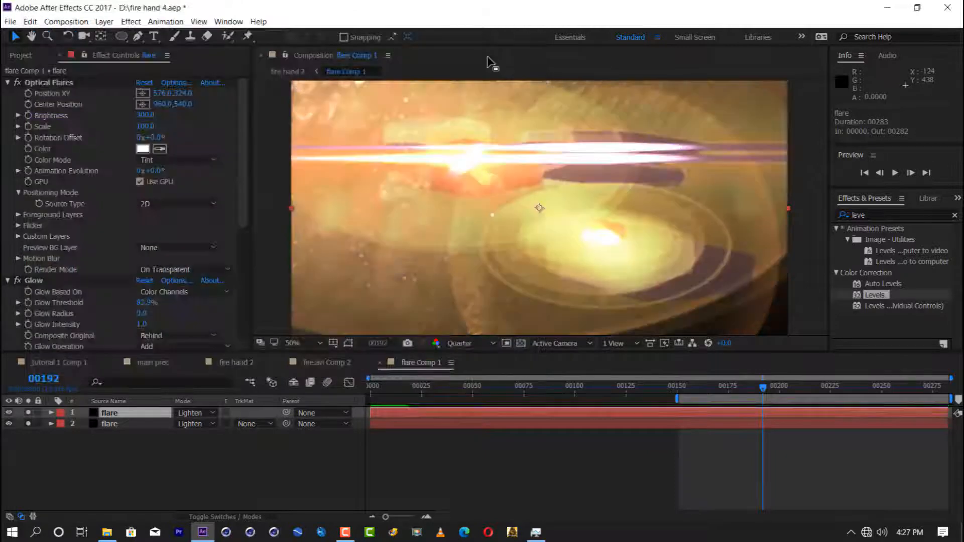
Step: Give the duplicated flare a brightness of 60, Screen blending mode and a position of about 834, 304
drag(151, 115, 132, 115)
click(195, 412)
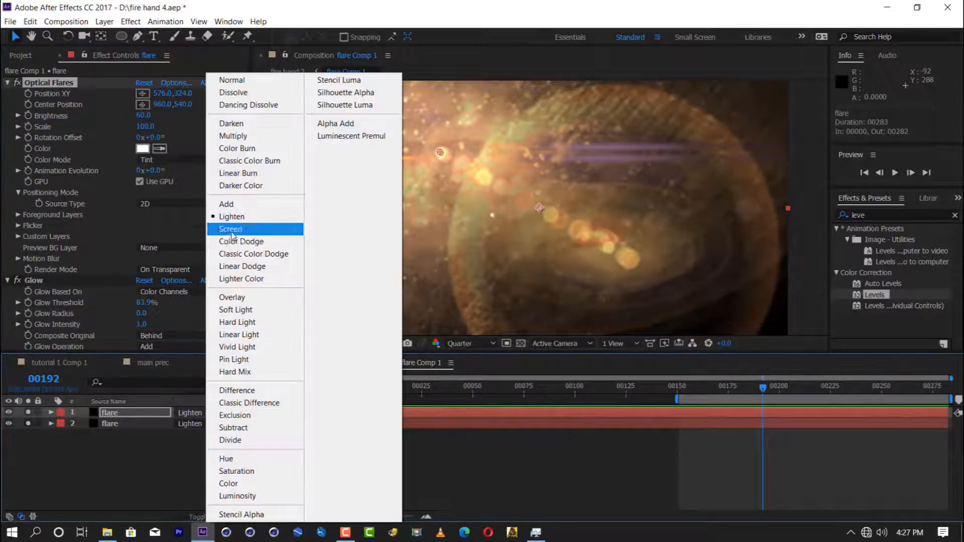
click(231, 231)
drag(440, 152, 504, 147)
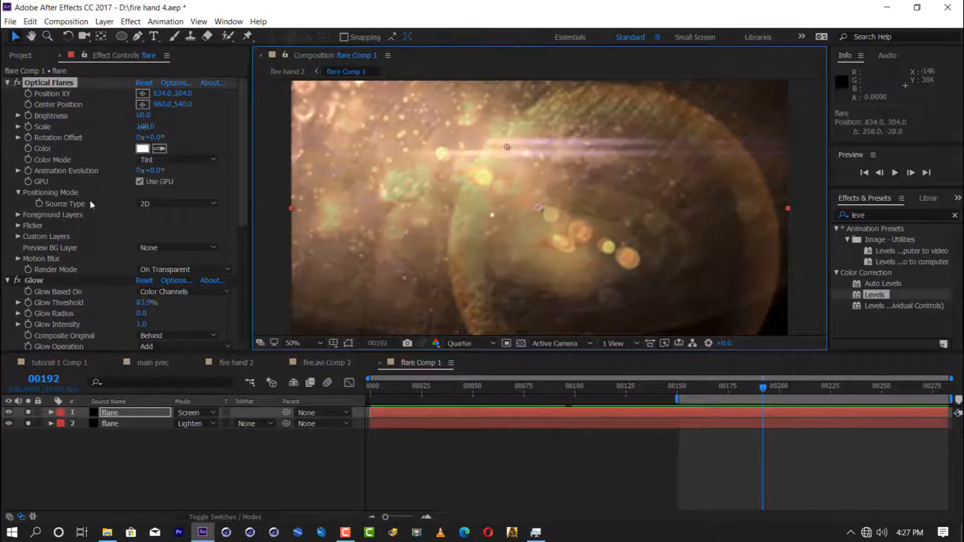
Step: Hide further elements in the duplicated flare's stack and accept the Optical Flares options
click(176, 83)
scroll(156, 338, down, 5)
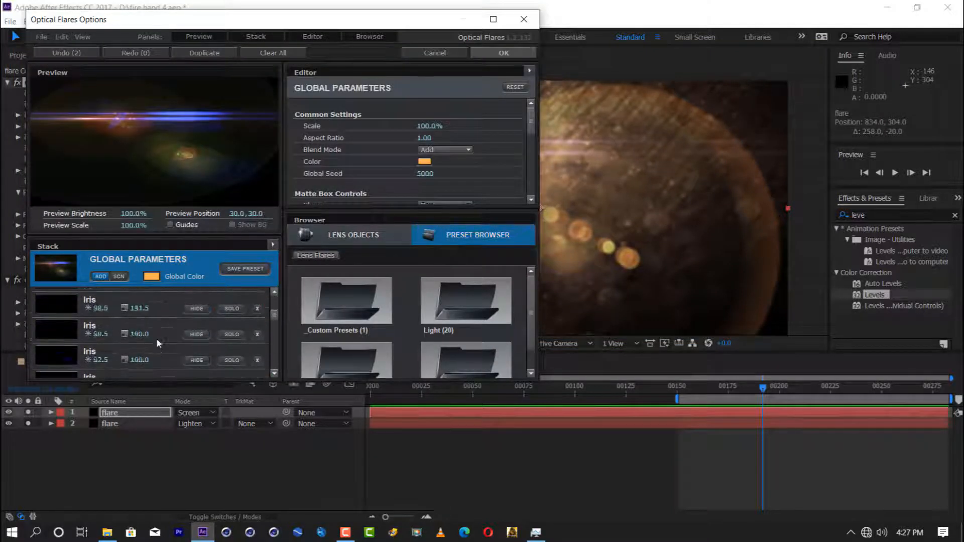
click(193, 322)
drag(275, 357, 275, 370)
click(192, 322)
click(475, 55)
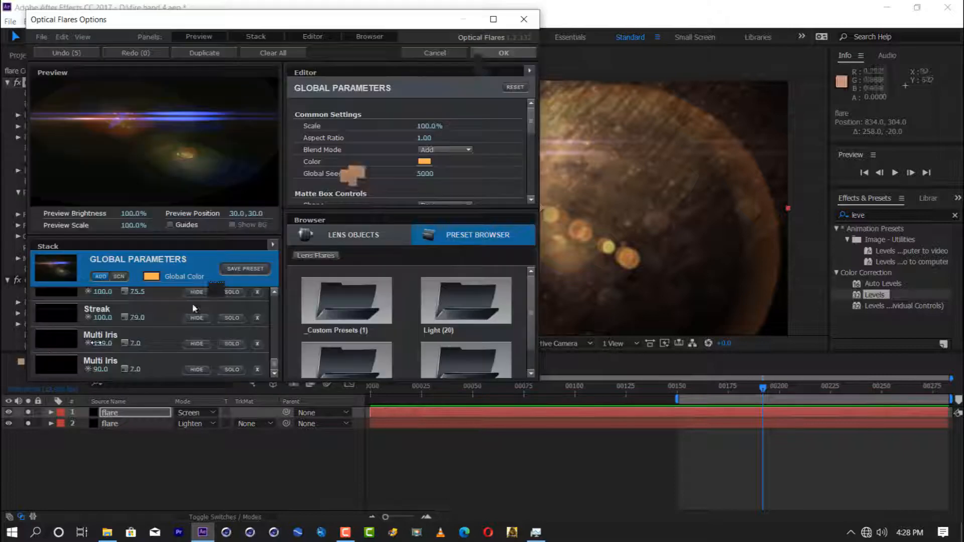
Step: Close the flare composition, return to fire hand 2, and preview the shot from about frame 184
click(378, 363)
click(282, 363)
mouse_move(697, 392)
mouse_down()
mouse_move(753, 392)
mouse_move(687, 389)
mouse_up()
key(space)
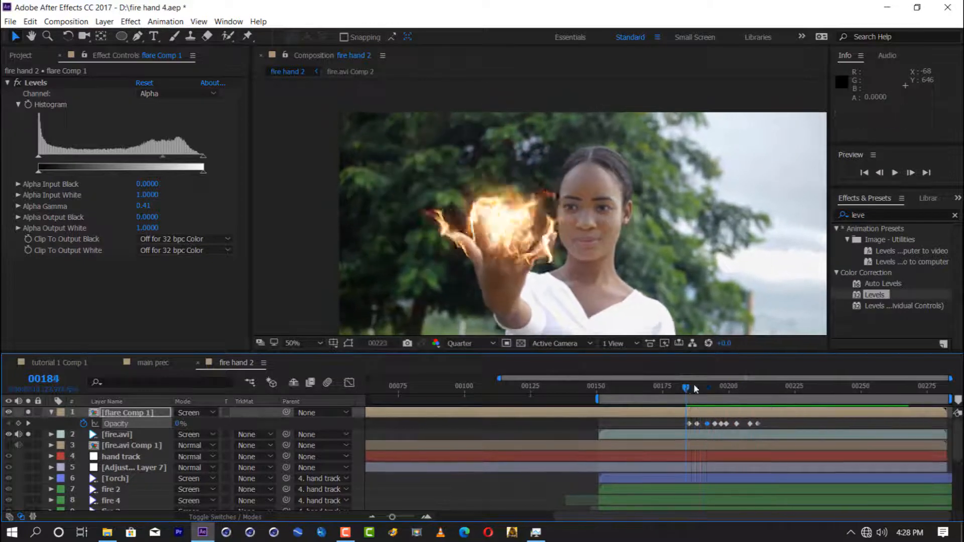
Step: Adjust flare Comp 1's first opacity keyframes so the flare starts from 0% at frame 181, and preview the flicker
mouse_move(686, 390)
mouse_down()
mouse_move(702, 390)
mouse_move(694, 392)
mouse_up()
key(equal)
key(equal)
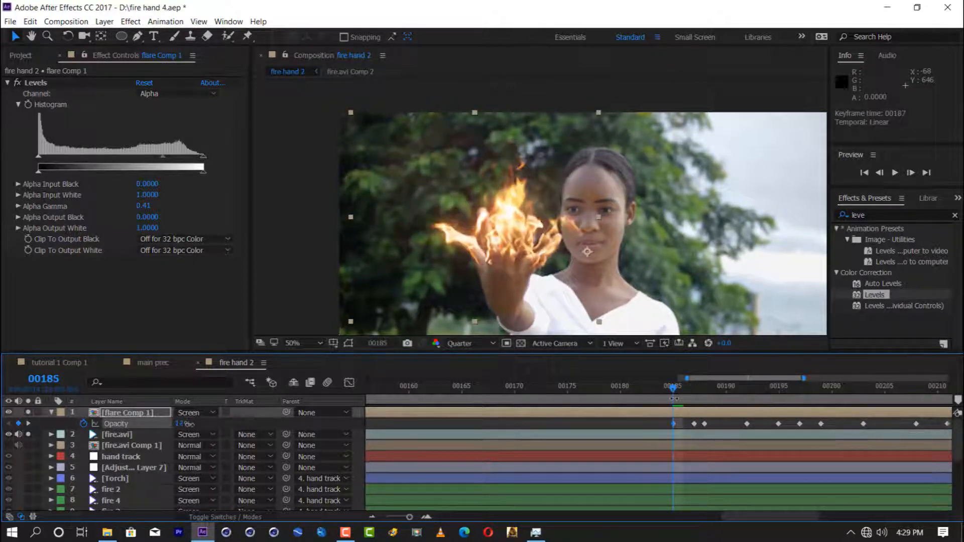
drag(409, 517, 392, 517)
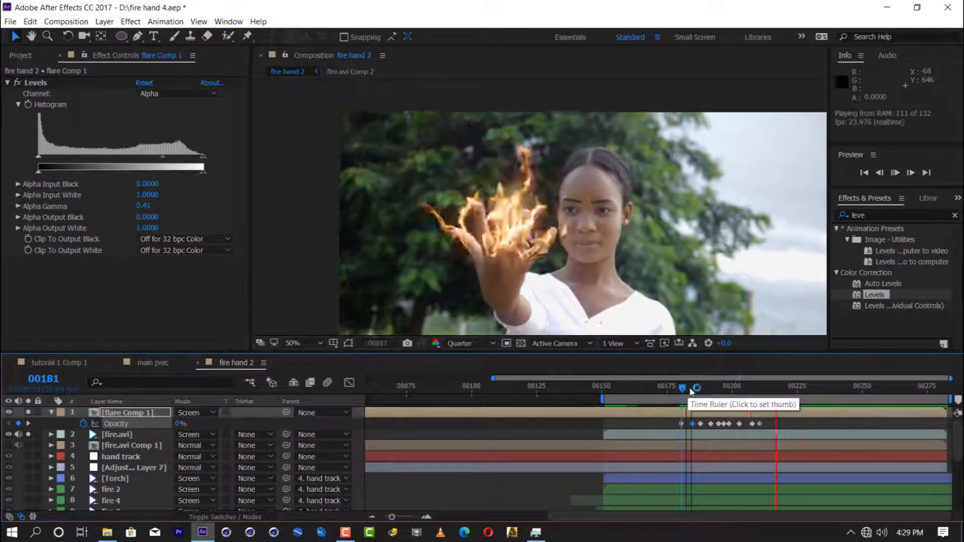
click(708, 392)
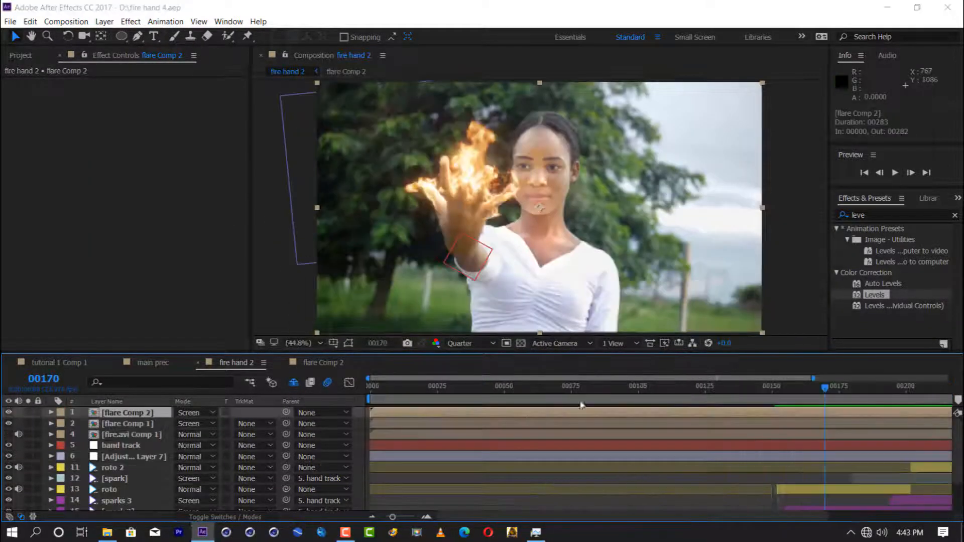
Step: Add an adjustment layer named glow above all layers and apply the Stylize Glow effect to it
key(ctrl+alt+y)
key(Return)
text(glow)
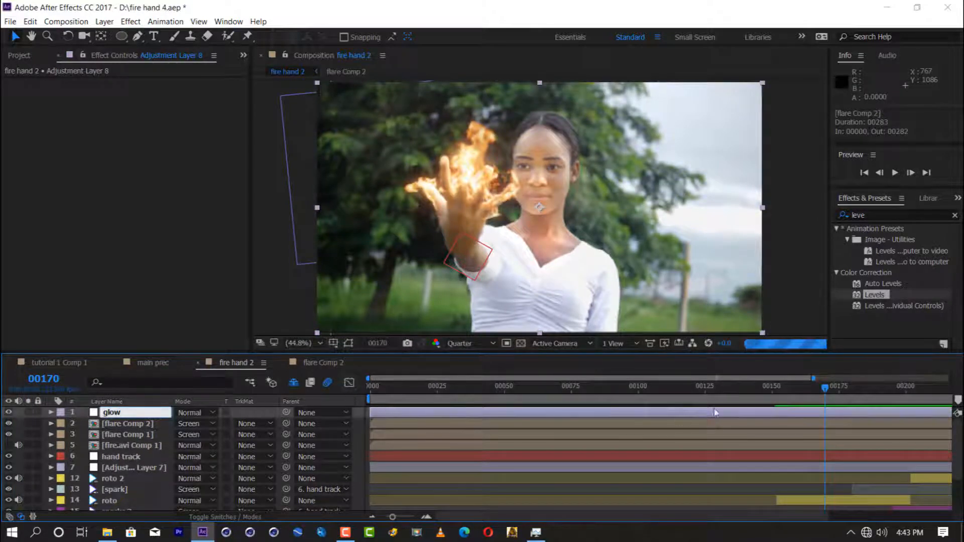
click(911, 216)
text(glow)
scroll(905, 275, down, 3)
drag(879, 333, 130, 412)
Step: Set the Glow operation to Screen, its threshold to 100% and its radius to 139
click(181, 149)
click(166, 212)
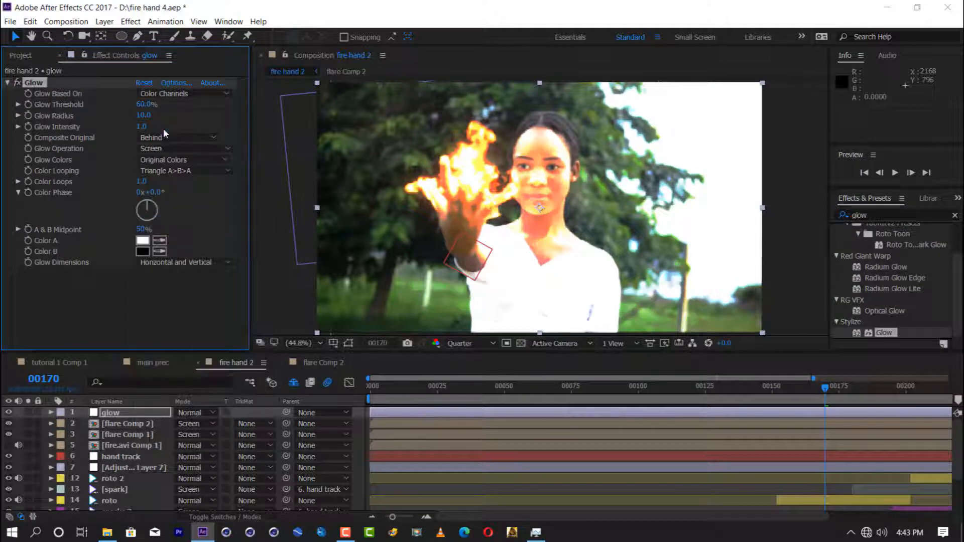
drag(144, 105, 216, 104)
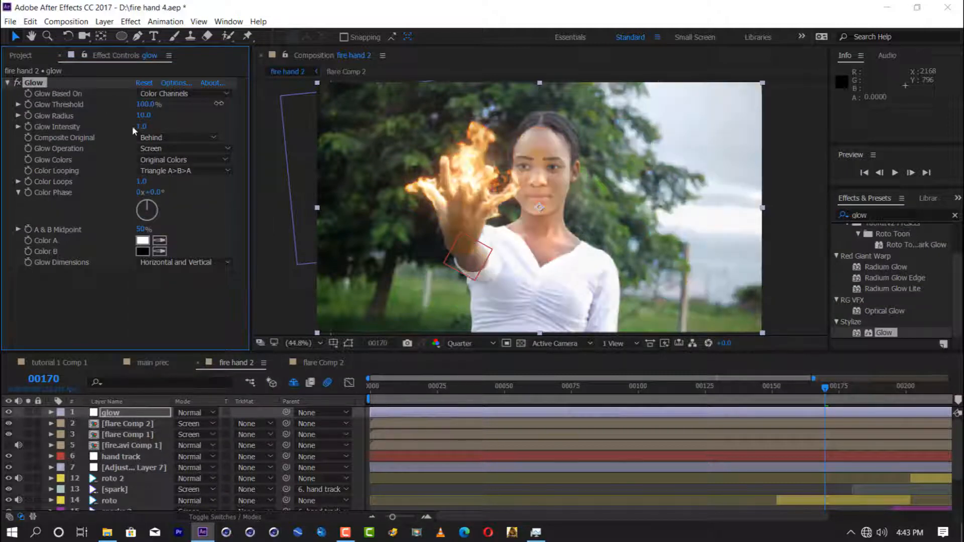
drag(147, 117, 159, 122)
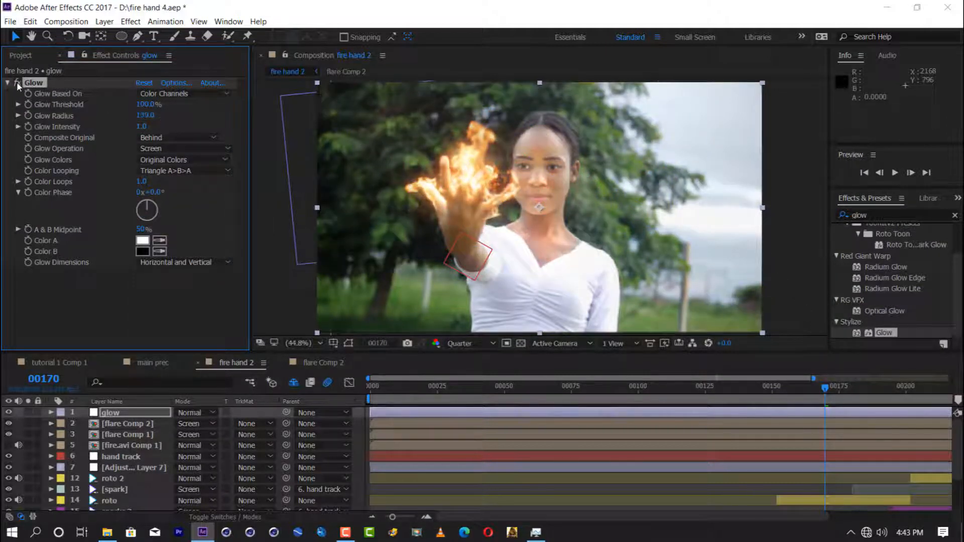
Step: Switch the Glow colors to A & B Colors and make Color A orange, FF8C13
click(141, 171)
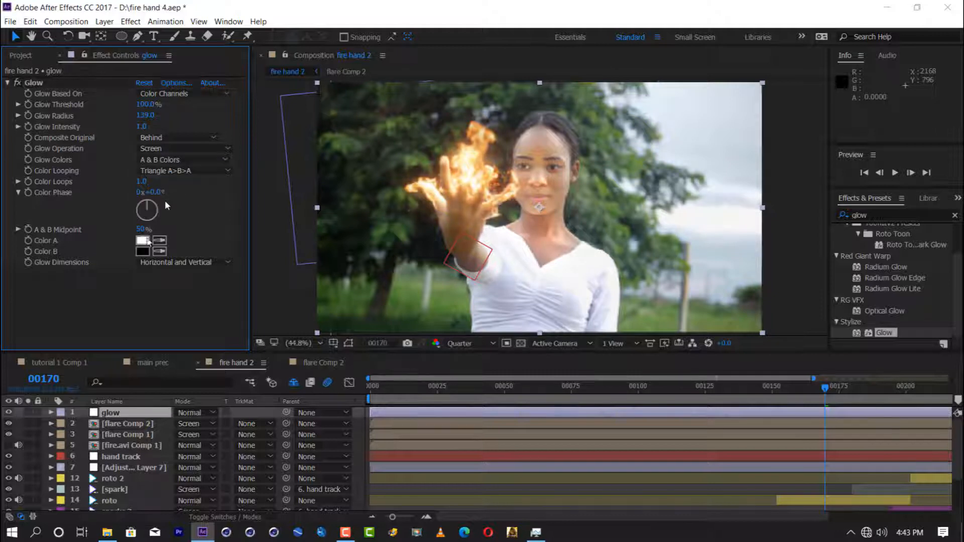
click(143, 241)
click(377, 415)
drag(347, 286, 348, 237)
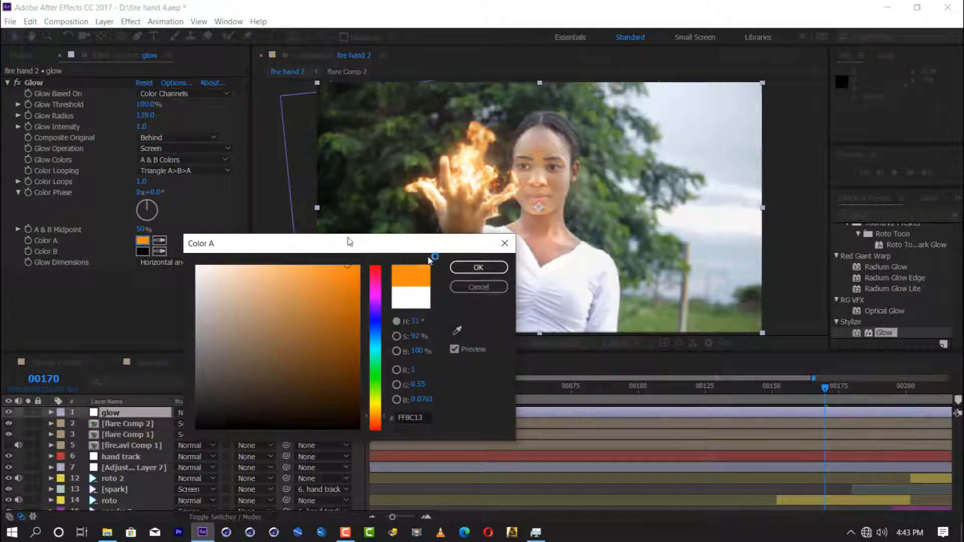
click(478, 267)
Step: Make the Glow's Color B a deeper orange, and set the threshold to 78.8% and the radius to 112
click(143, 251)
click(375, 425)
click(340, 291)
click(498, 266)
click(143, 251)
click(375, 420)
click(493, 267)
click(16, 84)
drag(112, 110, 122, 128)
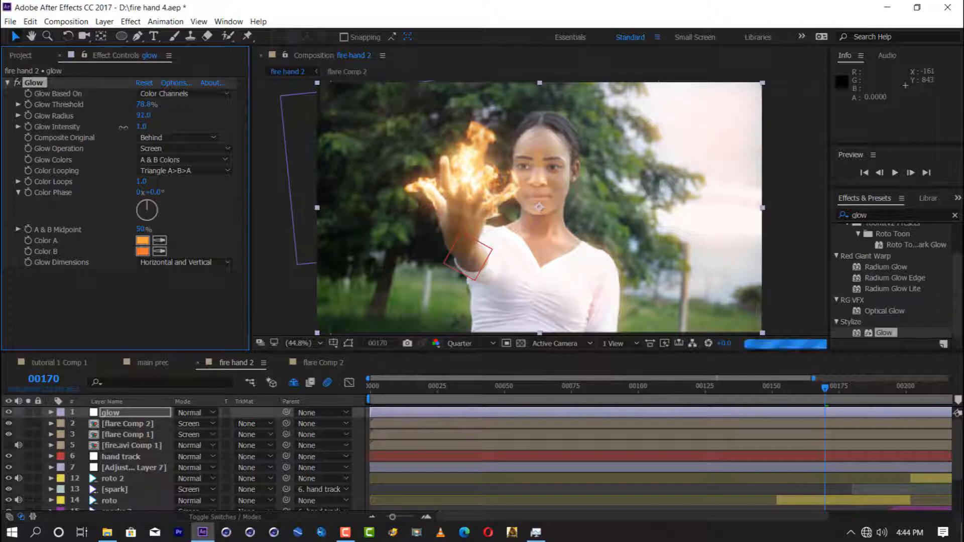
Step: Draw a closed 12-point mask around the burning hand on the glow layer with the Pen tool
key(g)
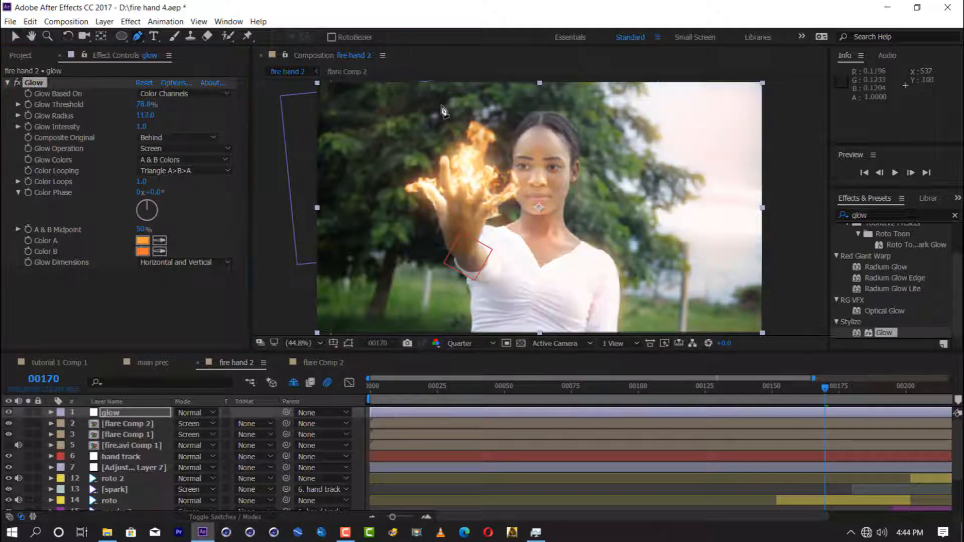
click(451, 132)
click(424, 155)
click(404, 176)
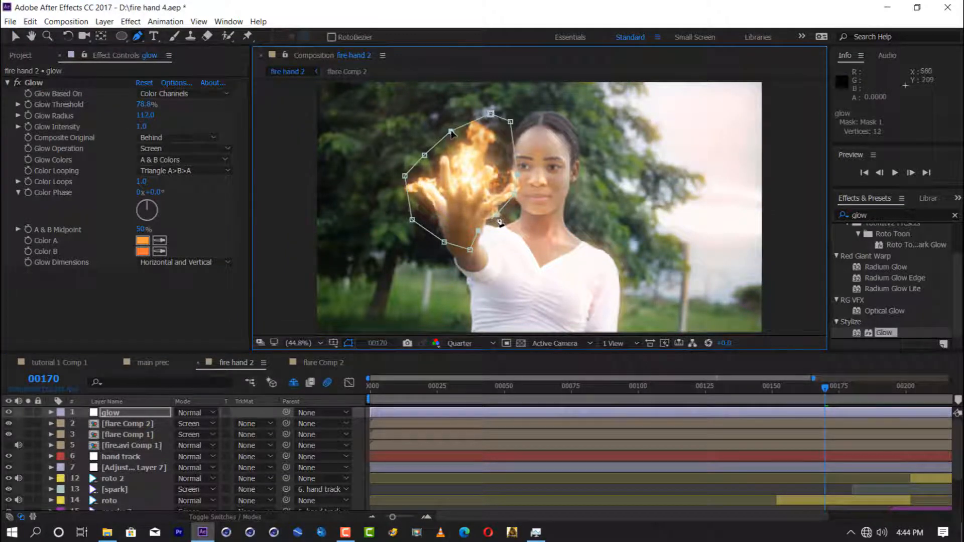
Step: Feather the glow mask by 100 pixels and set the Glow threshold to 84.3%
key(v)
key(f)
drag(192, 434, 241, 435)
drag(144, 105, 158, 106)
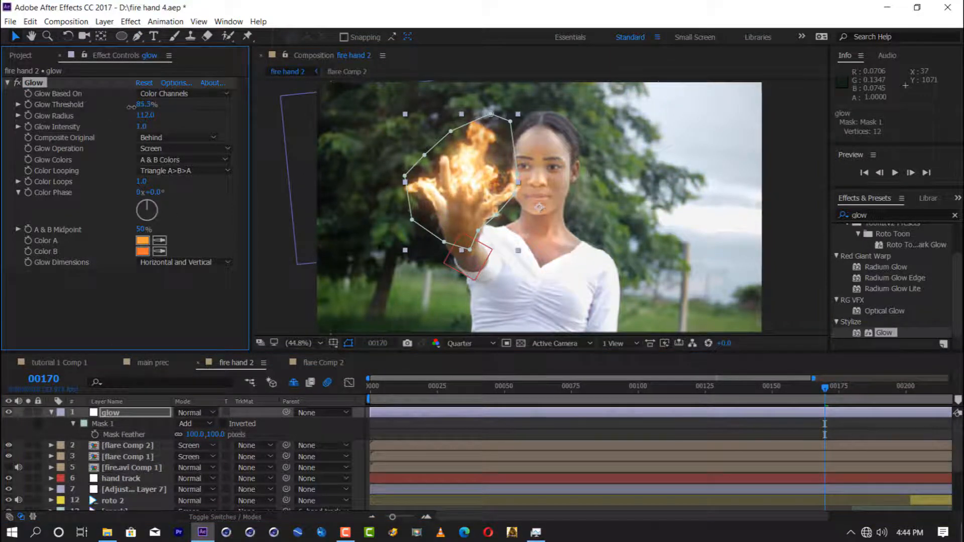
Step: Keyframe the glow mask's path at frame 170 and about frame 159, shifting the mask to follow the hand
click(97, 435)
drag(392, 517, 367, 518)
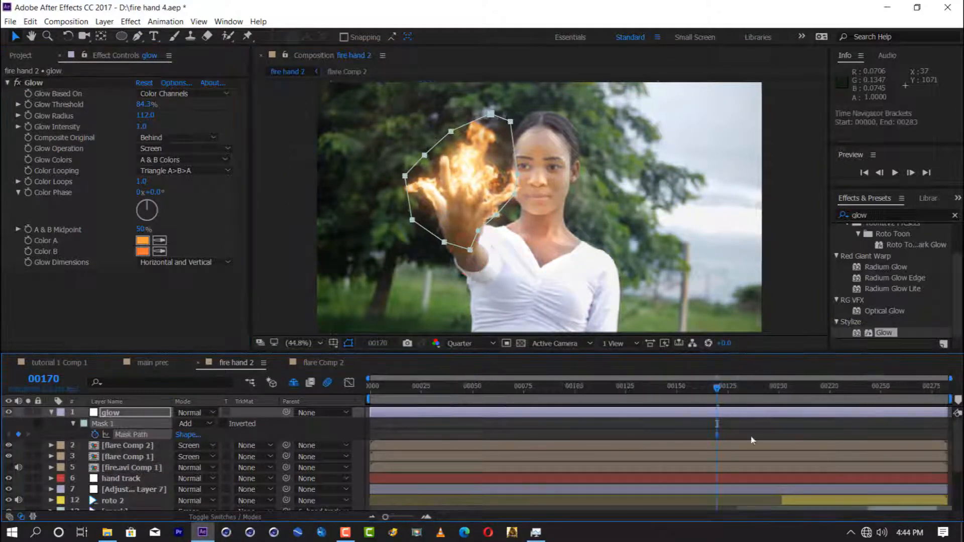
scroll(757, 395, down, 2)
drag(717, 388, 682, 389)
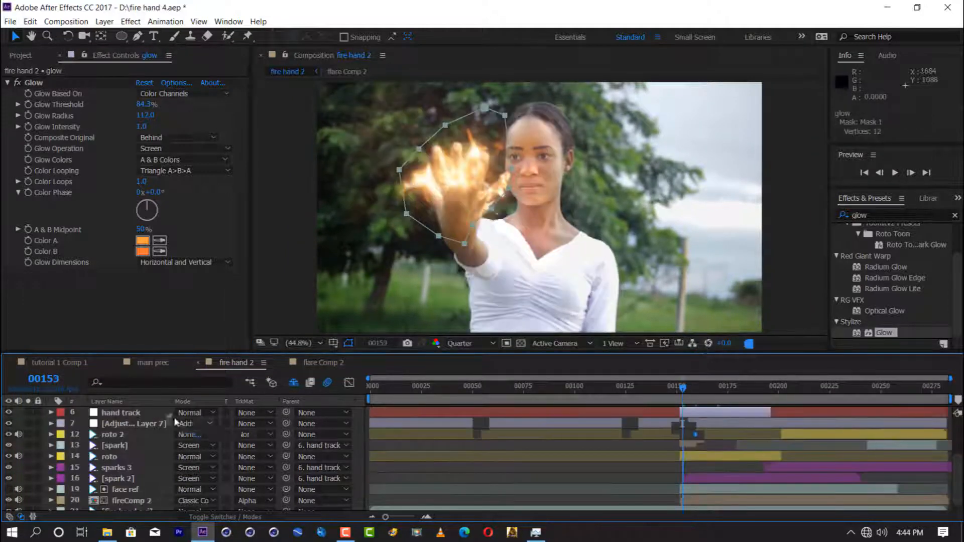
Step: Keyframe the glow layer's opacity to fade in from about frame 159 up to 100% at frame 171
scroll(219, 434, up, 3)
click(164, 413)
key(shift+t)
click(84, 445)
click(699, 448)
drag(682, 445, 719, 446)
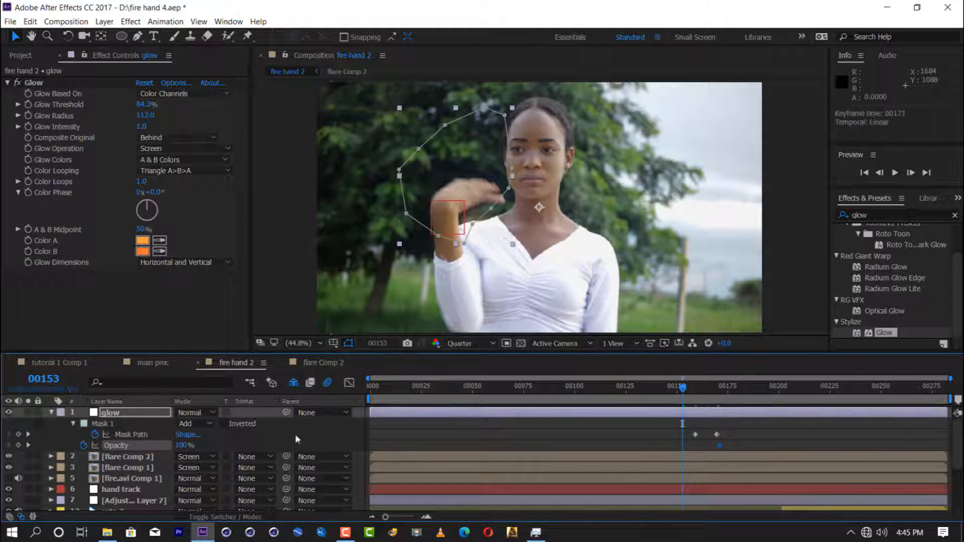
Step: Reshape the glow mask around the burning hand at frame 185 and about frame 211, adding path keyframes
click(705, 388)
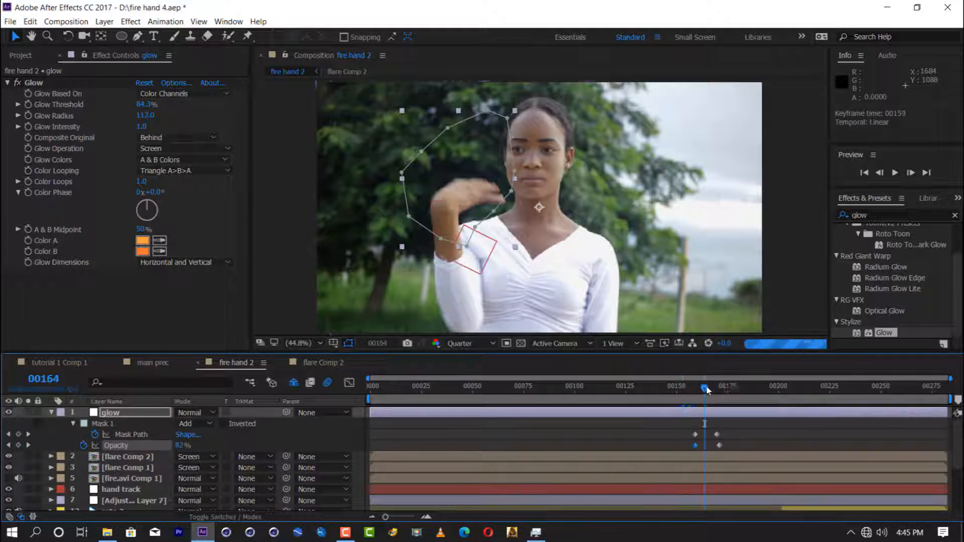
click(727, 389)
click(748, 390)
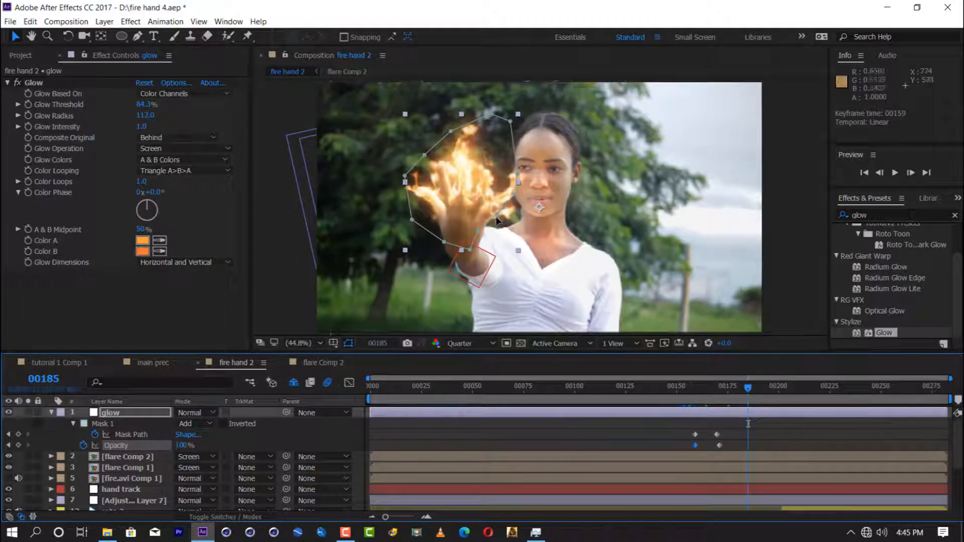
drag(496, 216, 509, 219)
click(802, 391)
drag(424, 159, 417, 153)
Step: Compare the shot with and without Glow at frame 241, keyframe the glow layer's opacity at frame 258, and save the project
click(862, 389)
click(18, 84)
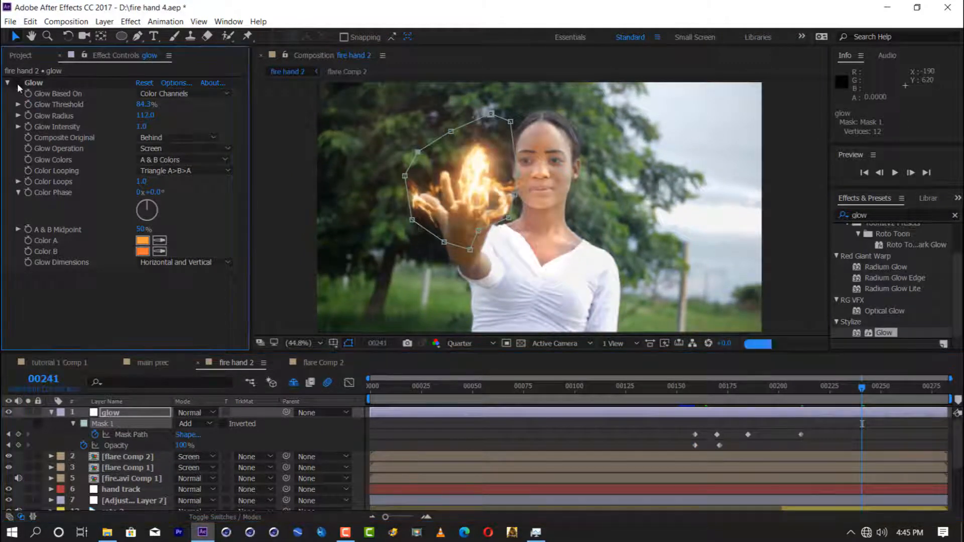
click(897, 390)
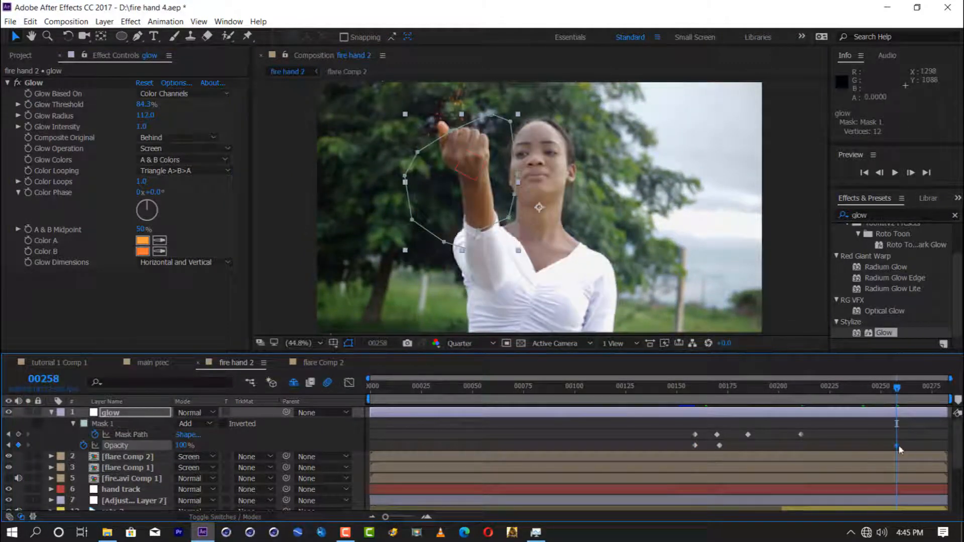
key(u)
key(ctrl+s)
Step: Preview the fire hand 2 composite from about frame 161 to check the glow
click(704, 390)
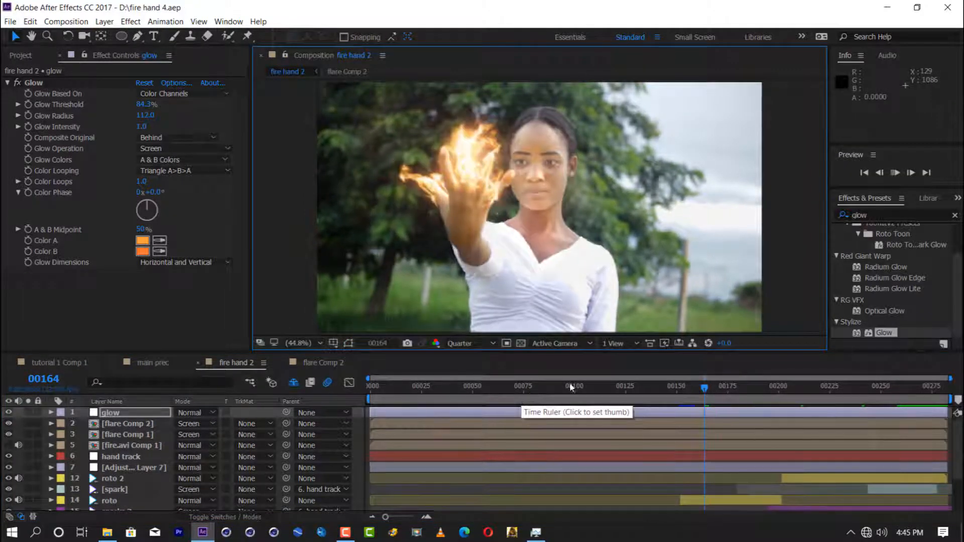
key(space)
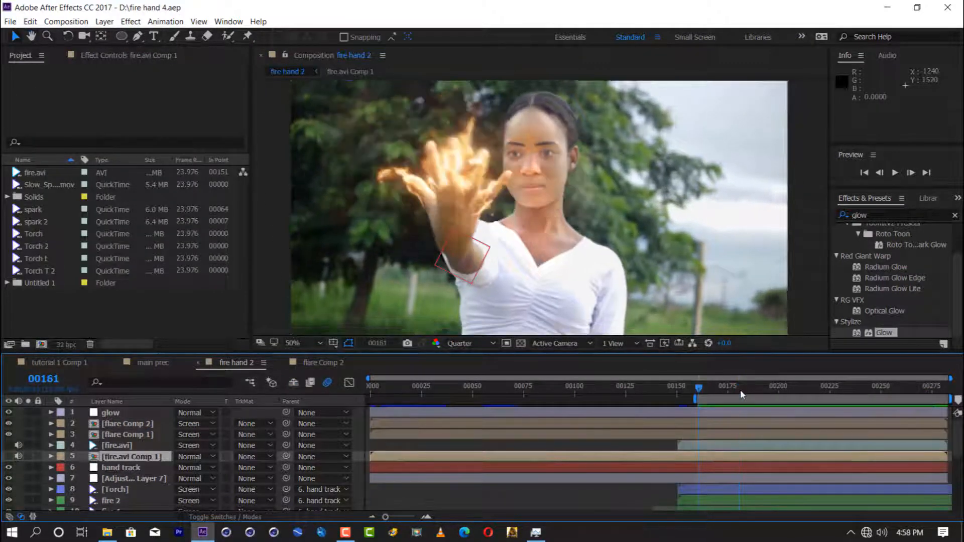
key(space)
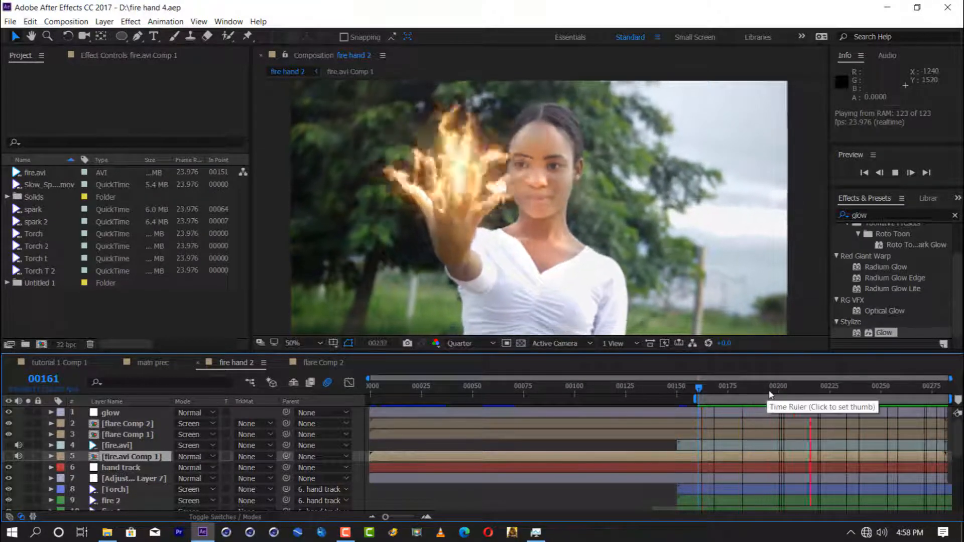
key(space)
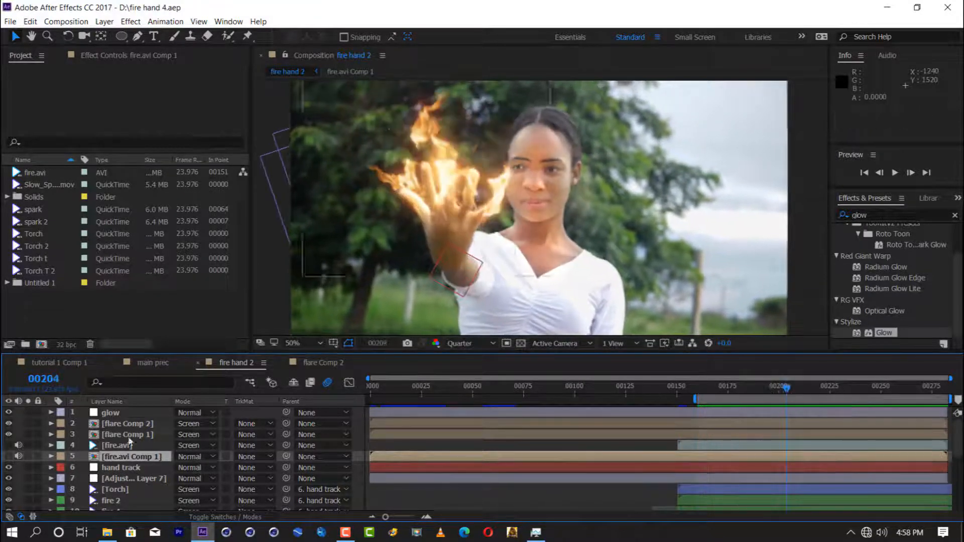
Step: Set Adjustment Layer 7's Displacement Map to a maximum horizontal and vertical displacement of 7
click(121, 467)
click(778, 396)
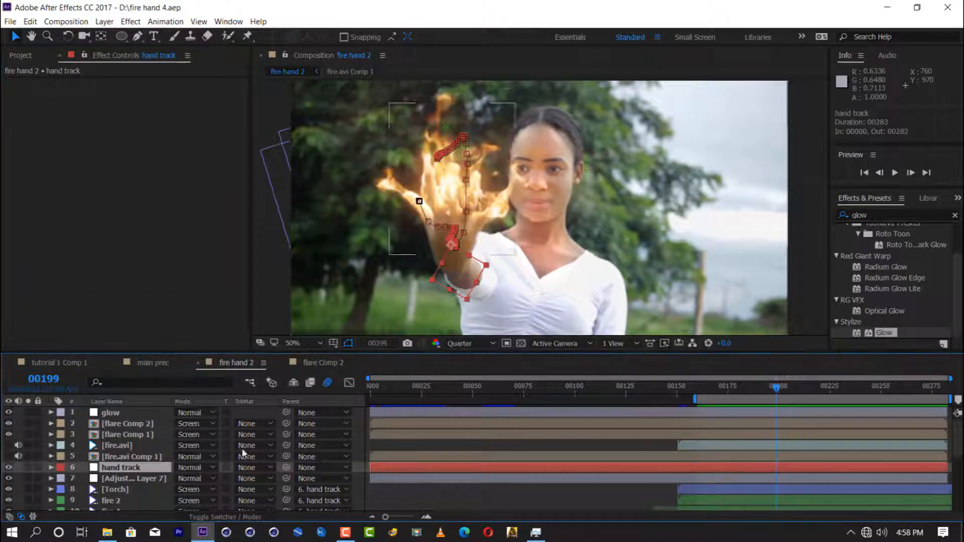
click(132, 479)
click(144, 263)
text(7)
click(143, 284)
text(7)
Step: Preview the heat distortion around the hand from frame 196
click(770, 387)
click(771, 387)
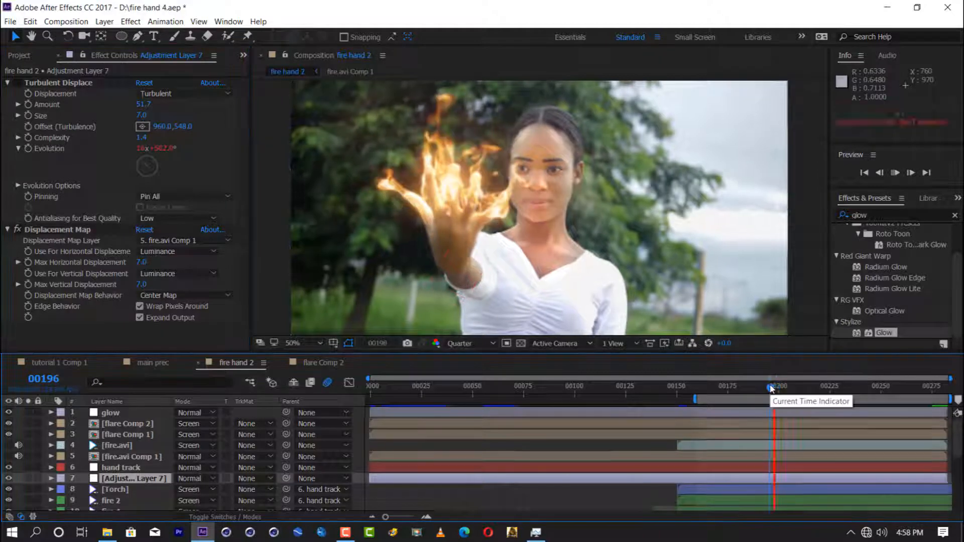
key(space)
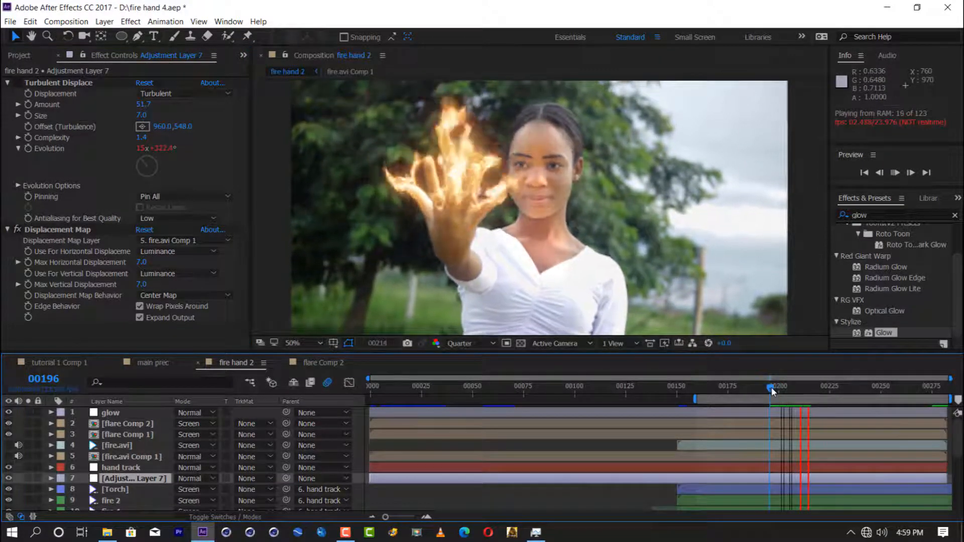
key(space)
key(space)
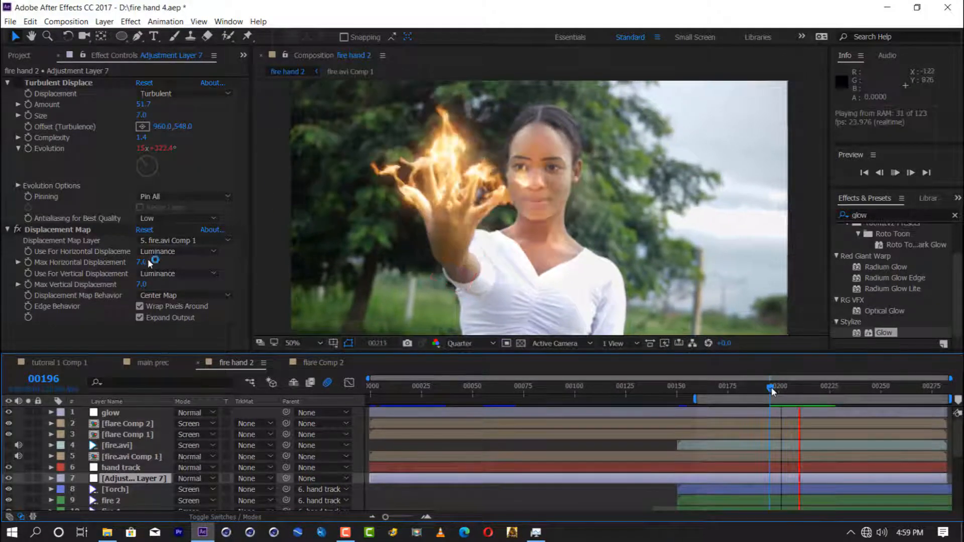
Step: Check the fire.avi Comp 1 and flare Comp 2 compositions, close them, and preview fire hand 2 from frame 196
click(319, 362)
click(245, 362)
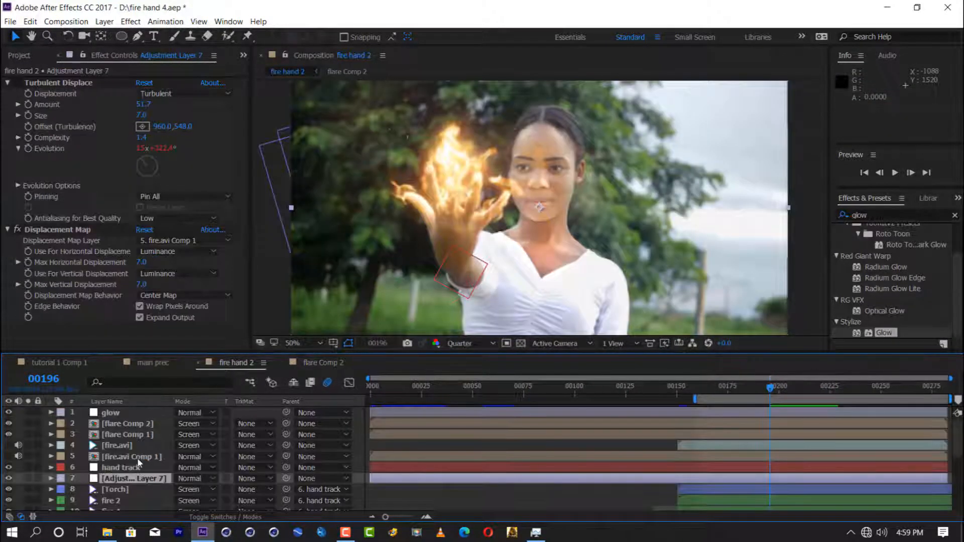
double_click(136, 458)
click(315, 363)
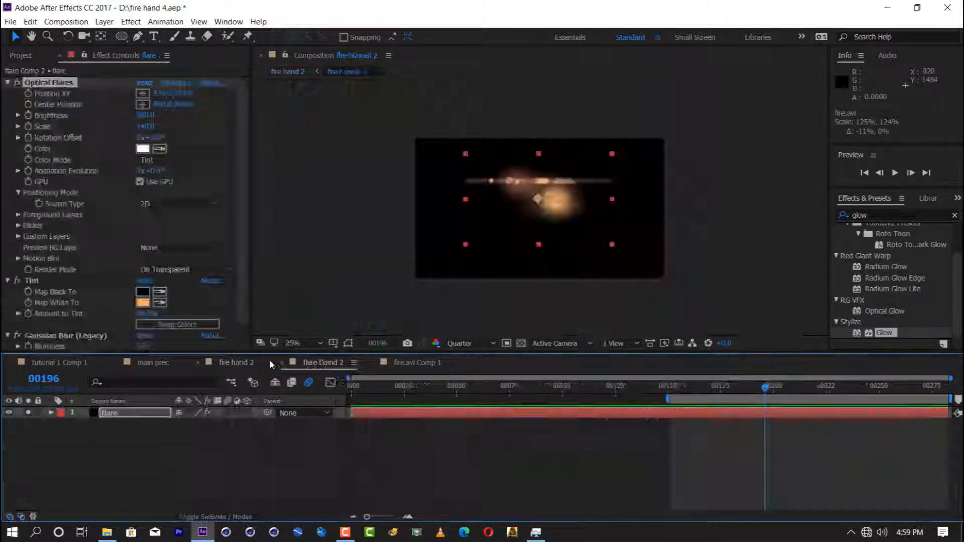
click(282, 363)
click(282, 363)
key(space)
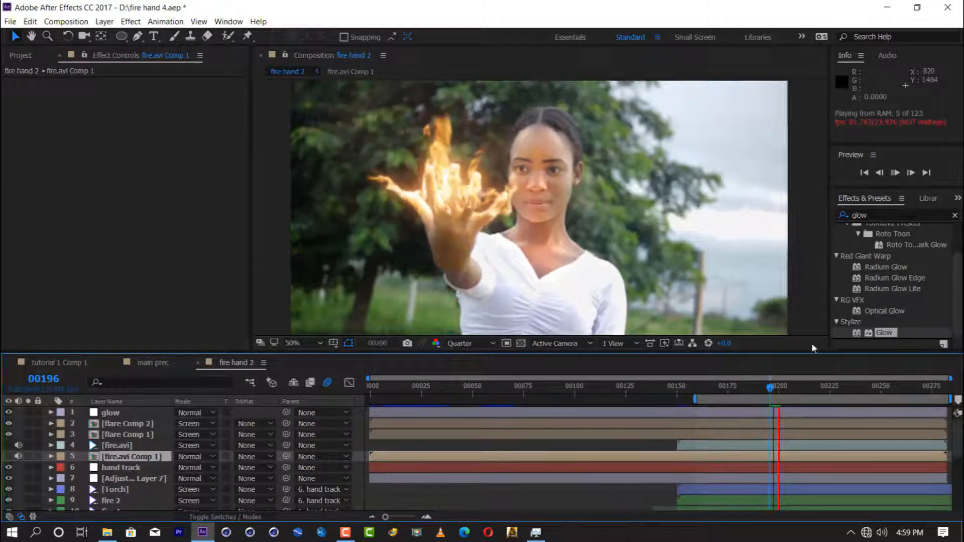